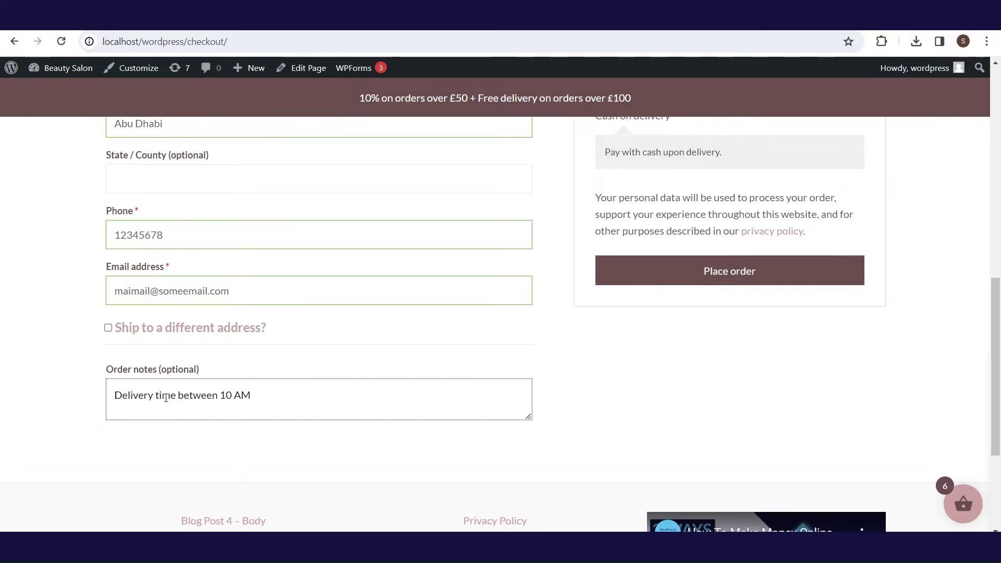
Add "-11AM" to the delivery time in the order notes and place the order
{"action": "type", "text": "-11AM"}
{"action": "left_click", "coordinate": [733, 313]}
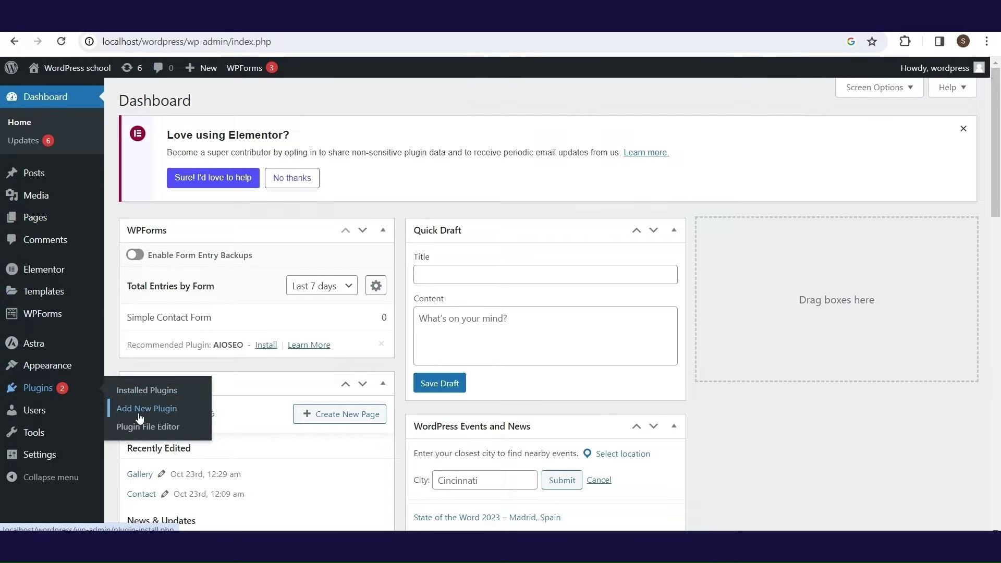
Search the WordPress plugin directory for woocommerce, then install and activate the WooCommerce plugin
{"action": "left_click", "coordinate": [146, 408]}
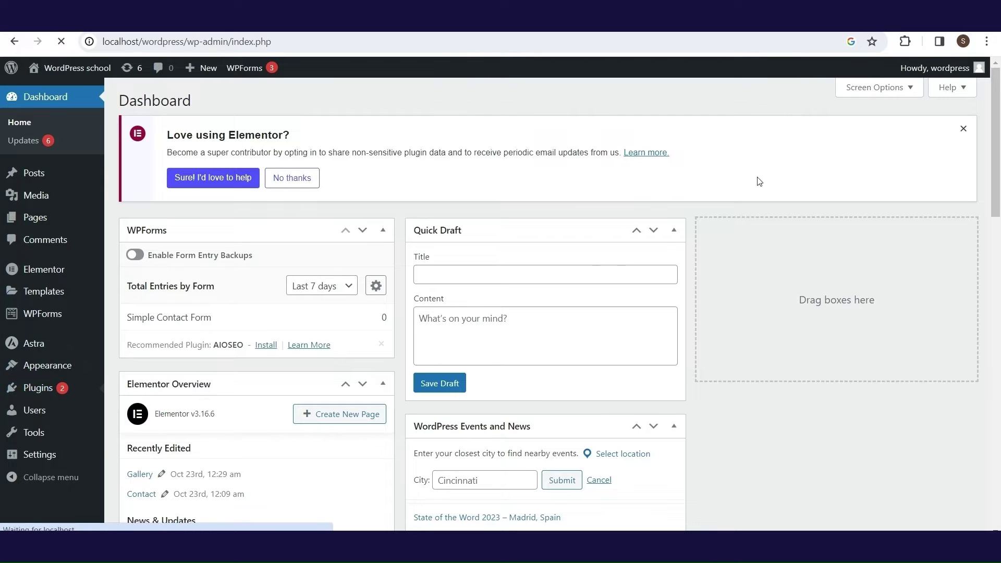
{"action": "left_click", "coordinate": [804, 136]}
{"action": "type", "text": "woocommerce"}
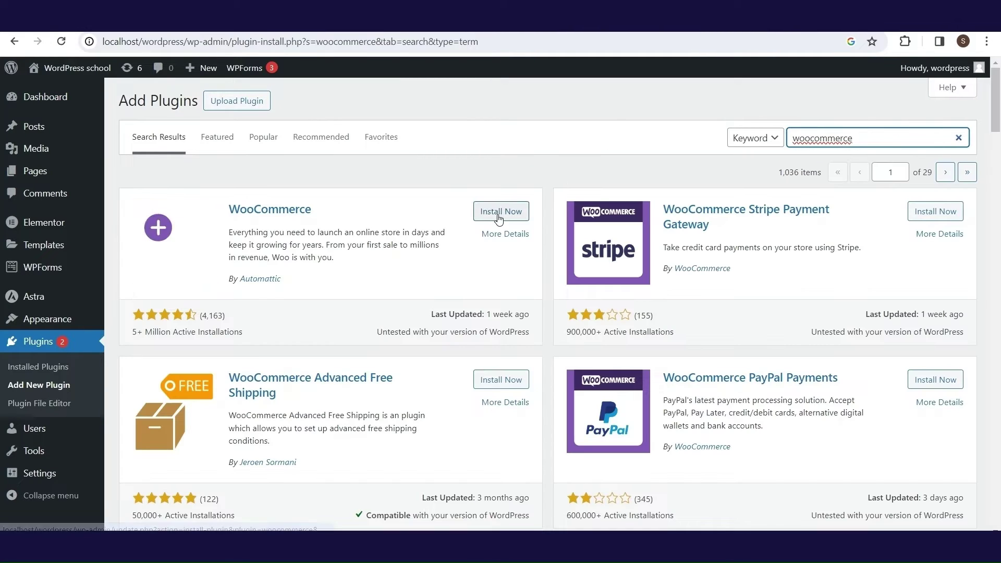
{"action": "left_click", "coordinate": [499, 212]}
{"action": "left_click", "coordinate": [514, 212]}
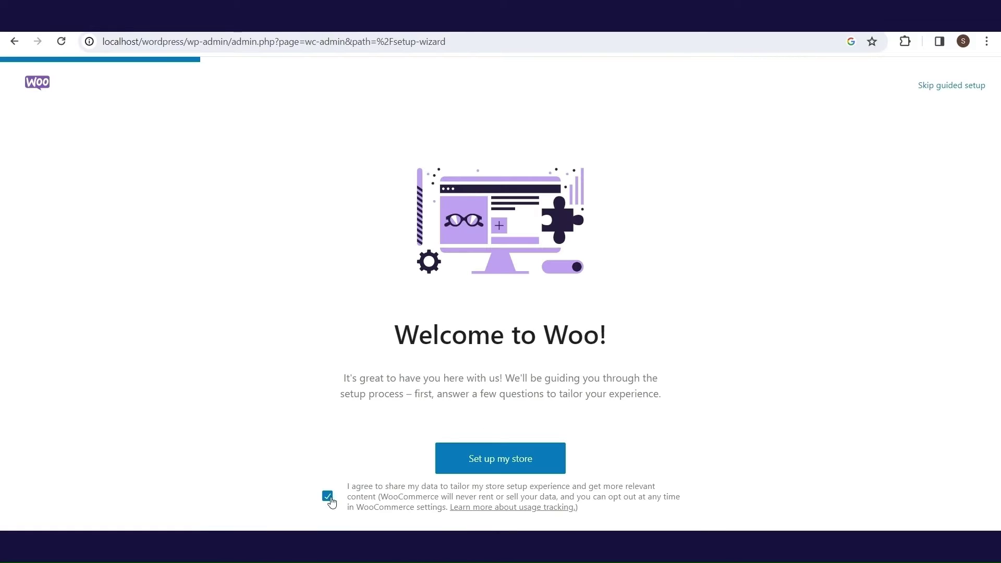
Toggle the data-sharing consent and start the store setup with the profile "I'm just starting my business"
{"action": "left_click", "coordinate": [329, 498]}
{"action": "left_click", "coordinate": [542, 455]}
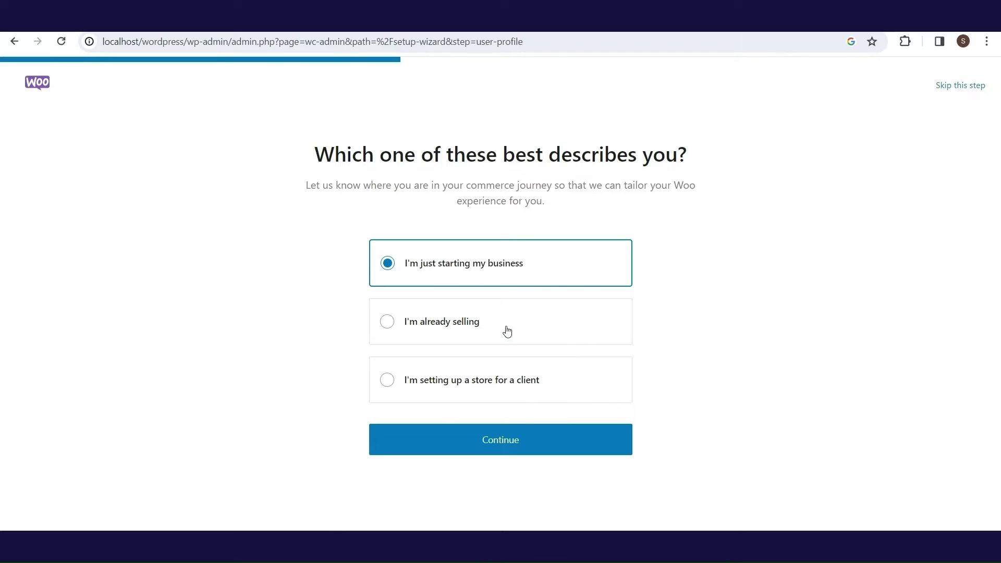
{"action": "left_click", "coordinate": [491, 440]}
Submit the store details with the name Beauty Salon, the industry Health and beauty, and the location United Kingdom (UK)
{"action": "triple_click", "coordinate": [472, 263]}
{"action": "type", "text": "Beauty Salon"}
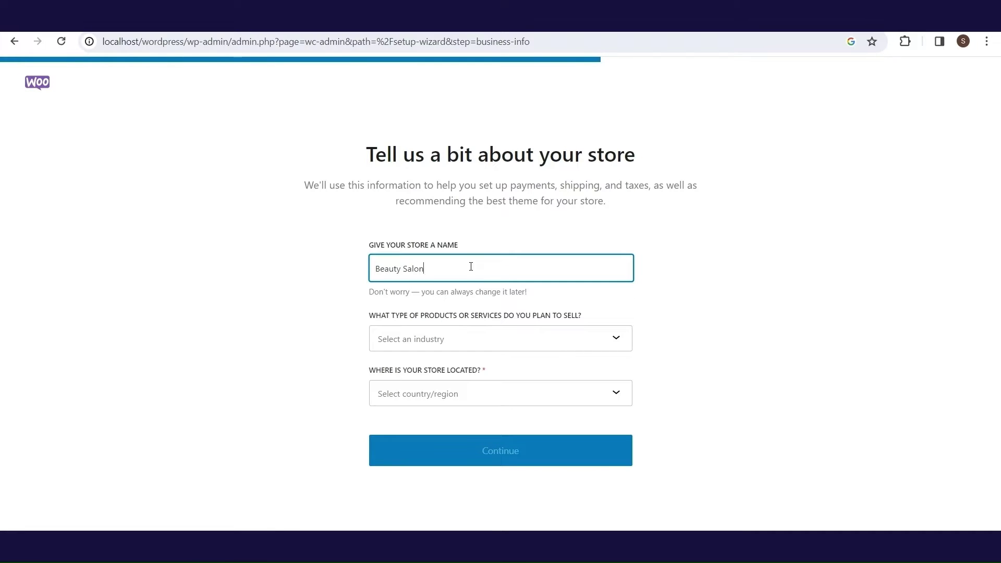
{"action": "left_click", "coordinate": [510, 344]}
{"action": "left_click", "coordinate": [507, 396]}
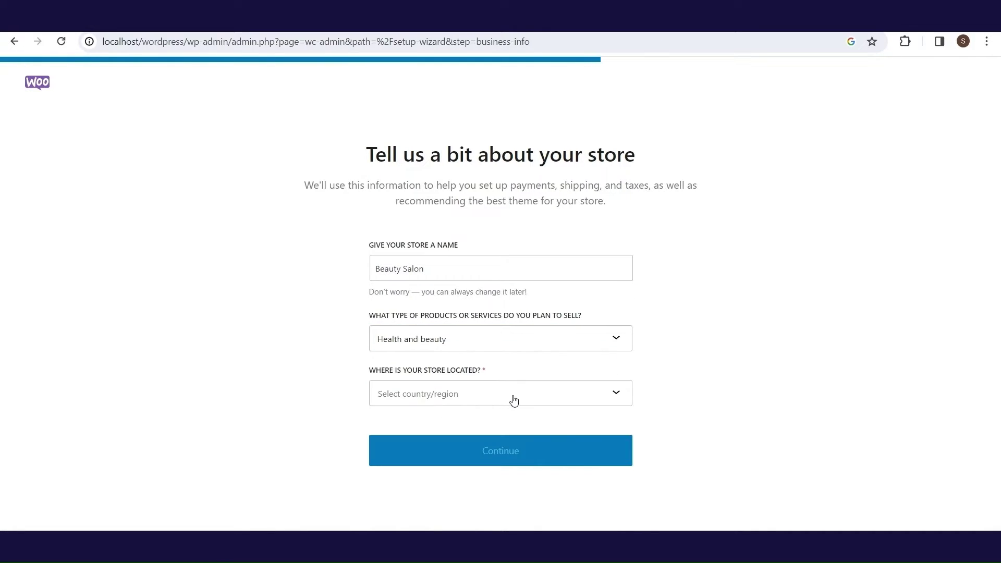
{"action": "left_click", "coordinate": [514, 400]}
{"action": "type", "text": "united"}
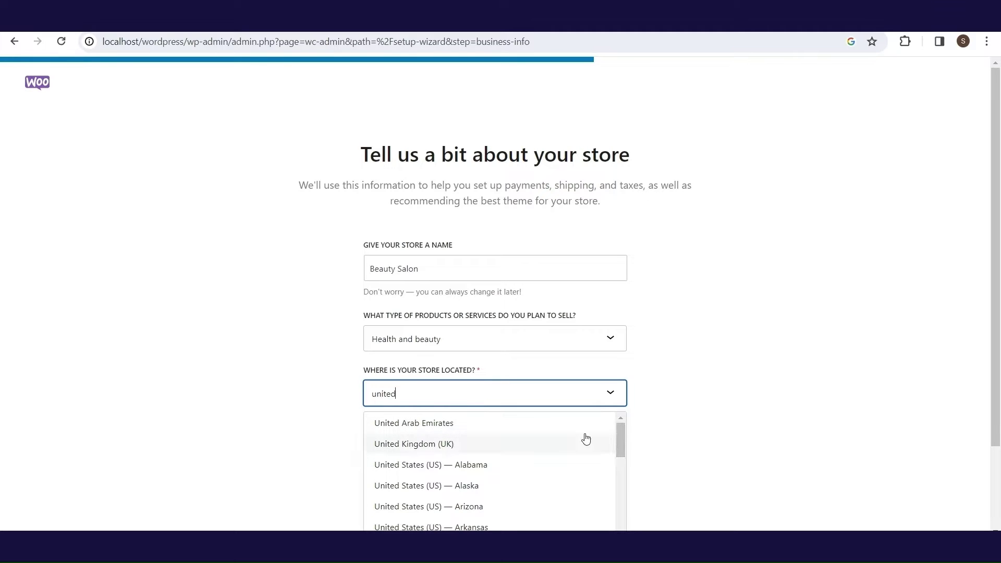
{"action": "left_click", "coordinate": [563, 440]}
{"action": "left_click", "coordinate": [509, 452]}
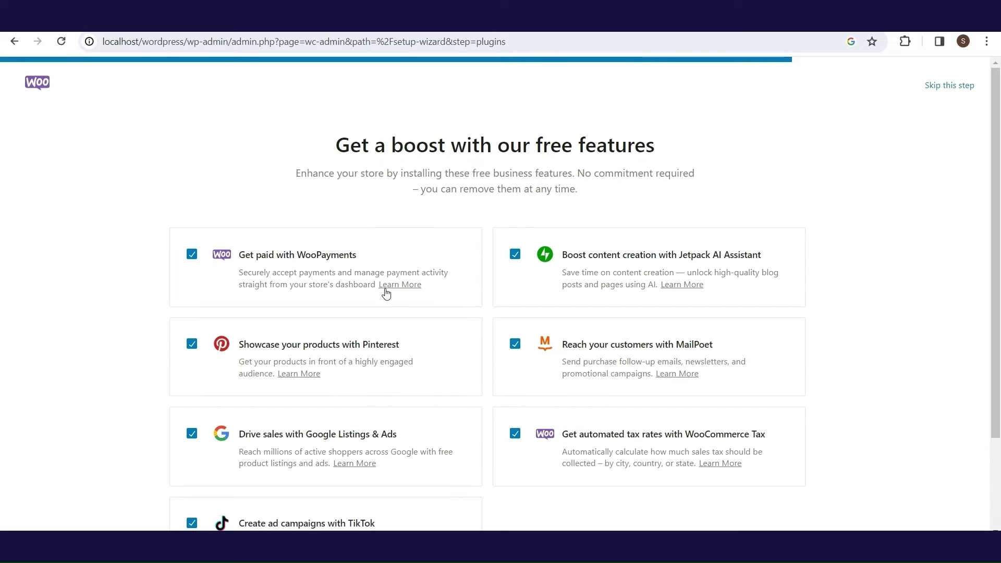
Deselect all seven free features, from WooPayments to TikTok ad campaigns, and continue the store setup
{"action": "left_click_drag", "start_coordinate": [995, 170], "coordinate": [994, 234]}
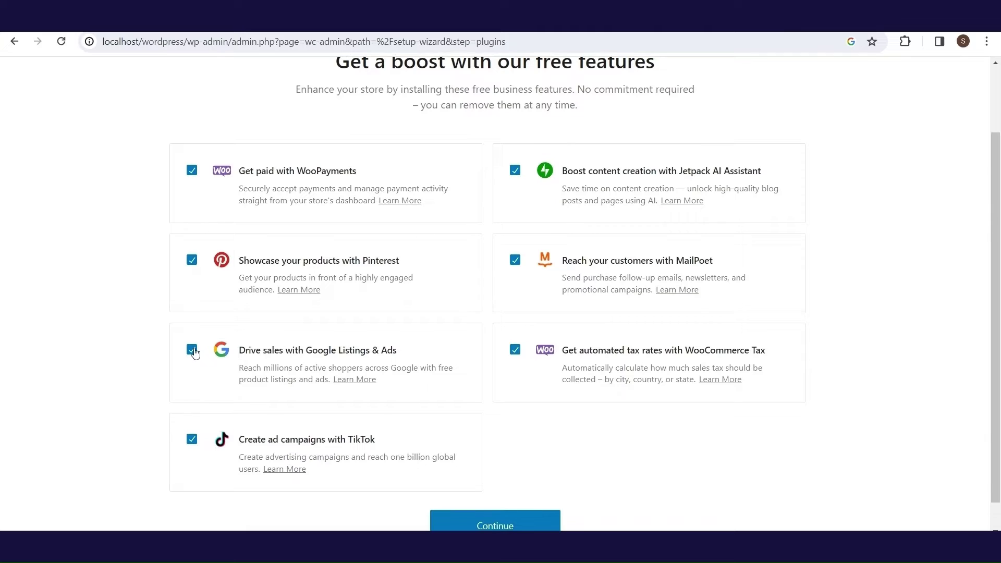
{"action": "left_click", "coordinate": [192, 170]}
{"action": "left_click", "coordinate": [515, 170]}
{"action": "left_click", "coordinate": [192, 261]}
{"action": "left_click", "coordinate": [515, 260]}
{"action": "left_click", "coordinate": [192, 349]}
{"action": "left_click", "coordinate": [515, 350]}
{"action": "left_click", "coordinate": [192, 441]}
{"action": "left_click", "coordinate": [509, 525]}
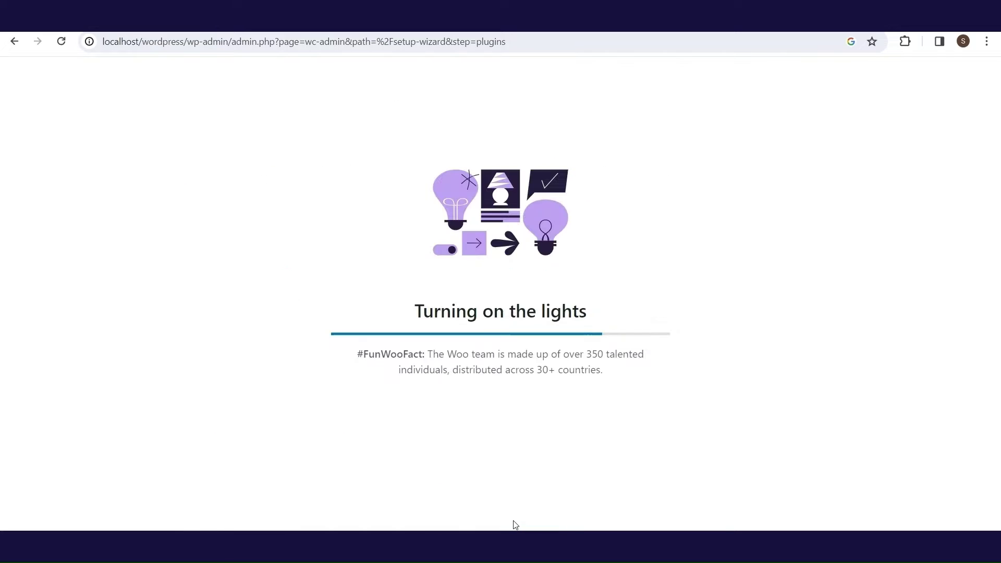
In the WooCommerce general settings, fill in both store address lines, the city and the postcode
{"action": "mouse_move", "coordinate": [50, 282]}
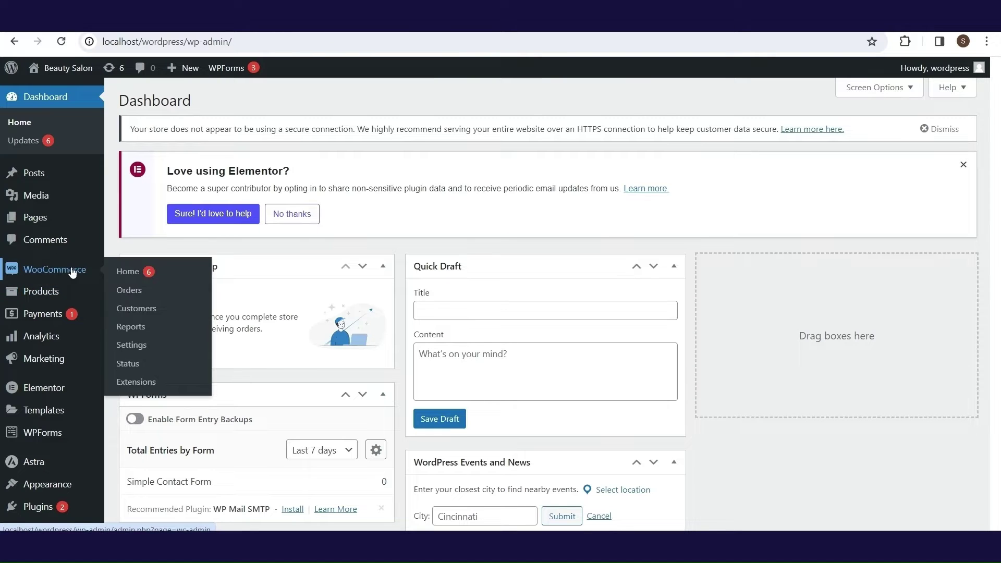
{"action": "left_click", "coordinate": [137, 346]}
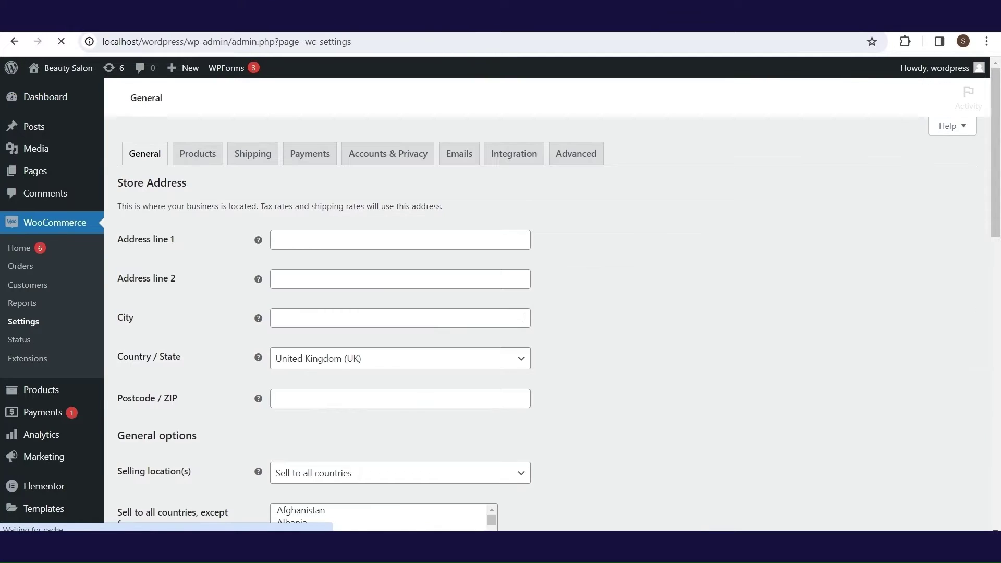
{"action": "left_click", "coordinate": [416, 240]}
{"action": "type", "text": "Address 1"}
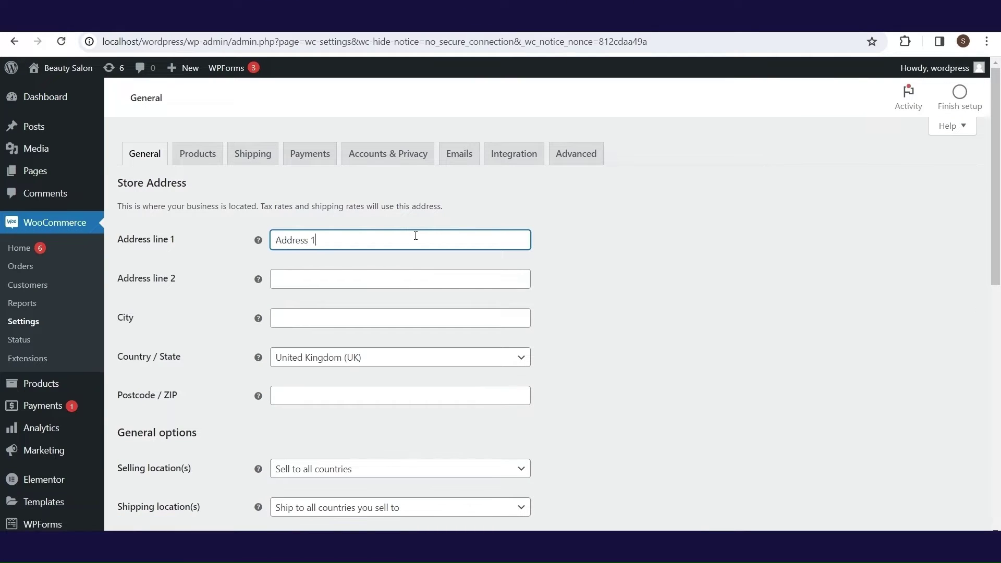
{"action": "left_click", "coordinate": [376, 286]}
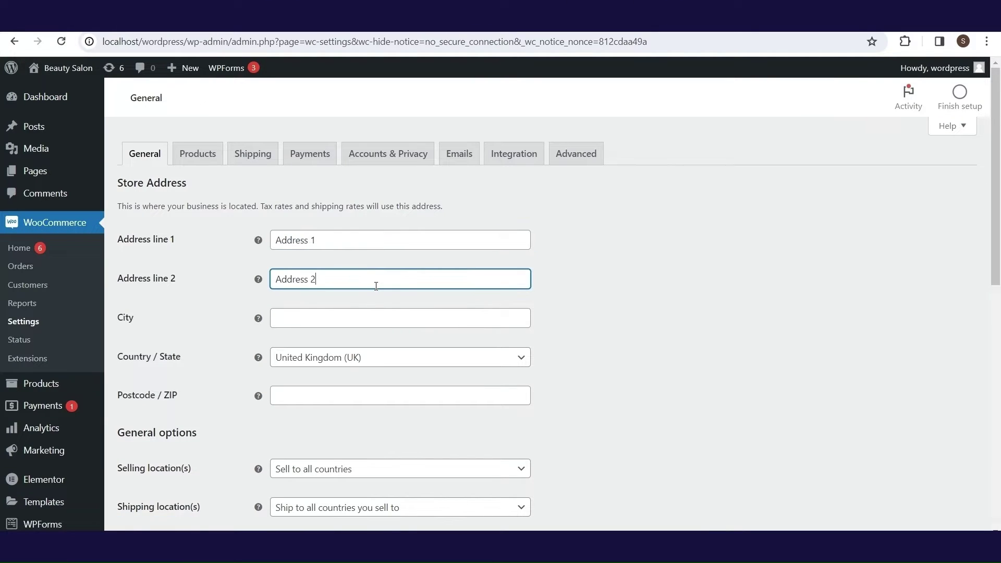
{"action": "left_click", "coordinate": [362, 320]}
{"action": "left_click", "coordinate": [316, 389]}
{"action": "type", "text": "WC1"}
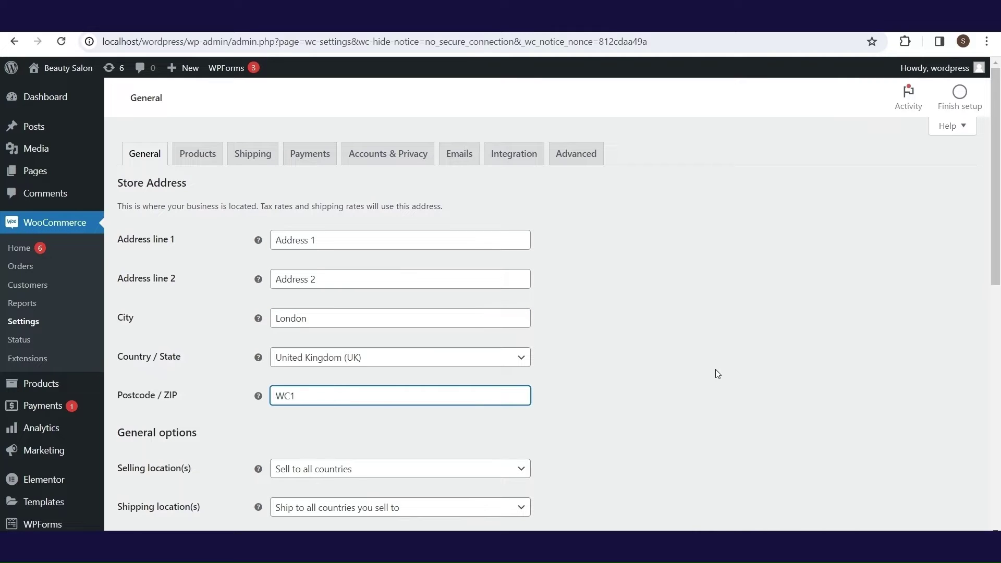
Choose Sell to all countries, Ship to all countries you sell to, and Shop country/region as the default customer location
{"action": "scroll", "coordinate": [718, 374], "scroll_direction": "down", "scroll_amount": 3}
{"action": "left_click", "coordinate": [412, 322]}
{"action": "left_click", "coordinate": [411, 338]}
{"action": "left_click", "coordinate": [411, 359]}
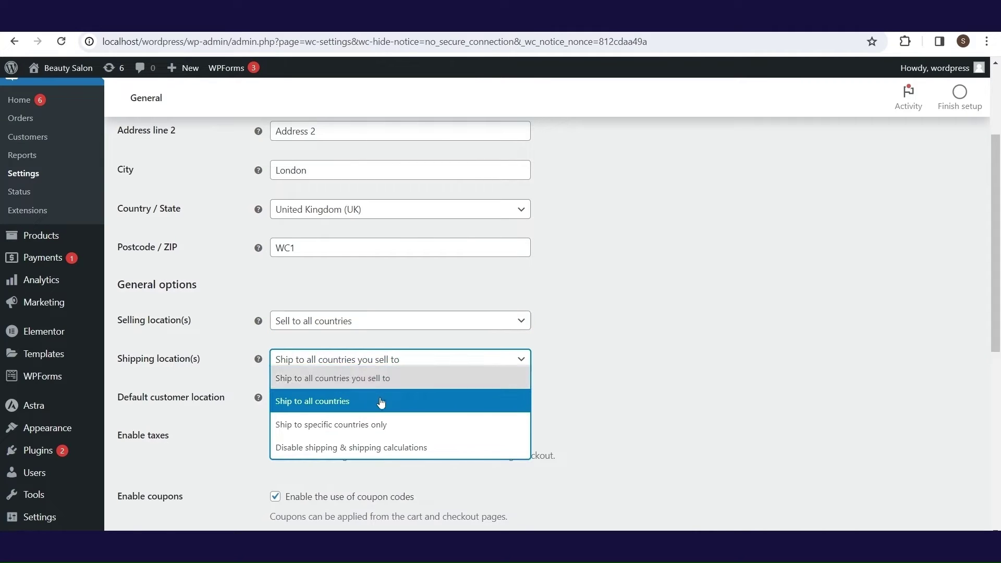
{"action": "left_click", "coordinate": [374, 378]}
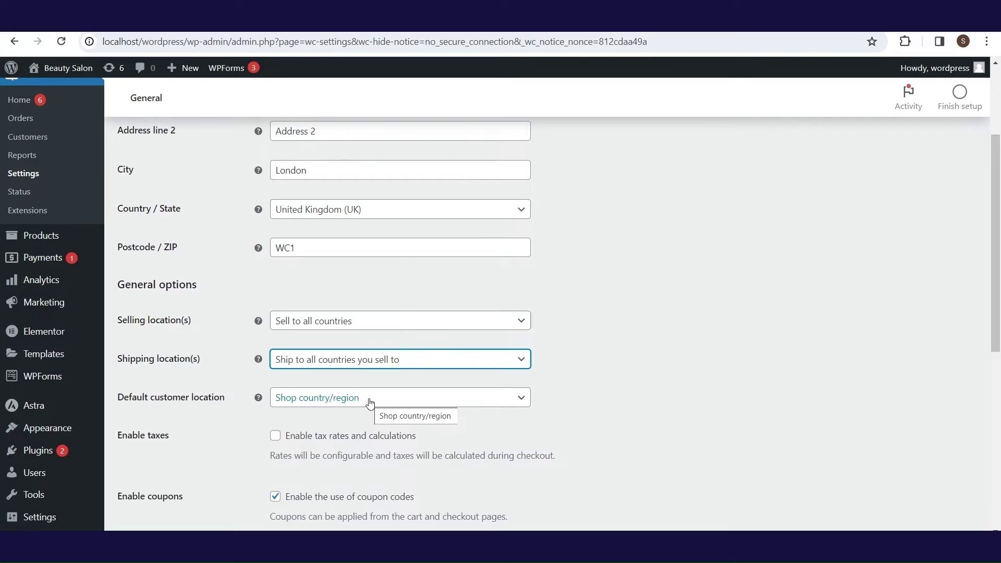
{"action": "left_click", "coordinate": [370, 401]}
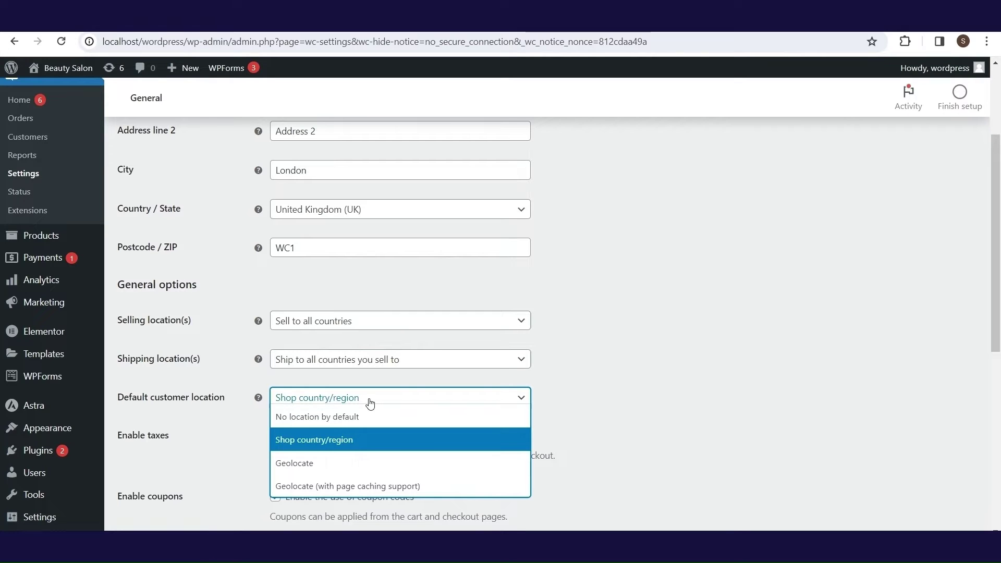
{"action": "left_click", "coordinate": [378, 447]}
Set the number of decimals in the currency options to 1 and save the general settings
{"action": "scroll", "coordinate": [379, 339], "scroll_direction": "down", "scroll_amount": 2}
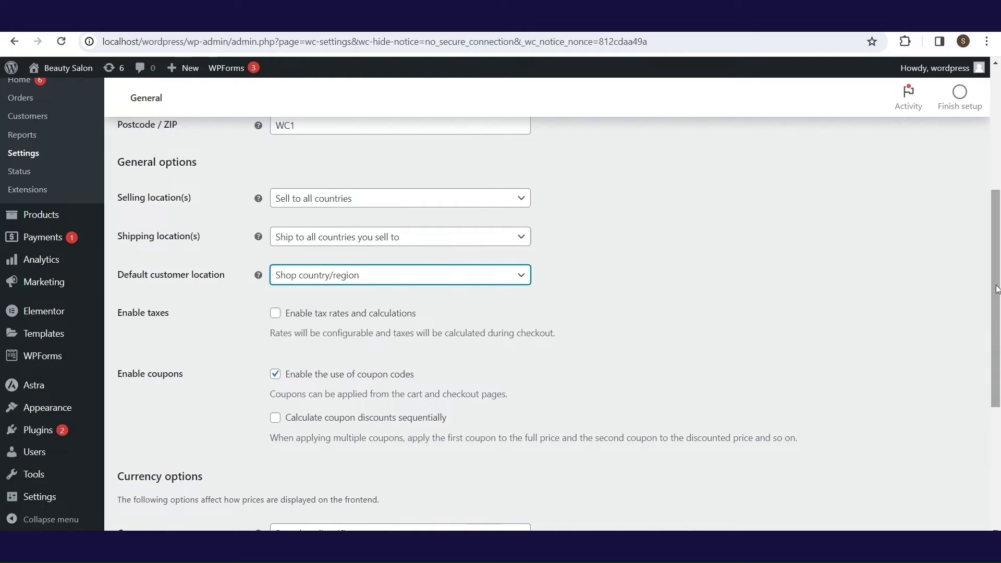
{"action": "scroll", "coordinate": [789, 412], "scroll_direction": "down", "scroll_amount": 4}
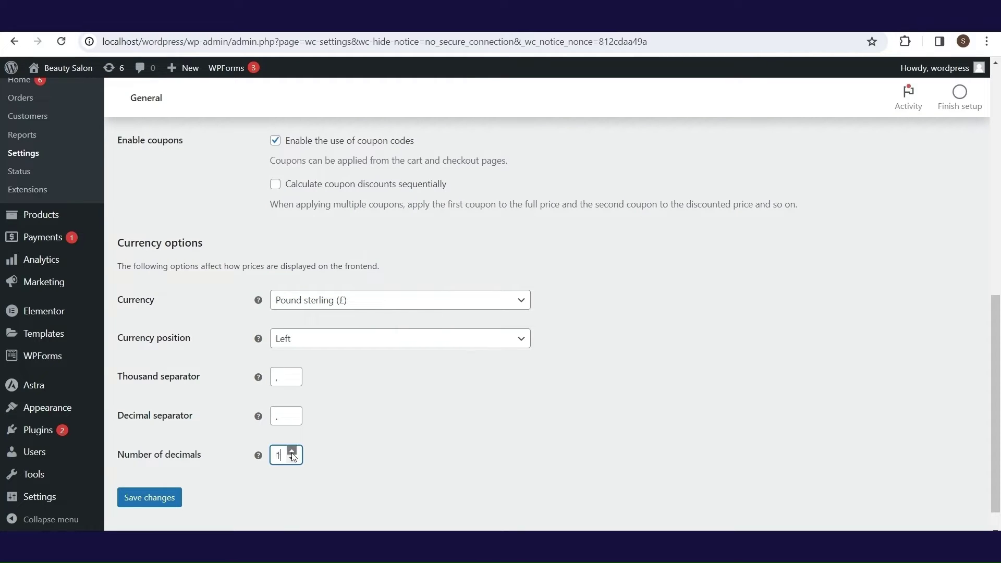
{"action": "left_click", "coordinate": [149, 497]}
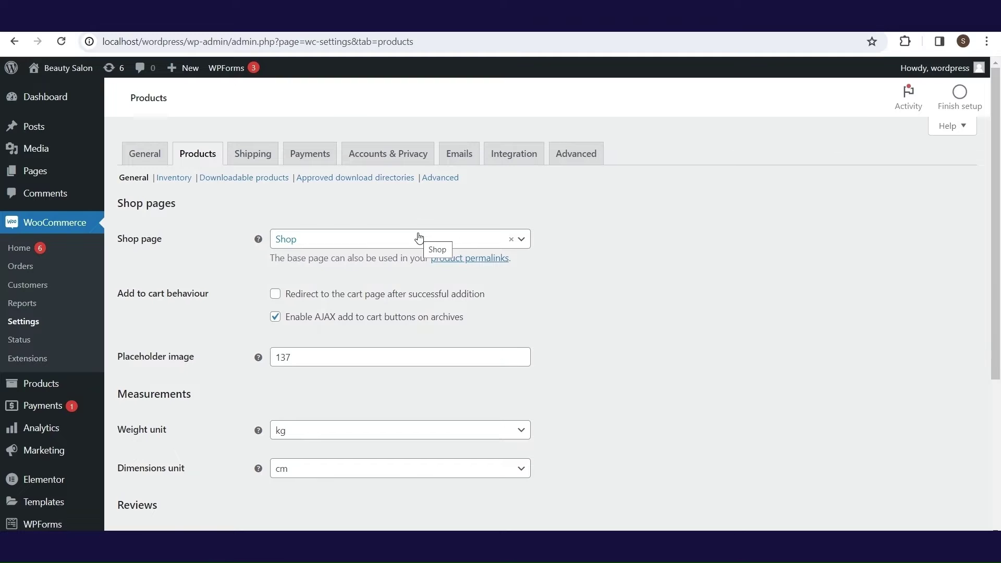
In the product settings, use Shop as the shop page and enable redirecting to the cart page after successful addition
{"action": "left_click", "coordinate": [419, 238]}
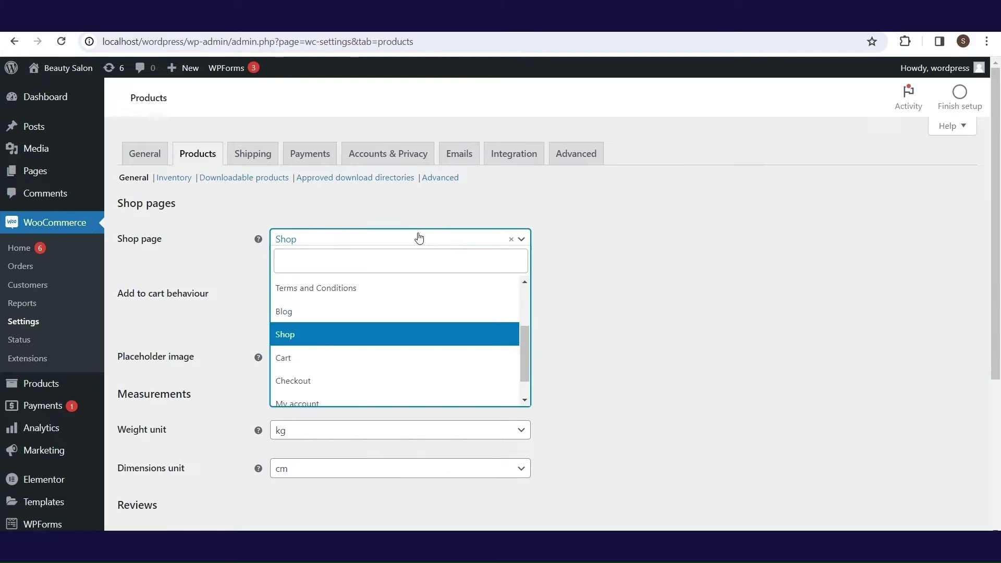
{"action": "left_click", "coordinate": [432, 339]}
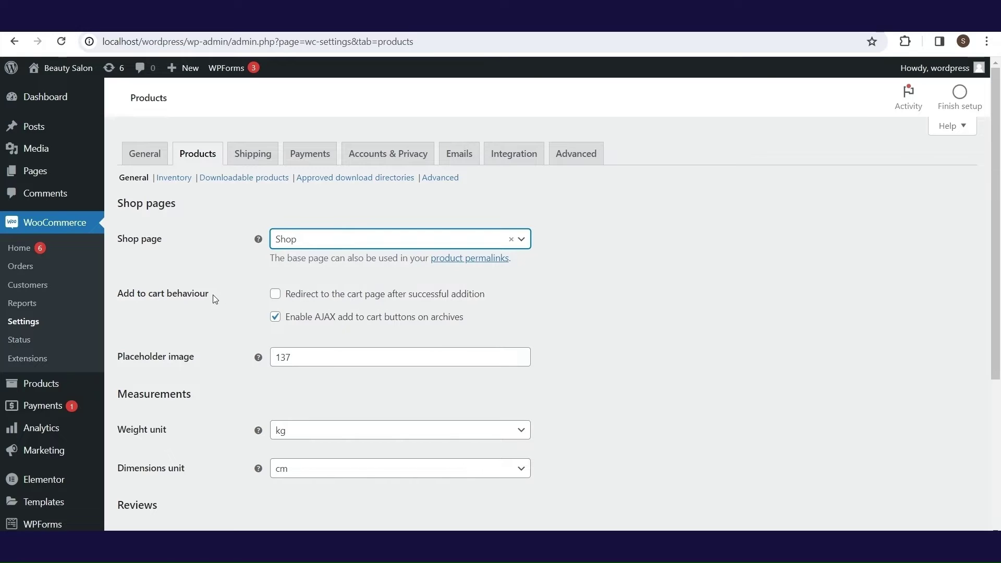
{"action": "left_click", "coordinate": [275, 296]}
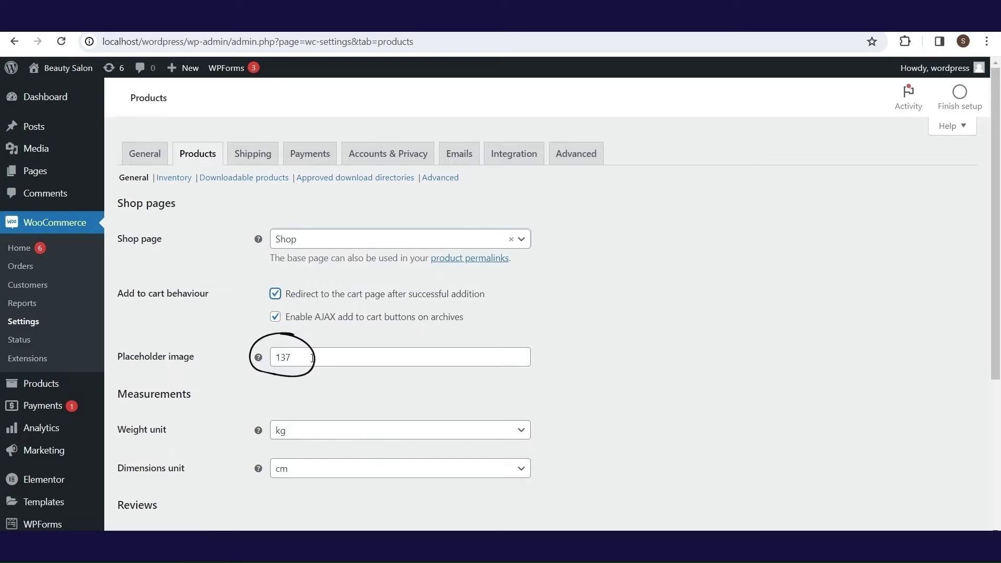
{"action": "mouse_move", "coordinate": [260, 362]}
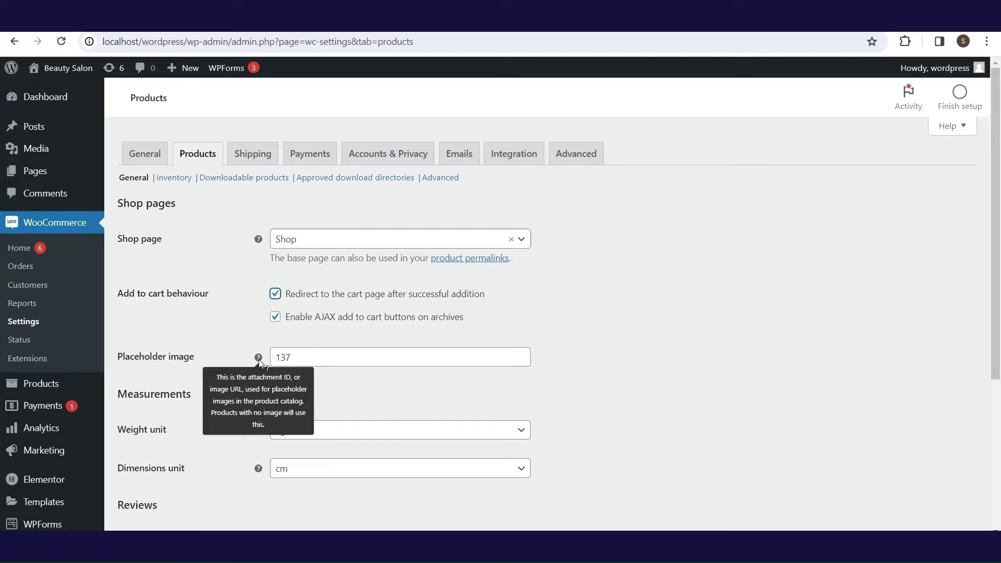
{"action": "scroll", "coordinate": [293, 345], "scroll_direction": "down", "scroll_amount": 4}
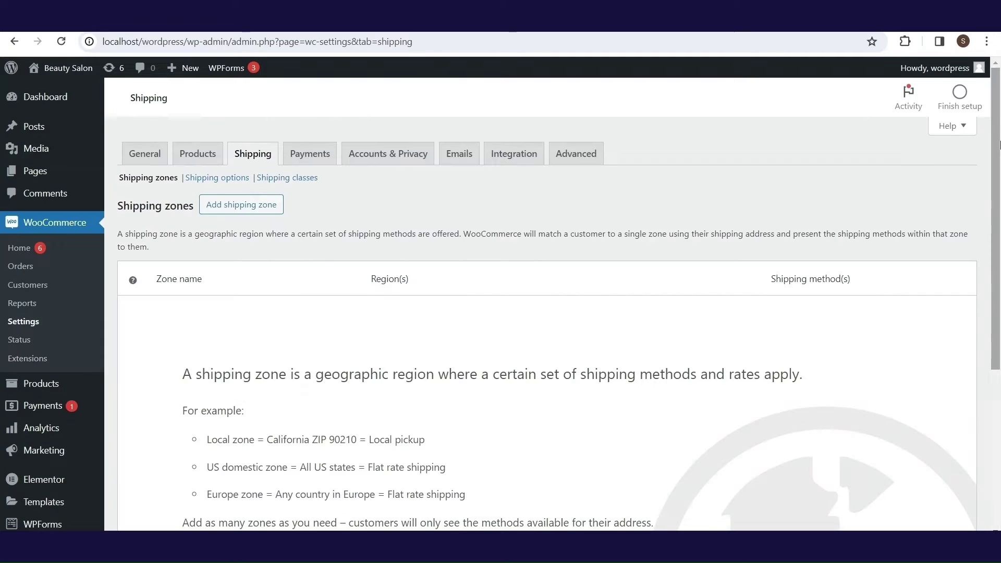
Look over the shipping zones settings and enable Cash on delivery in the payment methods
{"action": "left_click_drag", "start_coordinate": [999, 145], "coordinate": [998, 185]}
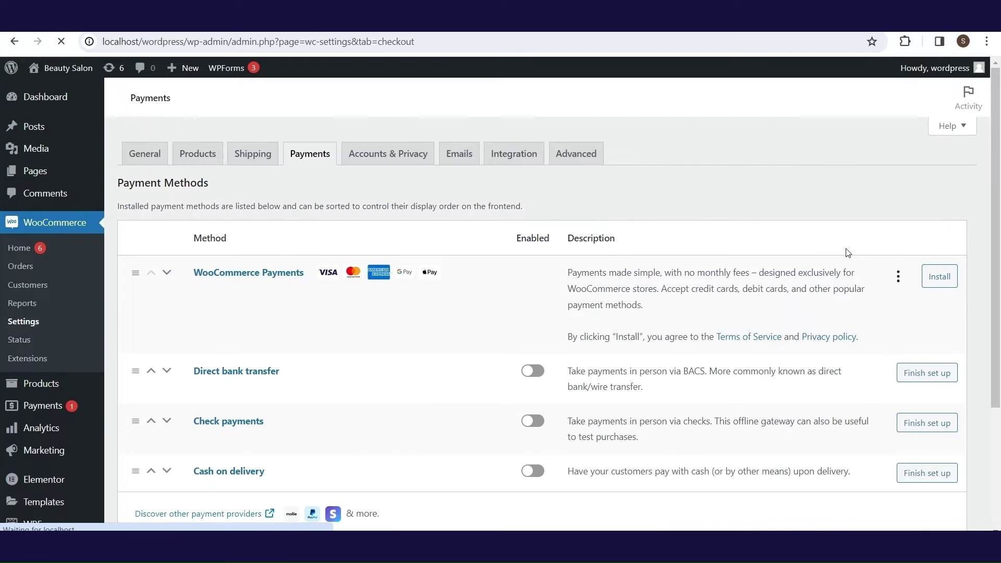
{"action": "left_click_drag", "start_coordinate": [999, 137], "coordinate": [998, 174]}
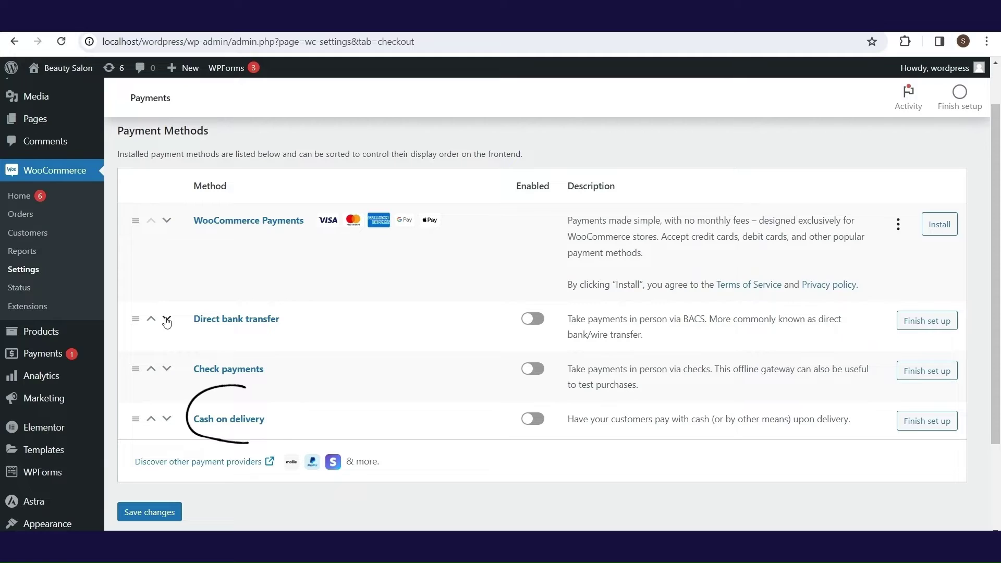
{"action": "left_click", "coordinate": [533, 419]}
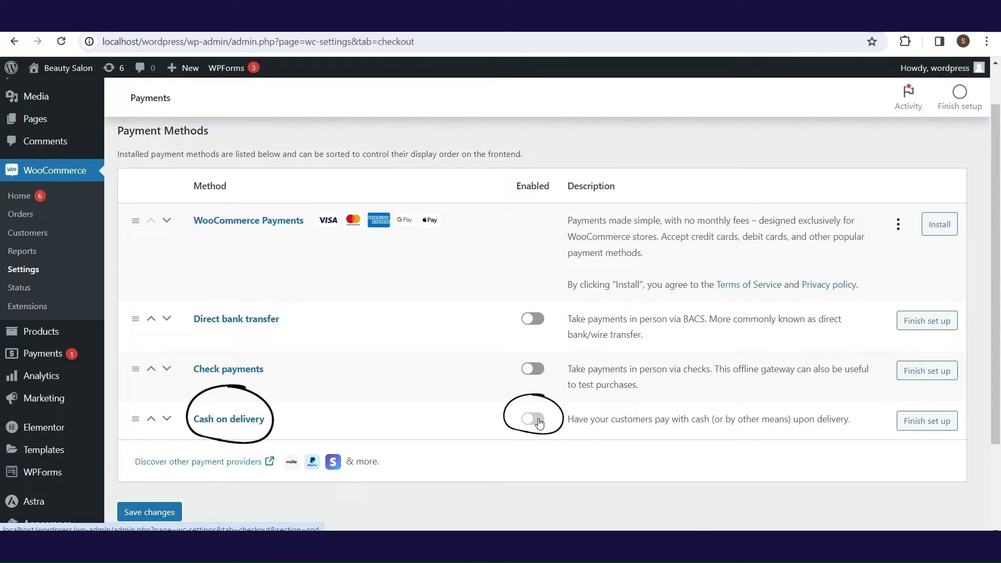
{"action": "scroll", "coordinate": [730, 412], "scroll_direction": "down", "scroll_amount": 1}
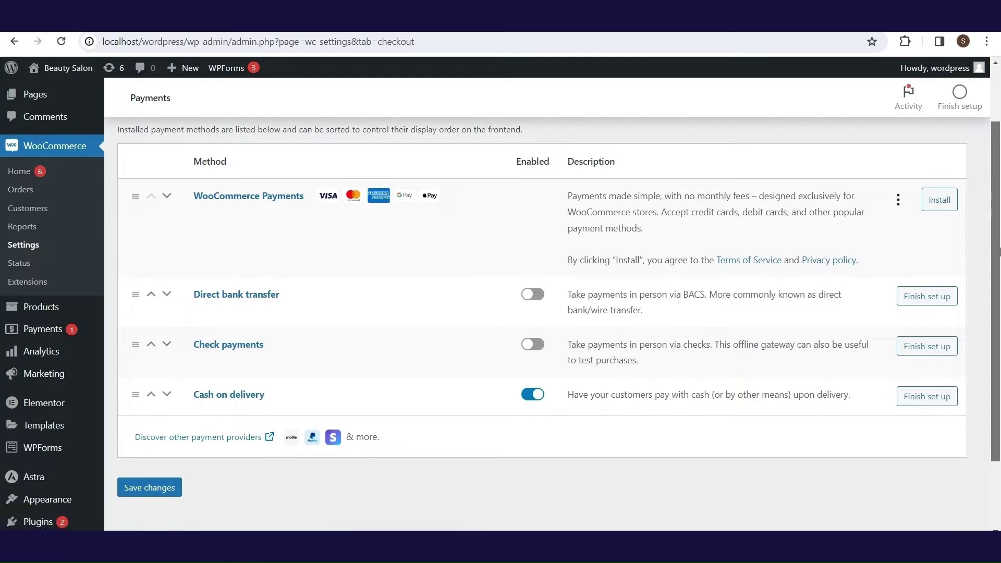
Open the Cash on delivery setup and review its description, instructions and shipping method options
{"action": "left_click", "coordinate": [931, 402]}
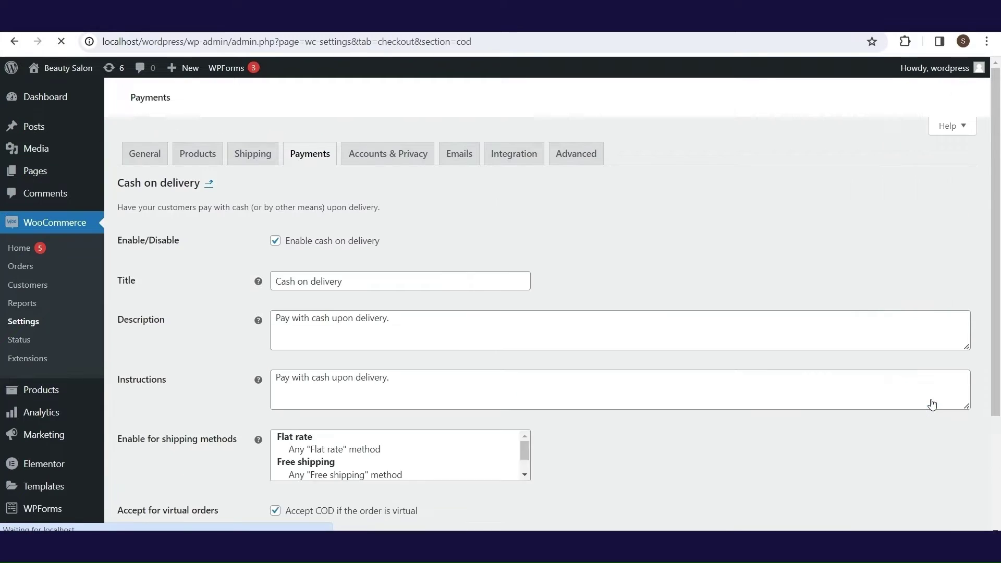
{"action": "scroll", "coordinate": [443, 290], "scroll_direction": "down", "scroll_amount": 1}
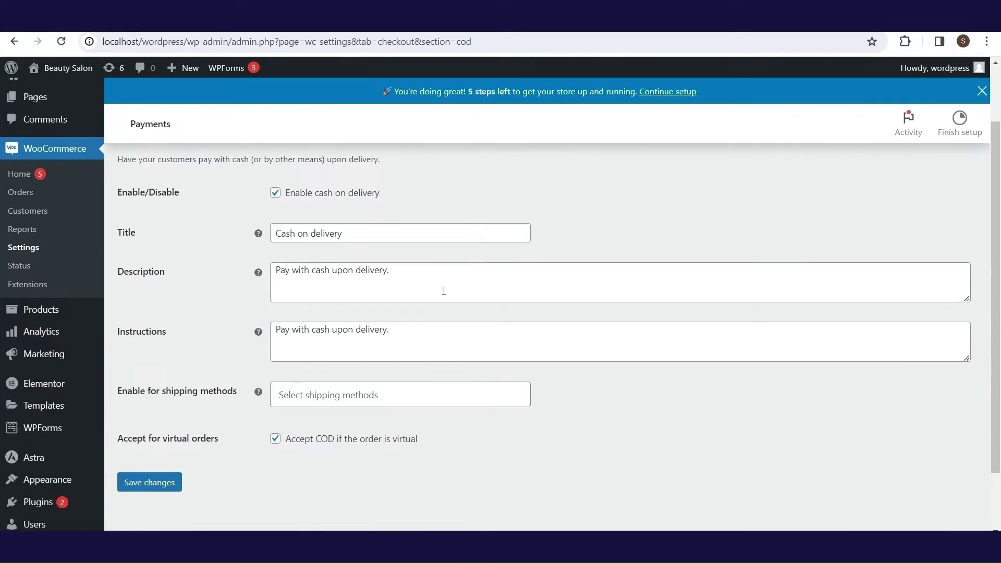
{"action": "mouse_move", "coordinate": [262, 335]}
{"action": "mouse_move", "coordinate": [260, 394]}
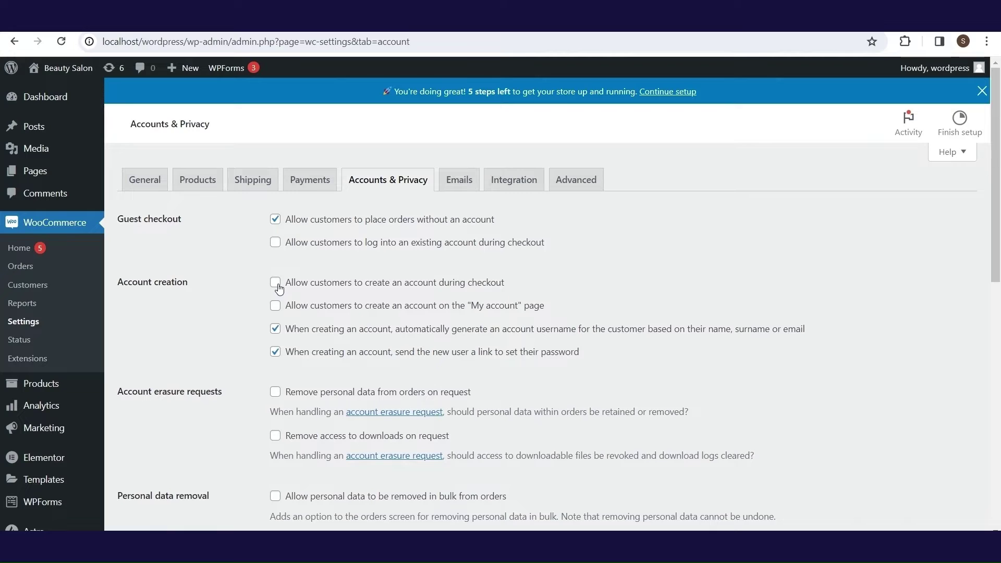
In the account and privacy settings, allow customers to create an account during checkout and on the "My account" page
{"action": "left_click", "coordinate": [276, 283]}
{"action": "left_click", "coordinate": [276, 306]}
{"action": "scroll", "coordinate": [506, 360], "scroll_direction": "down", "scroll_amount": 3}
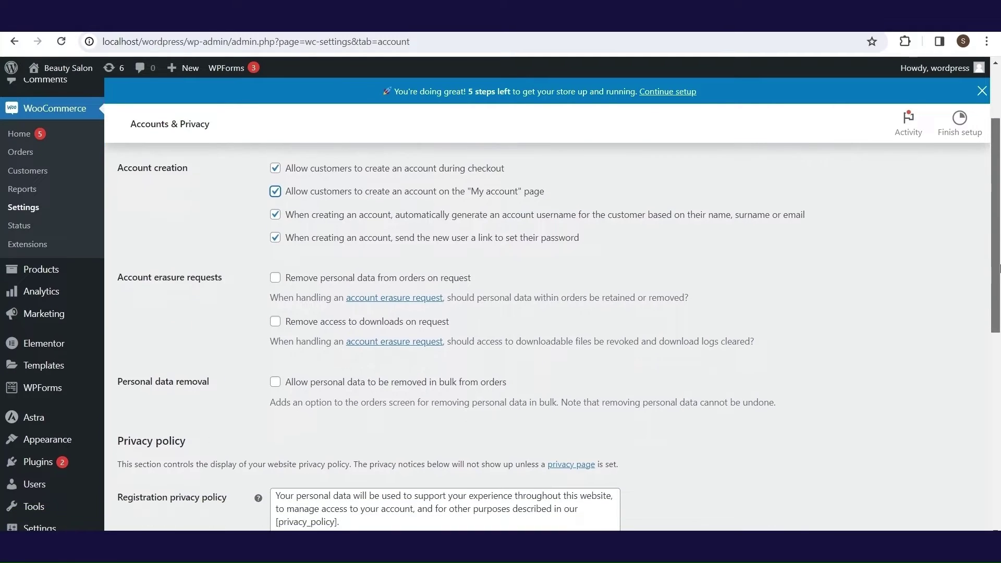
Look over the privacy policy and personal data retention settings, leave the retention periods blank, and save the account settings
{"action": "scroll", "coordinate": [1000, 274], "scroll_direction": "down", "scroll_amount": 1}
{"action": "scroll", "coordinate": [1000, 292], "scroll_direction": "down", "scroll_amount": 2}
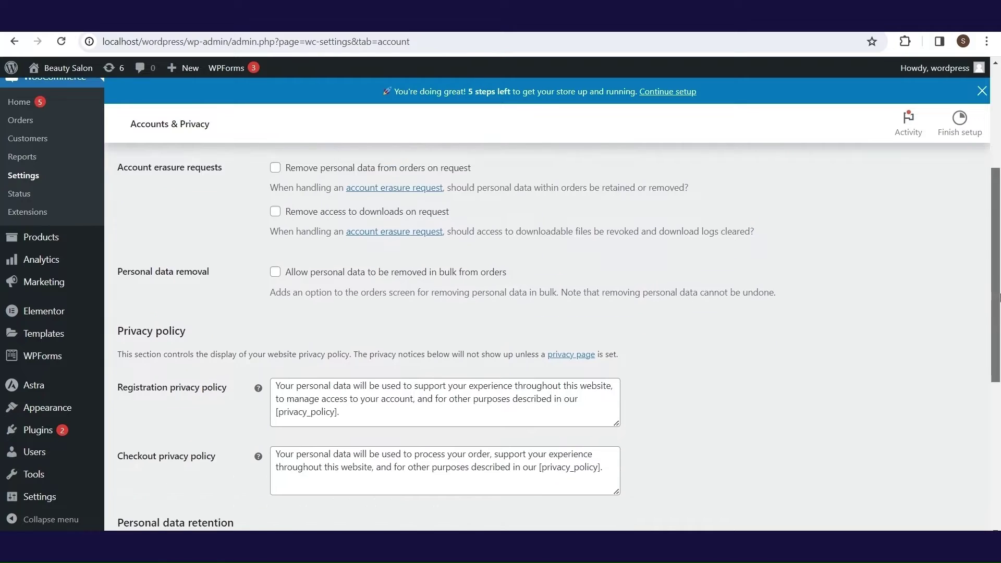
{"action": "scroll", "coordinate": [1000, 312], "scroll_direction": "down", "scroll_amount": 5}
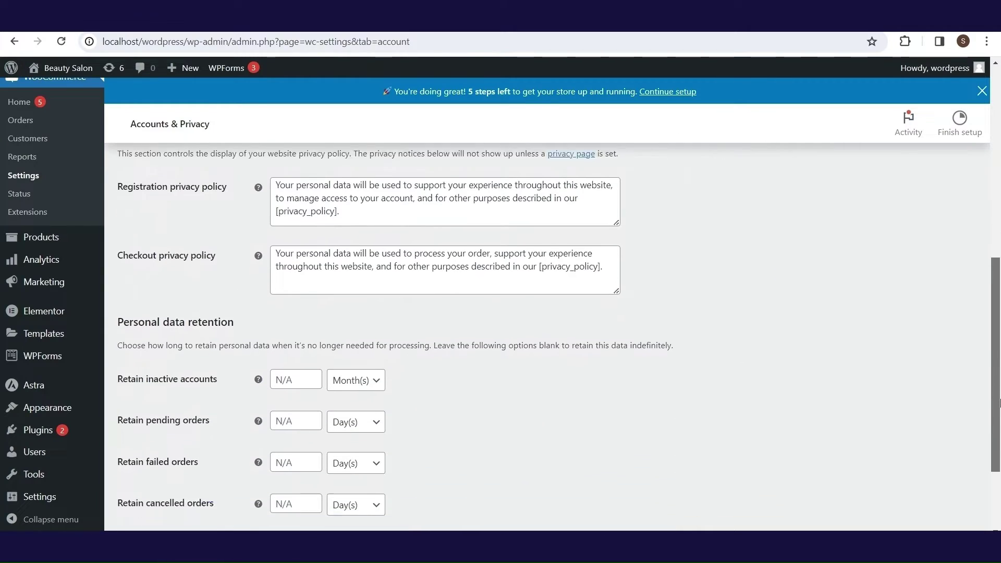
{"action": "scroll", "coordinate": [1000, 427], "scroll_direction": "down", "scroll_amount": 2}
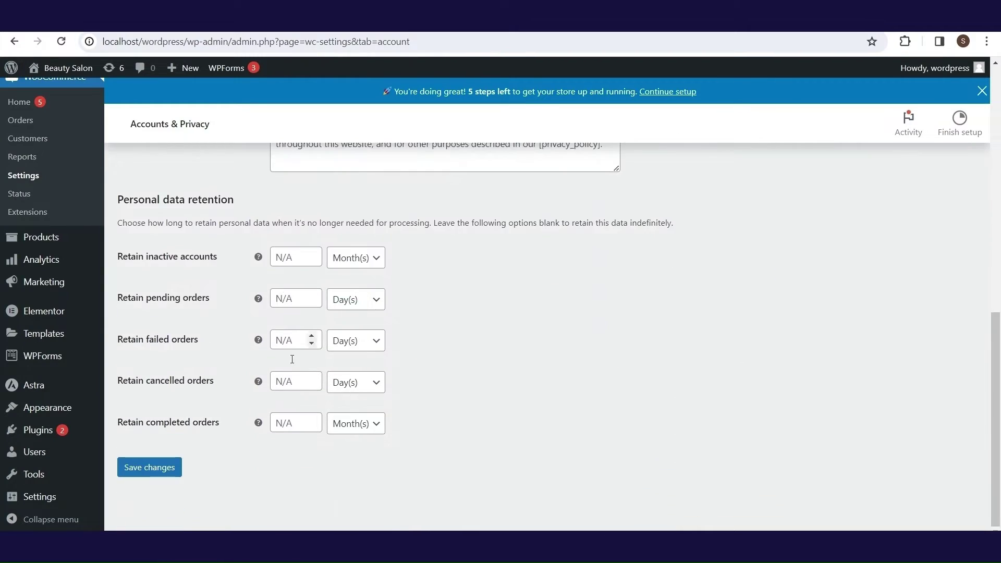
{"action": "left_click", "coordinate": [151, 471]}
Look over the store's email notifications, MaxMind integration, and advanced page setup and checkout endpoint settings
{"action": "left_click", "coordinate": [459, 154]}
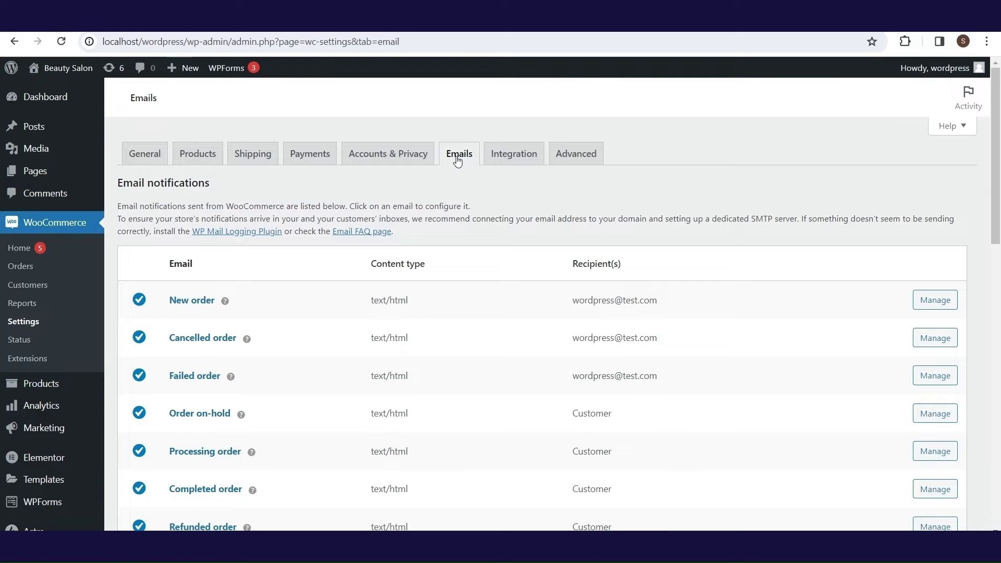
{"action": "left_click_drag", "start_coordinate": [1000, 191], "coordinate": [1000, 214]}
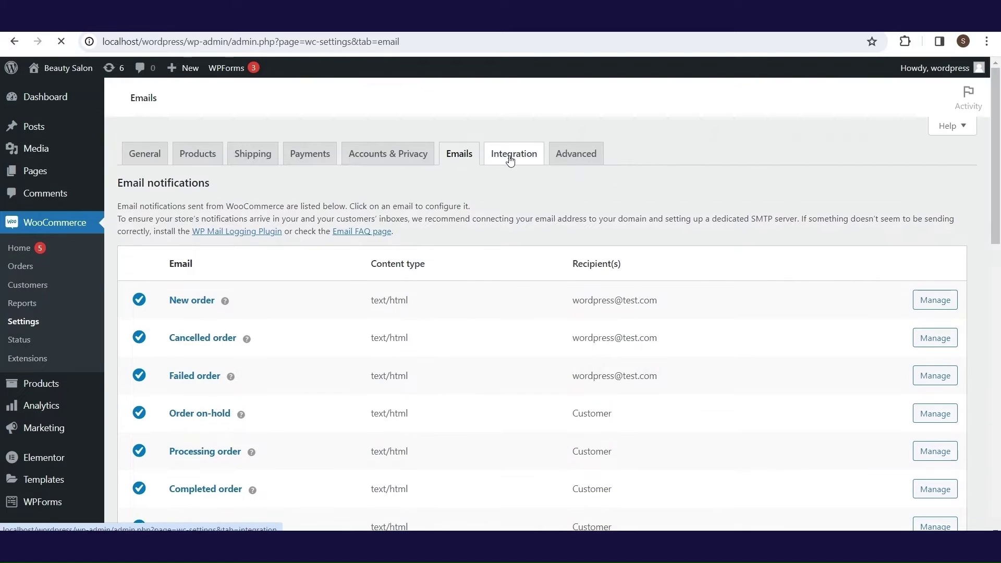
{"action": "left_click", "coordinate": [510, 156]}
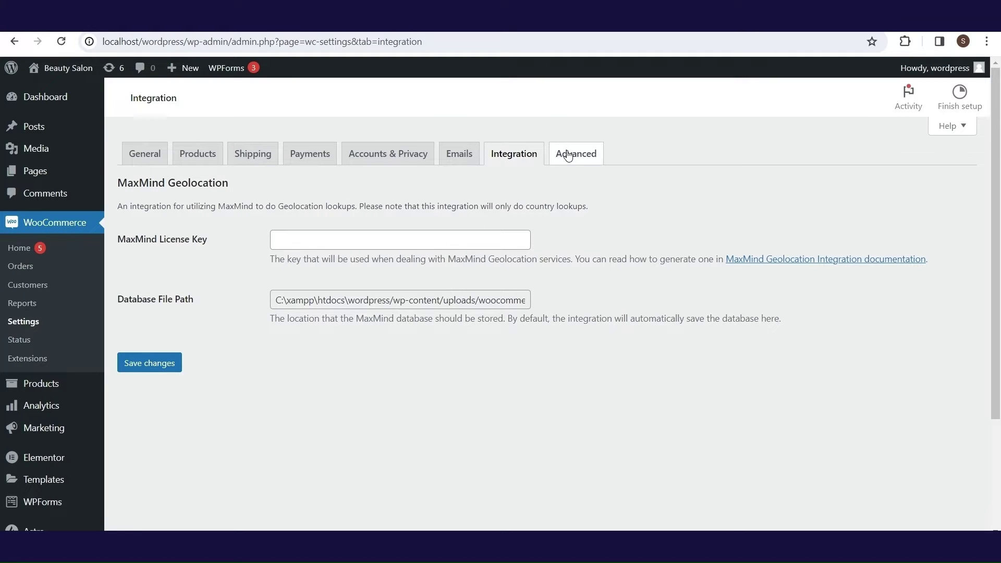
{"action": "left_click", "coordinate": [577, 184]}
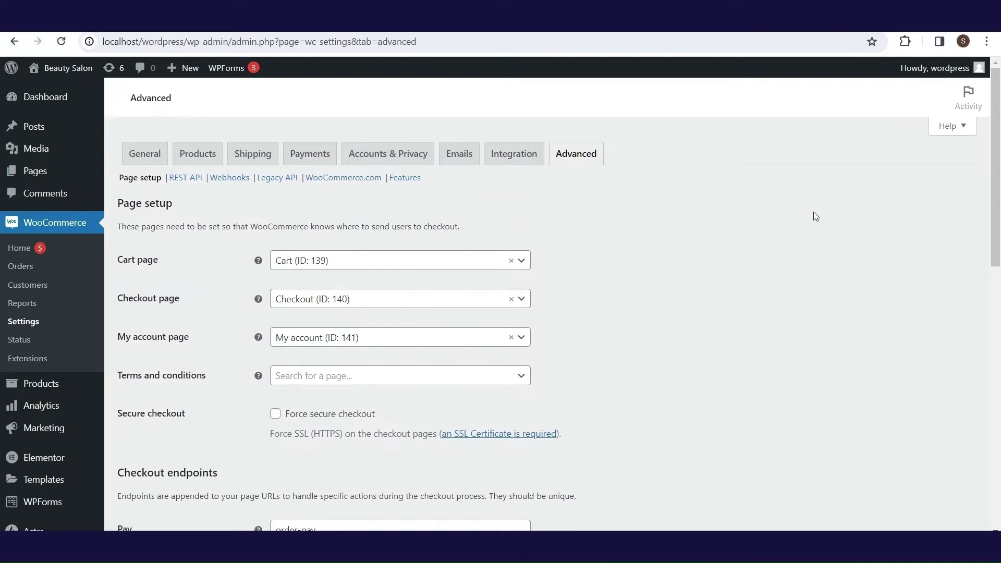
{"action": "scroll", "coordinate": [998, 170], "scroll_direction": "down", "scroll_amount": 1}
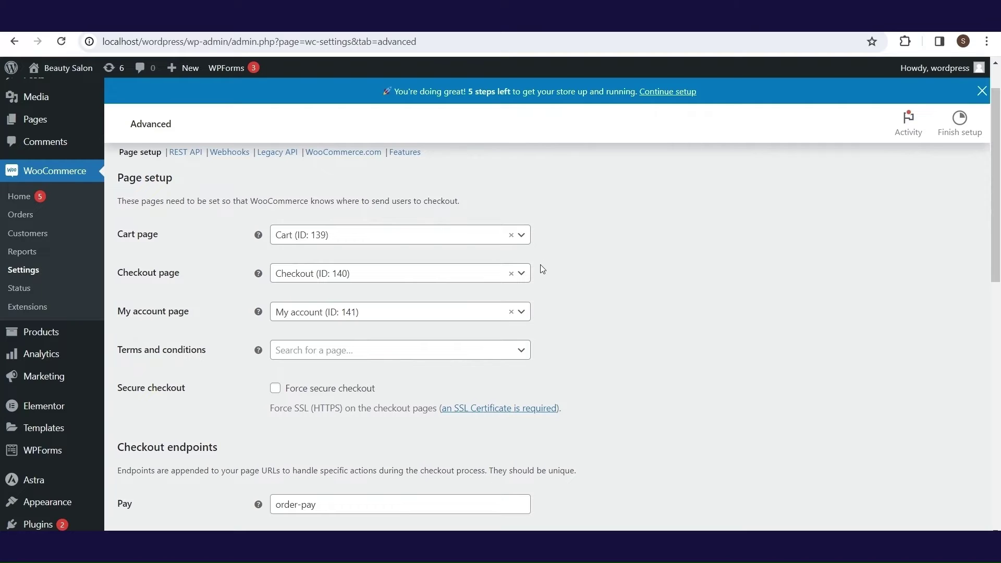
{"action": "scroll", "coordinate": [521, 320], "scroll_direction": "down", "scroll_amount": 2}
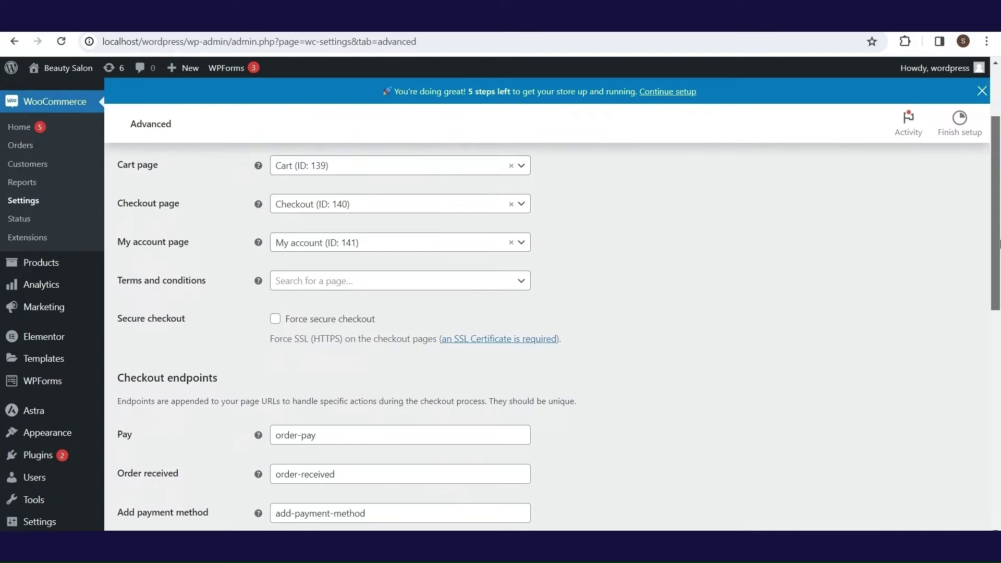
{"action": "left_click_drag", "start_coordinate": [999, 251], "coordinate": [999, 485]}
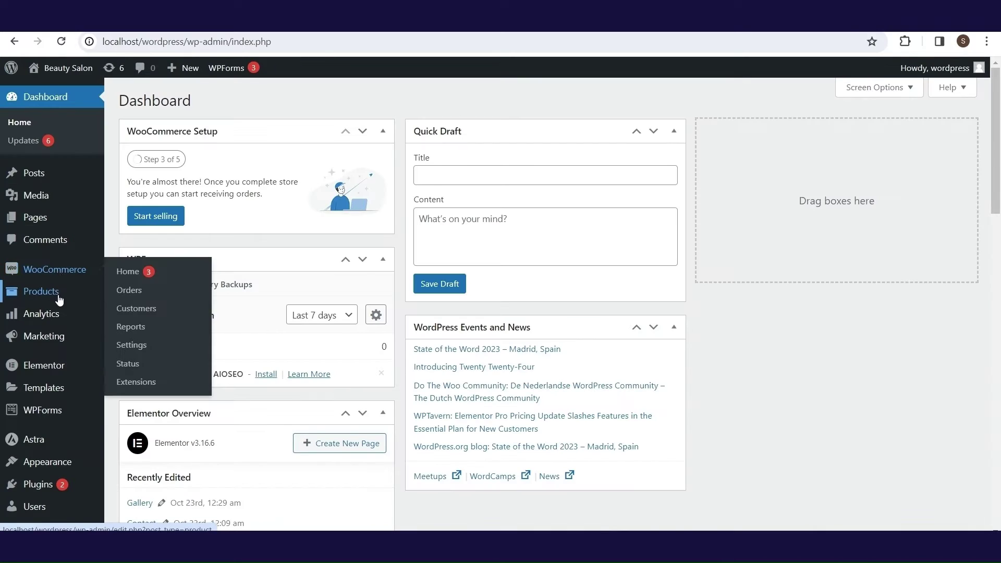
Start a new product named "Shampoo 1", dismissing the guided tour, and paste the Lorem Ipsum text as its product description
{"action": "mouse_move", "coordinate": [52, 291]}
{"action": "left_click", "coordinate": [149, 313]}
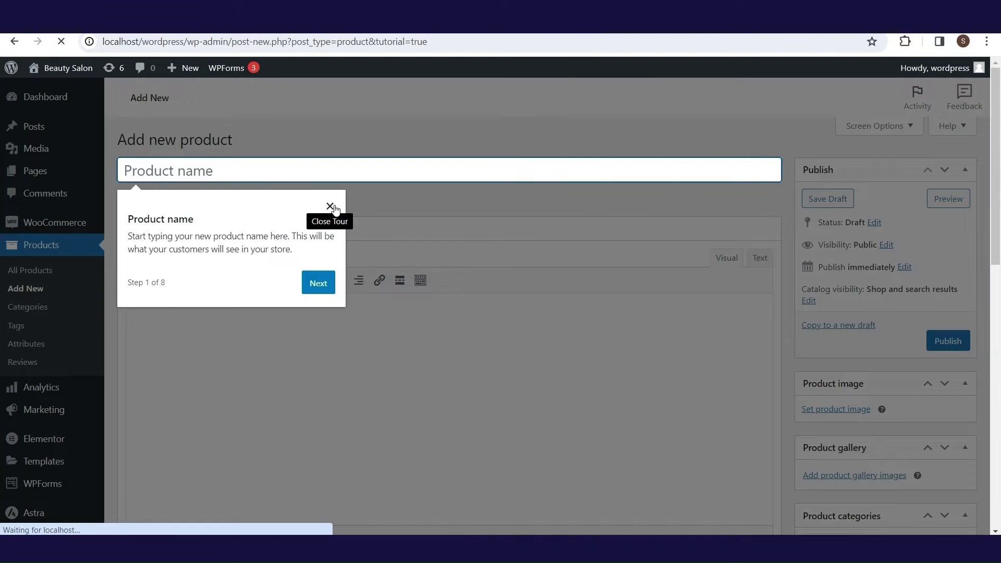
{"action": "left_click", "coordinate": [330, 206]}
{"action": "type", "text": "Shampoo 1"}
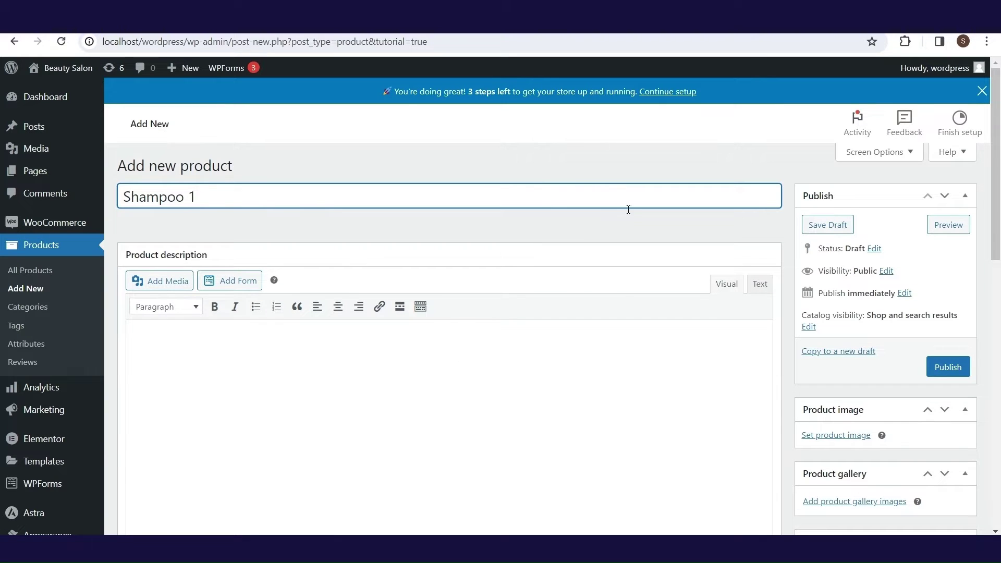
{"action": "right_click", "coordinate": [150, 346]}
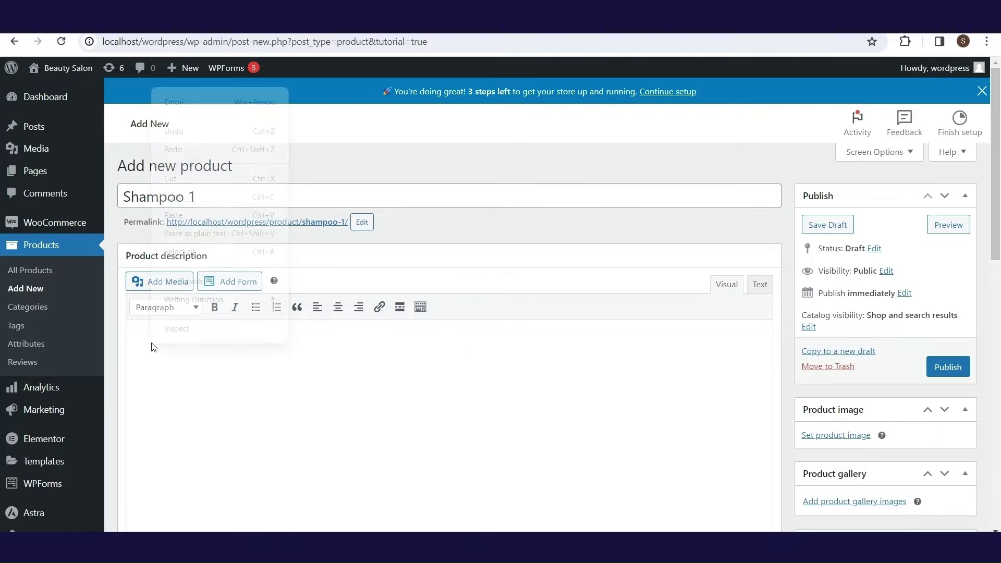
{"action": "left_click", "coordinate": [217, 235]}
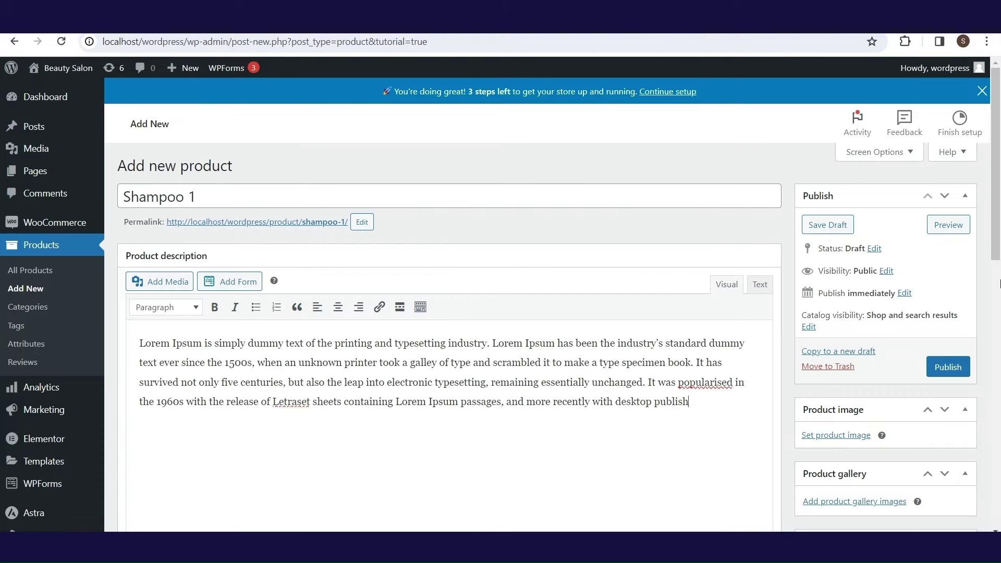
Set the turquoise bottle with the brown cap from the media library as the product image
{"action": "left_click_drag", "start_coordinate": [997, 192], "coordinate": [1000, 247]}
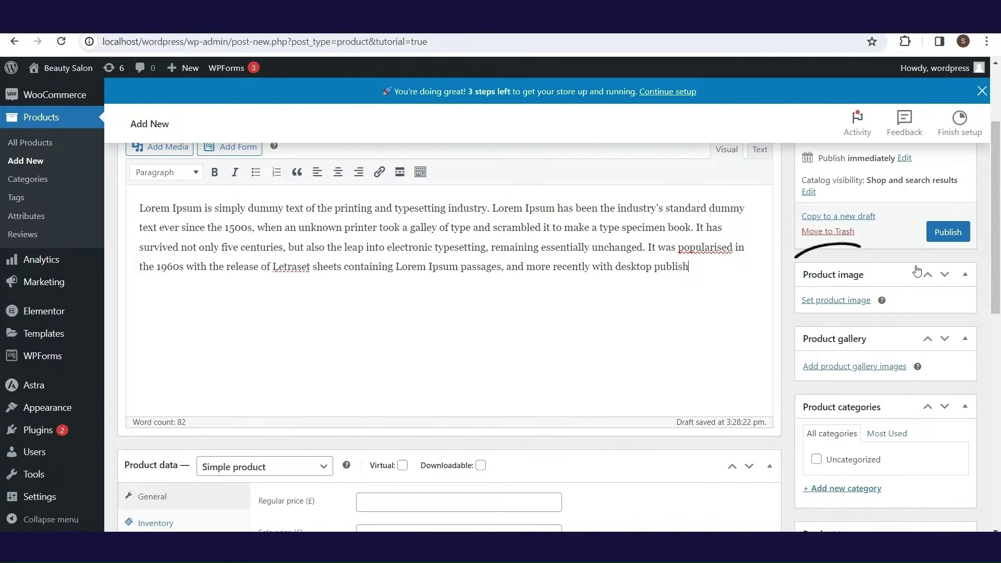
{"action": "mouse_move", "coordinate": [881, 307]}
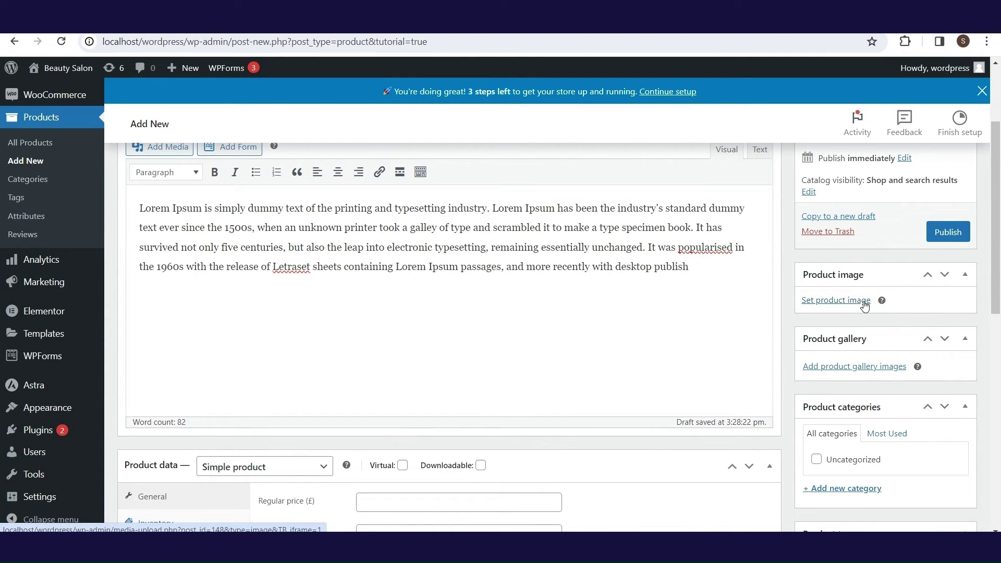
{"action": "left_click", "coordinate": [865, 306]}
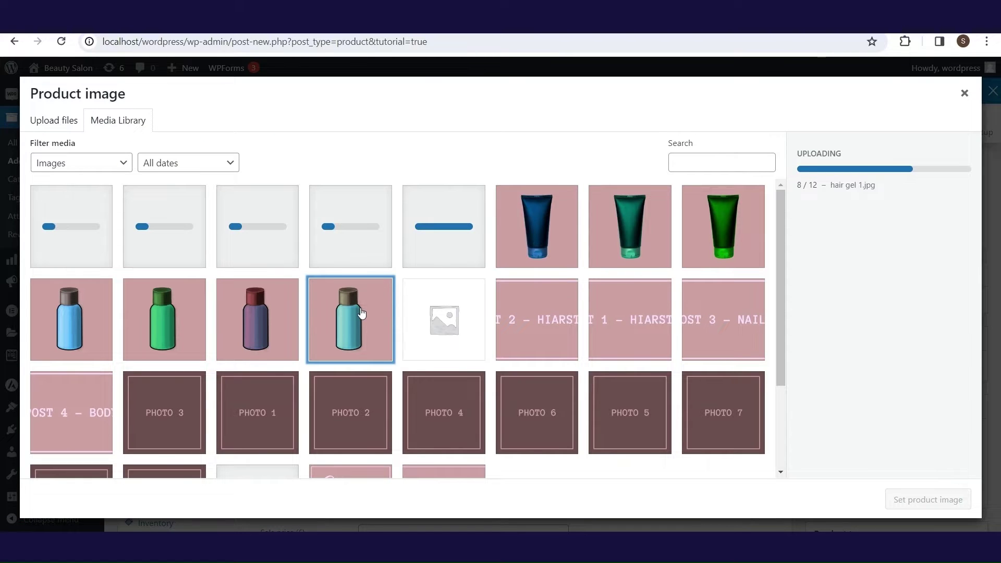
{"action": "left_click", "coordinate": [362, 313]}
{"action": "left_click", "coordinate": [912, 500]}
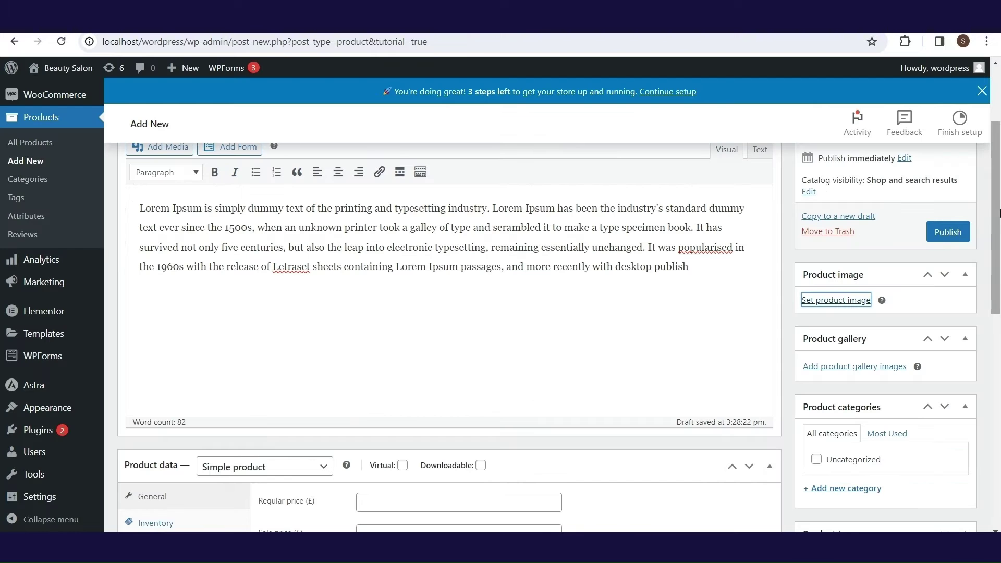
Add a new product category named "Shampoos" without a parent category
{"action": "scroll", "coordinate": [868, 271], "scroll_direction": "down", "scroll_amount": 7}
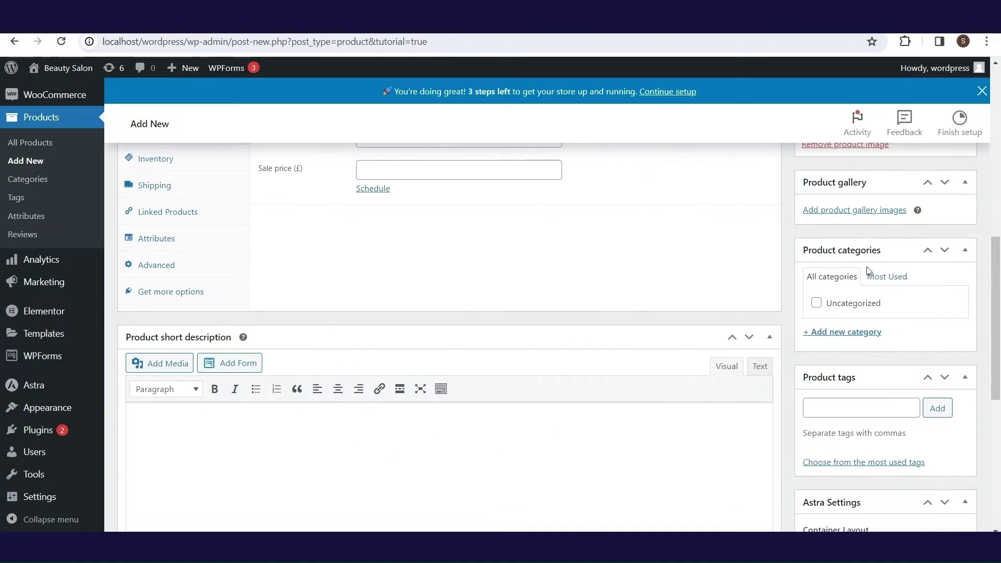
{"action": "left_click", "coordinate": [838, 337]}
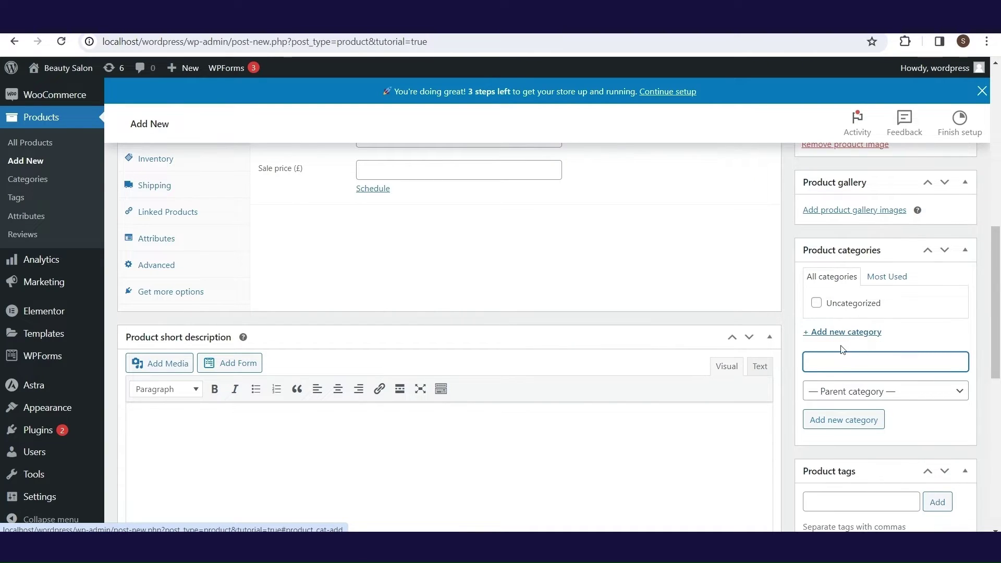
{"action": "type", "text": "Shampoos"}
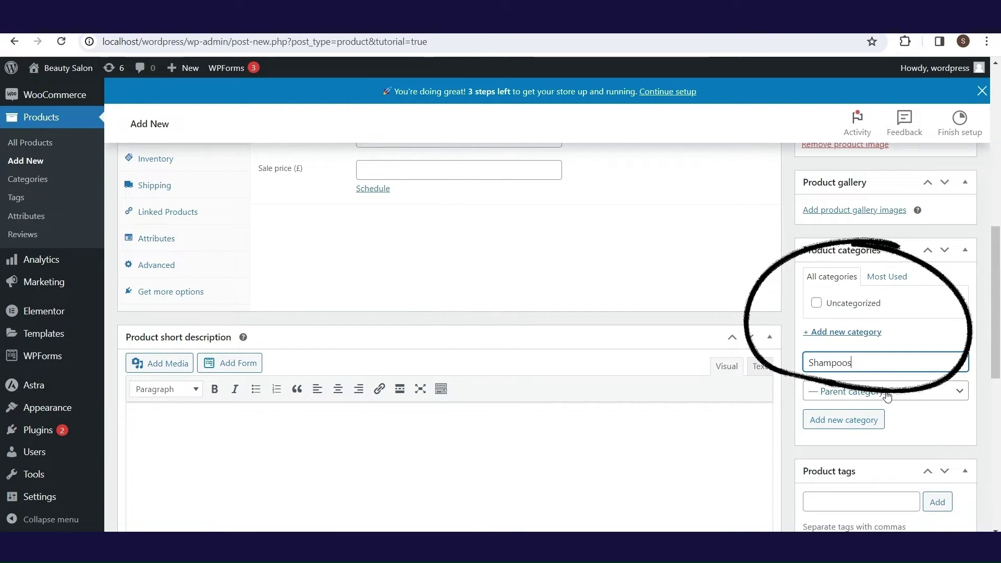
{"action": "left_click", "coordinate": [857, 424]}
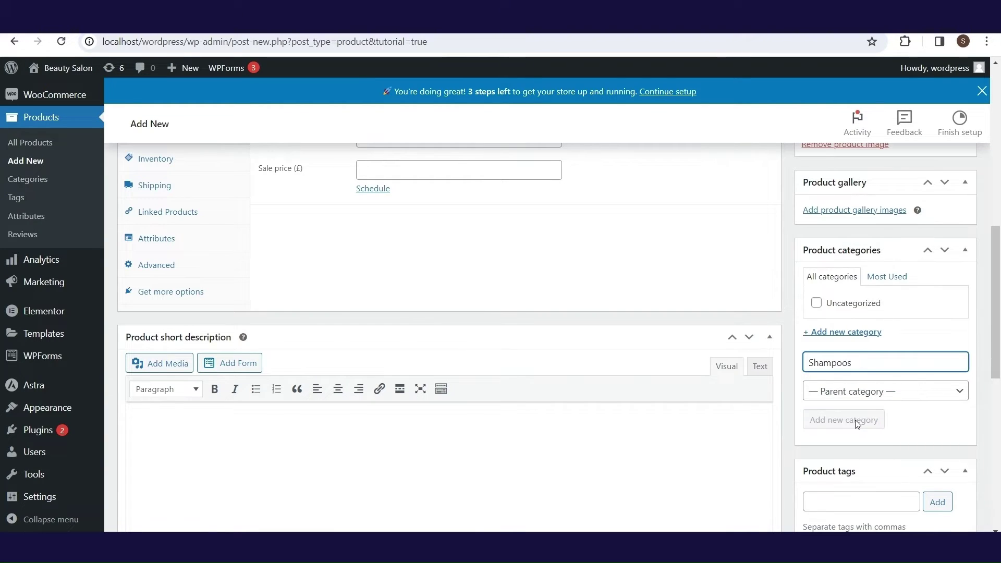
Examine the product's Astra layout and style options for the container and sidebar, leaving them at Customizer Setting
{"action": "left_click_drag", "start_coordinate": [999, 247], "coordinate": [998, 318]}
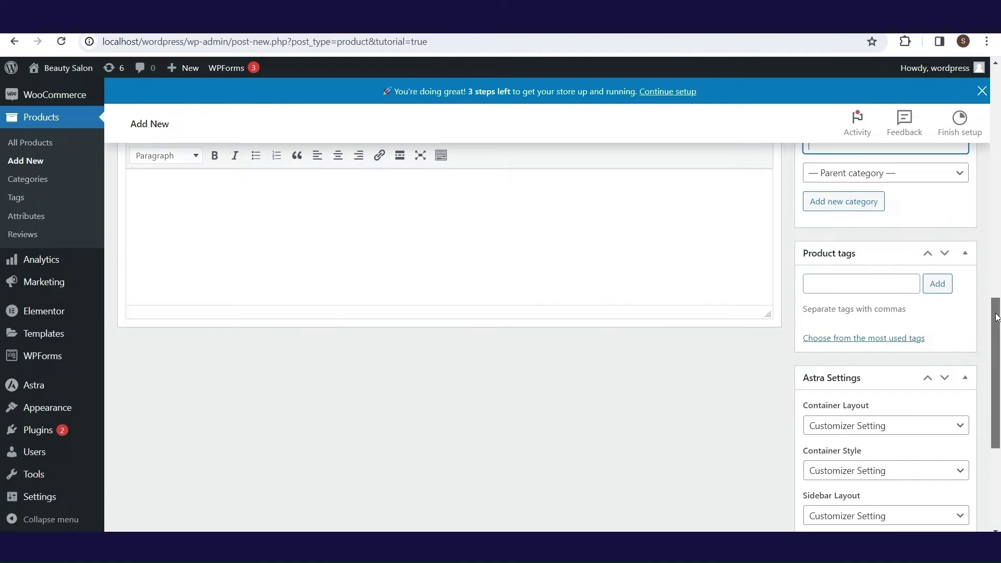
{"action": "left_click_drag", "start_coordinate": [996, 317], "coordinate": [998, 357]}
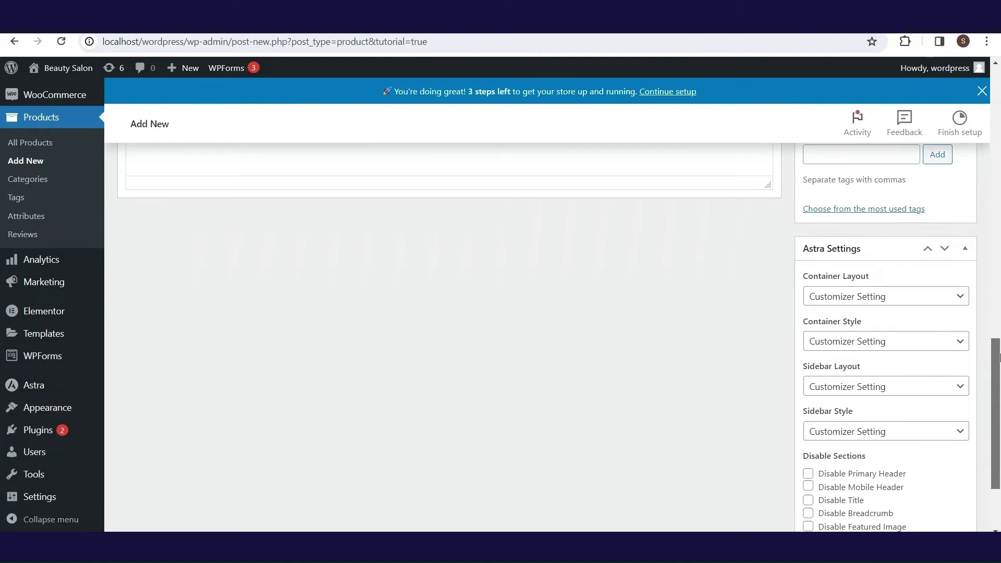
{"action": "left_click", "coordinate": [959, 305]}
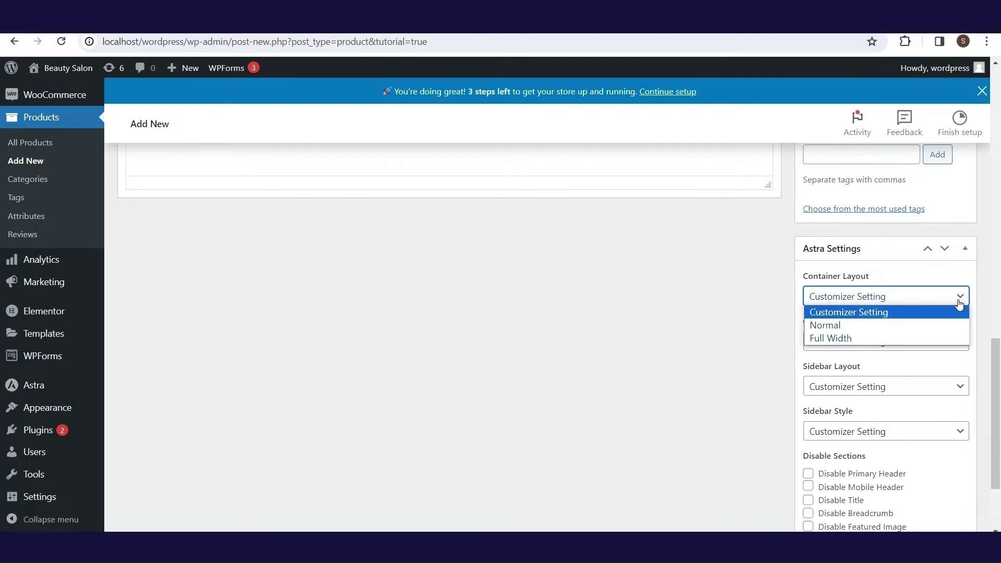
{"action": "left_click", "coordinate": [959, 305]}
{"action": "left_click", "coordinate": [963, 341]}
{"action": "left_click", "coordinate": [963, 342]}
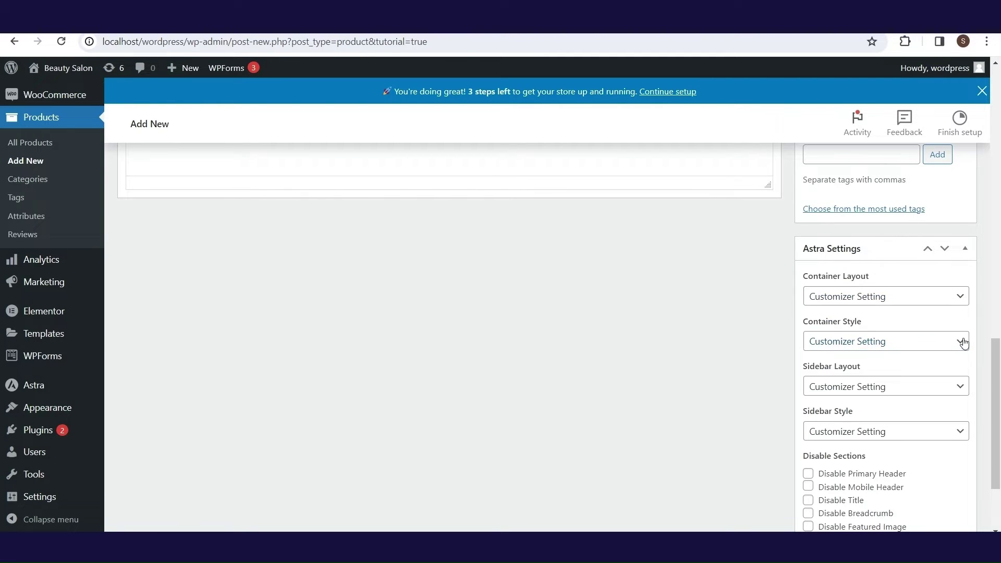
{"action": "left_click", "coordinate": [964, 389]}
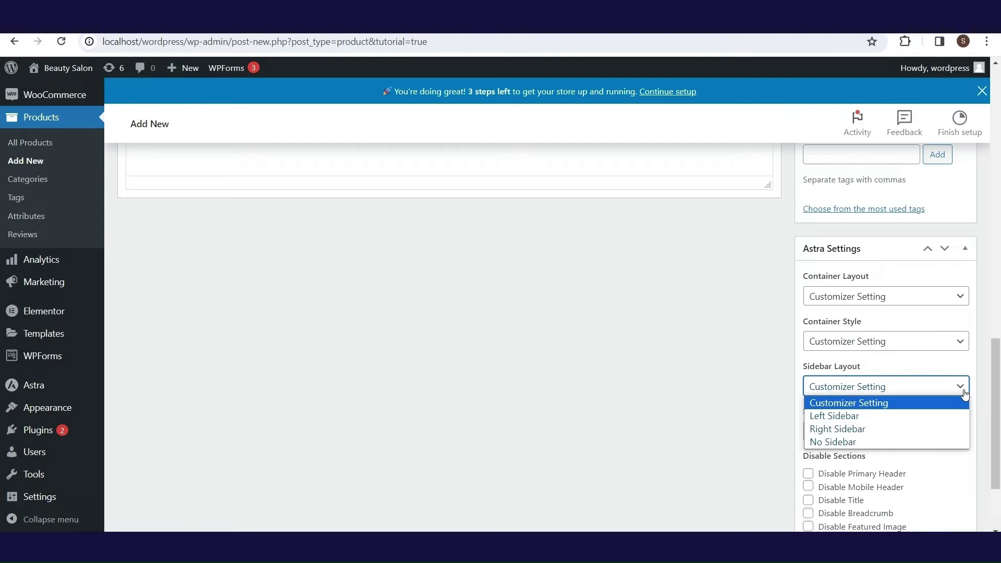
{"action": "left_click", "coordinate": [964, 390]}
{"action": "left_click", "coordinate": [969, 435]}
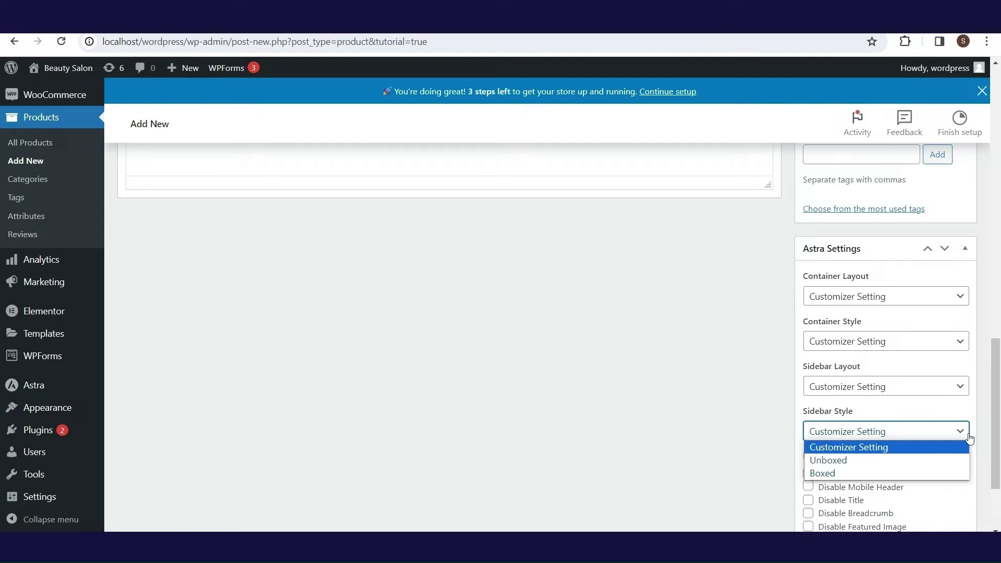
{"action": "left_click", "coordinate": [969, 437]}
Keep Simple product as the product type and set the regular price to £19.99 and the sale price to £14.99
{"action": "left_click_drag", "start_coordinate": [994, 417], "coordinate": [1000, 246]}
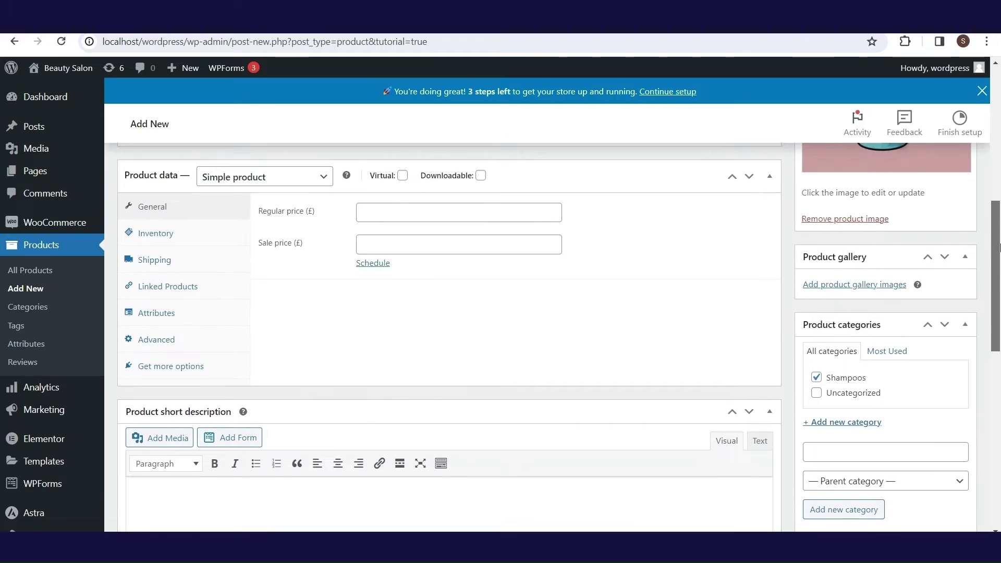
{"action": "left_click_drag", "start_coordinate": [1000, 248], "coordinate": [1000, 249]}
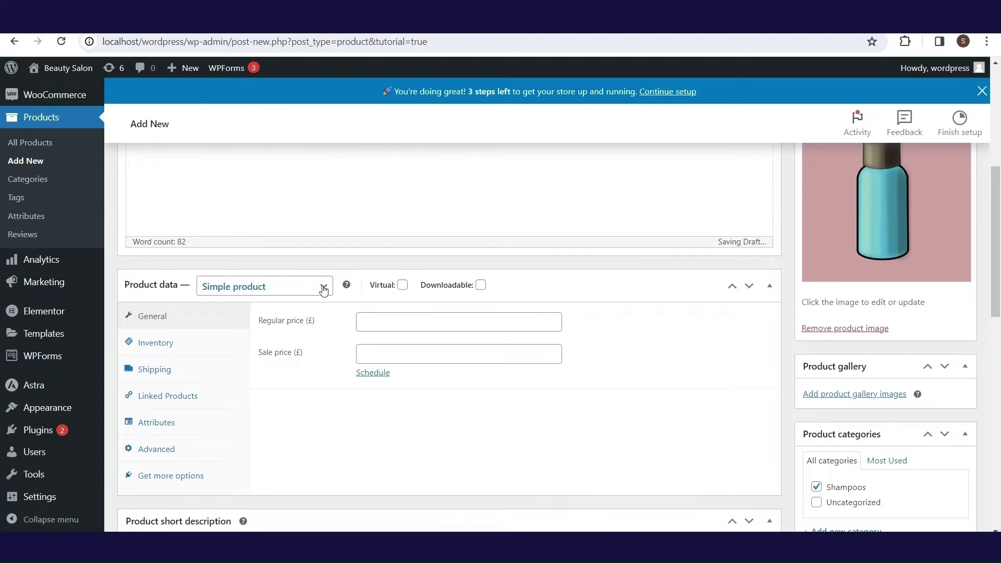
{"action": "left_click", "coordinate": [323, 290]}
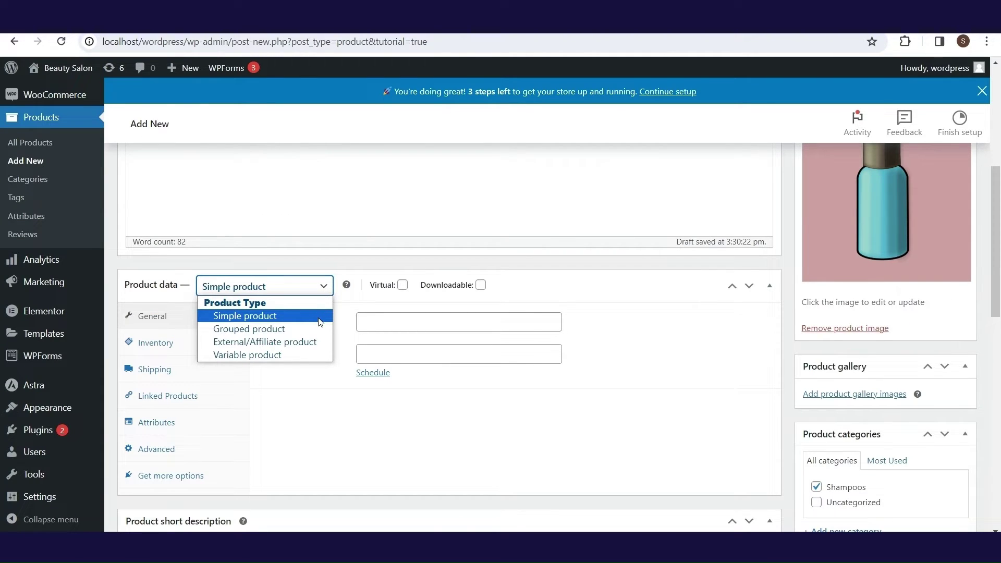
{"action": "left_click", "coordinate": [328, 286]}
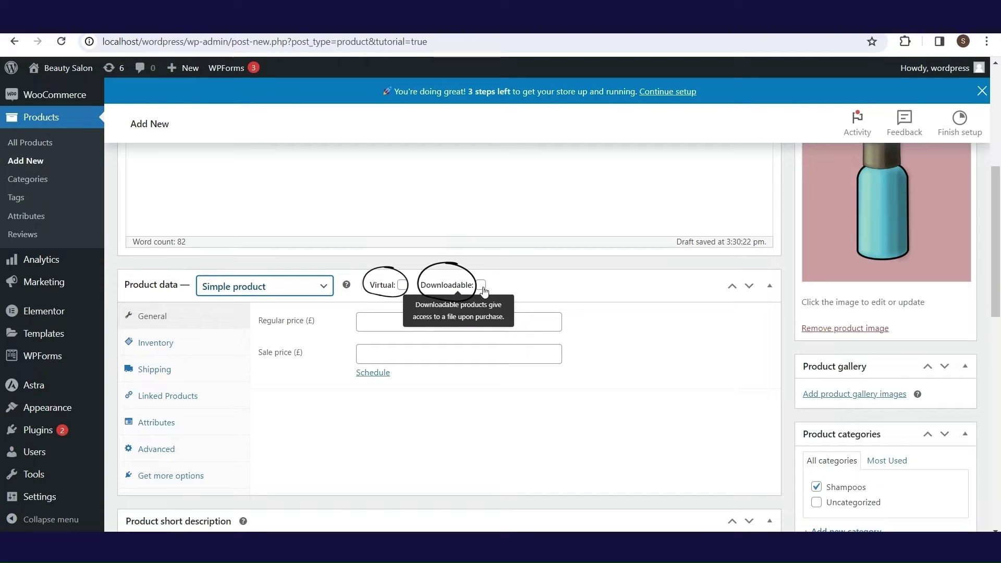
{"action": "left_click", "coordinate": [388, 322]}
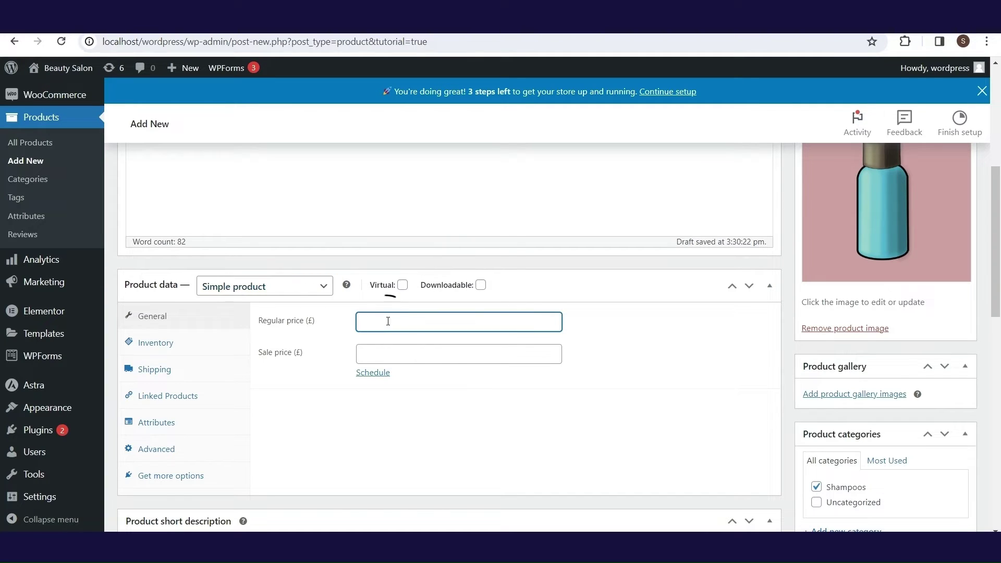
{"action": "type", "text": "19.99"}
{"action": "left_click", "coordinate": [379, 352]}
{"action": "type", "text": "14"}
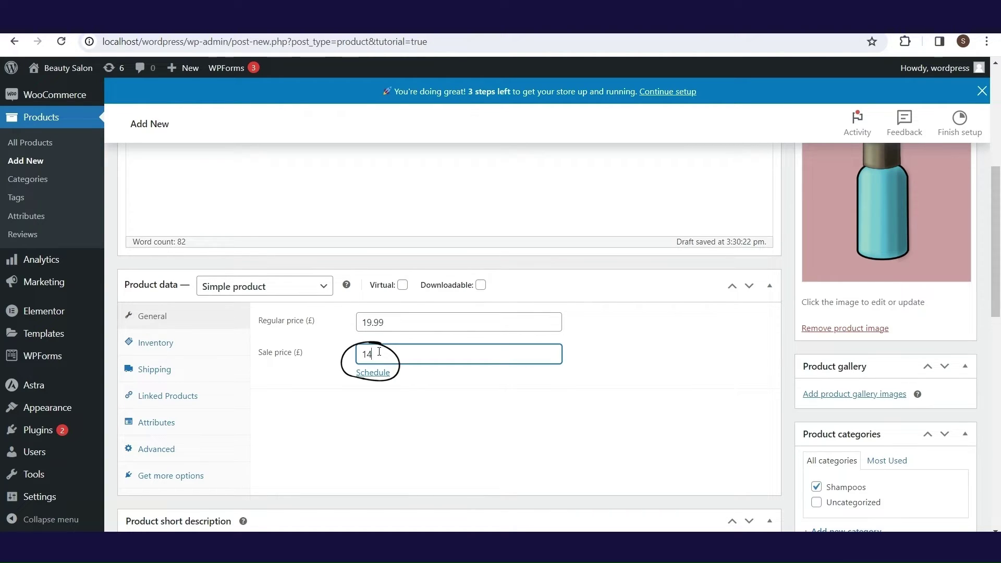
{"action": "type", "text": ".99"}
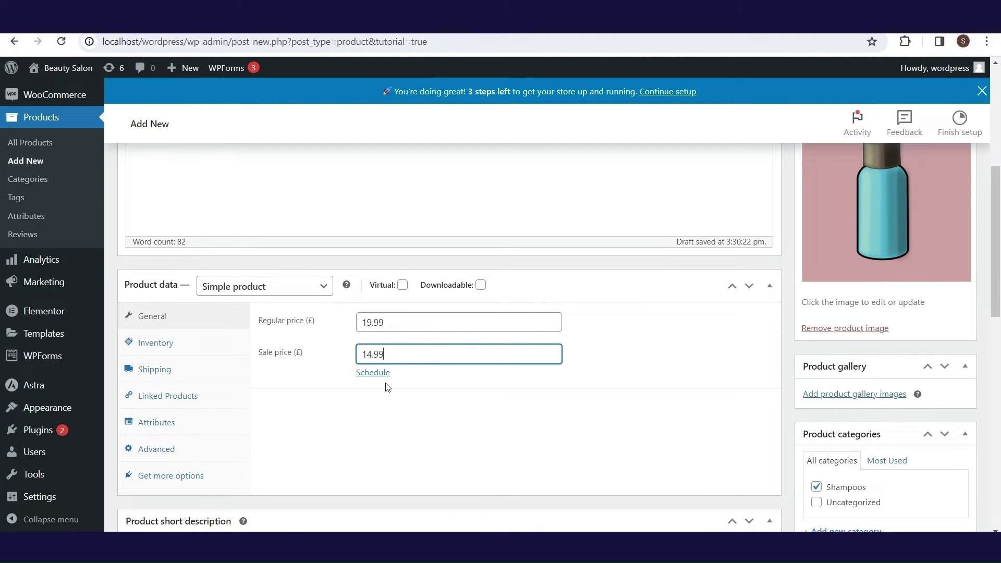
Schedule the sale price to run from 2023-11-15 to 2023-11-30
{"action": "left_click", "coordinate": [385, 376]}
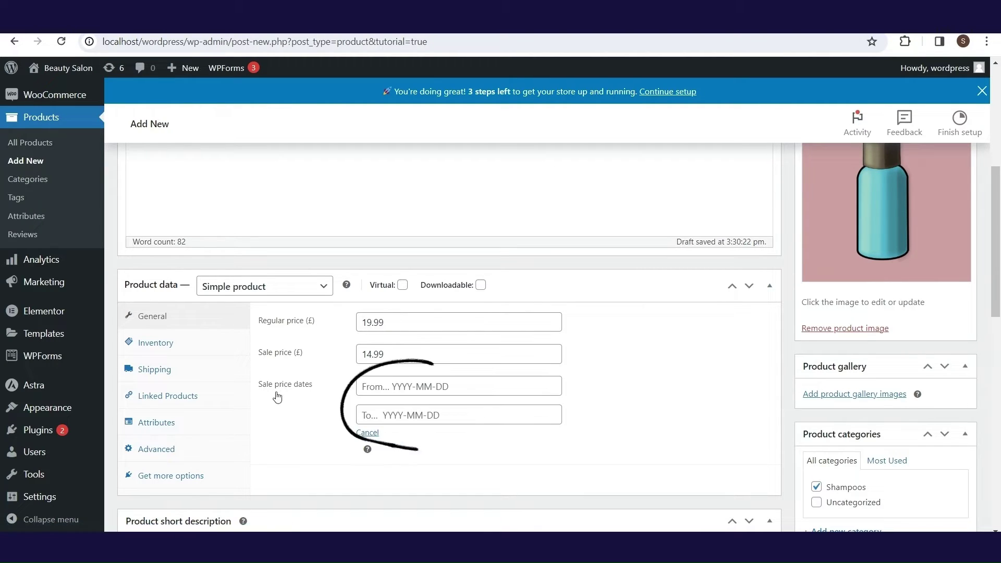
{"action": "left_click", "coordinate": [385, 392]}
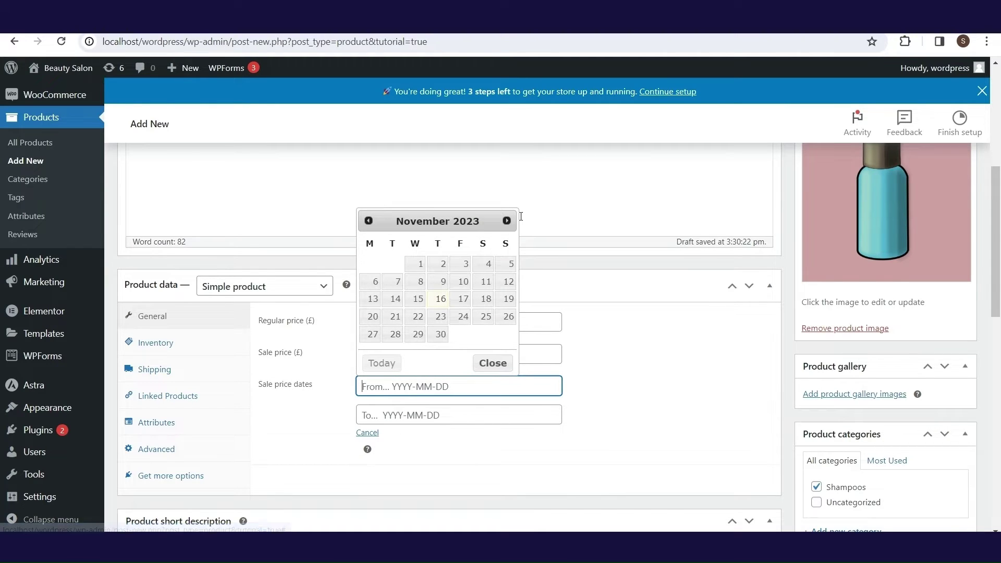
{"action": "left_click", "coordinate": [419, 302]}
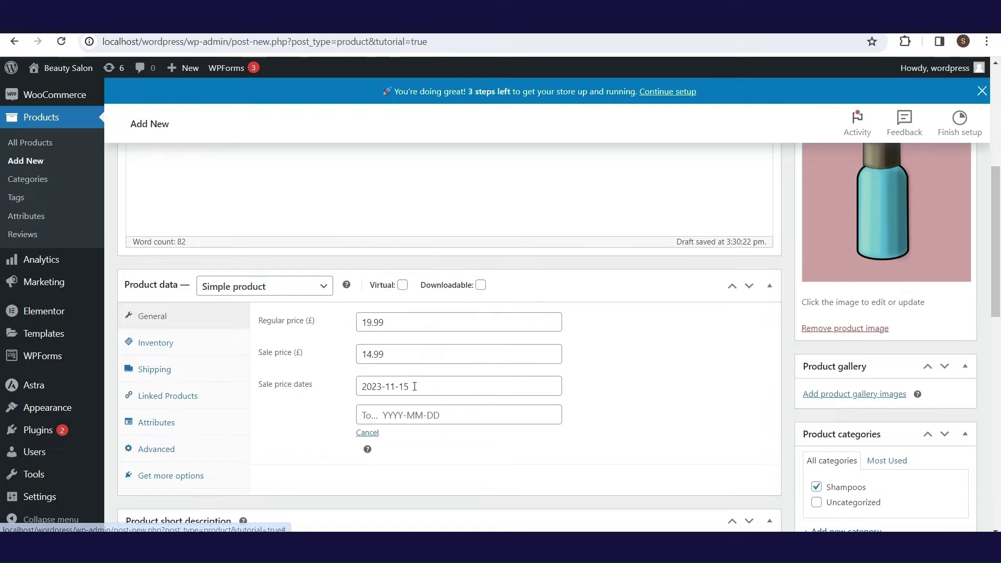
{"action": "left_click", "coordinate": [417, 417]}
{"action": "left_click", "coordinate": [441, 362]}
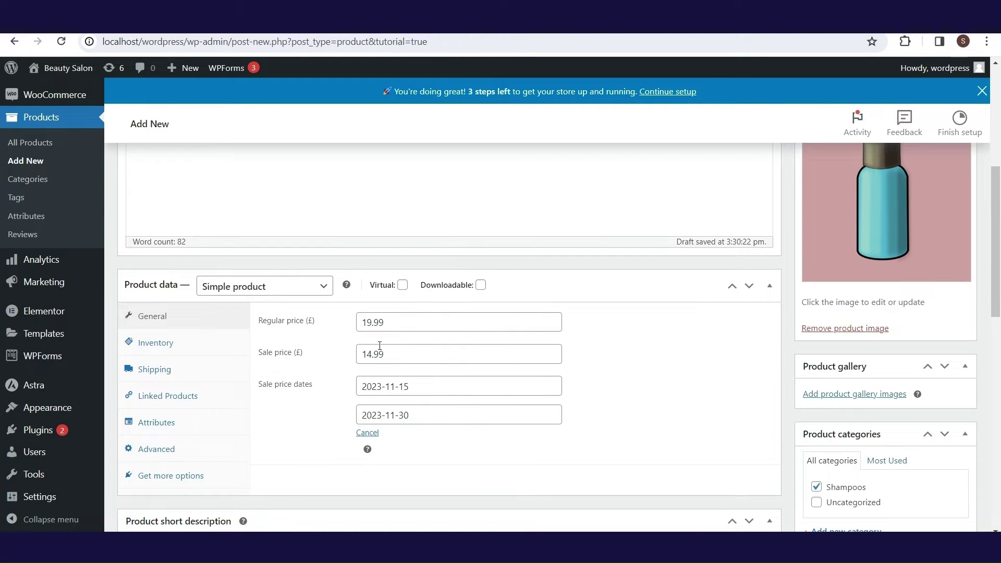
Set the product's SKU to 123 in the inventory settings
{"action": "left_click", "coordinate": [166, 348]}
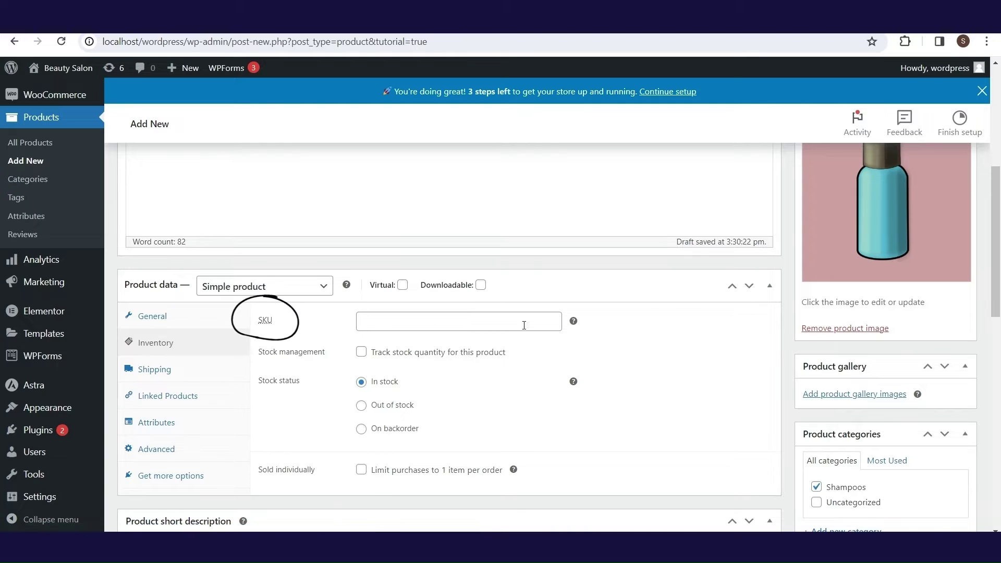
{"action": "mouse_move", "coordinate": [574, 323]}
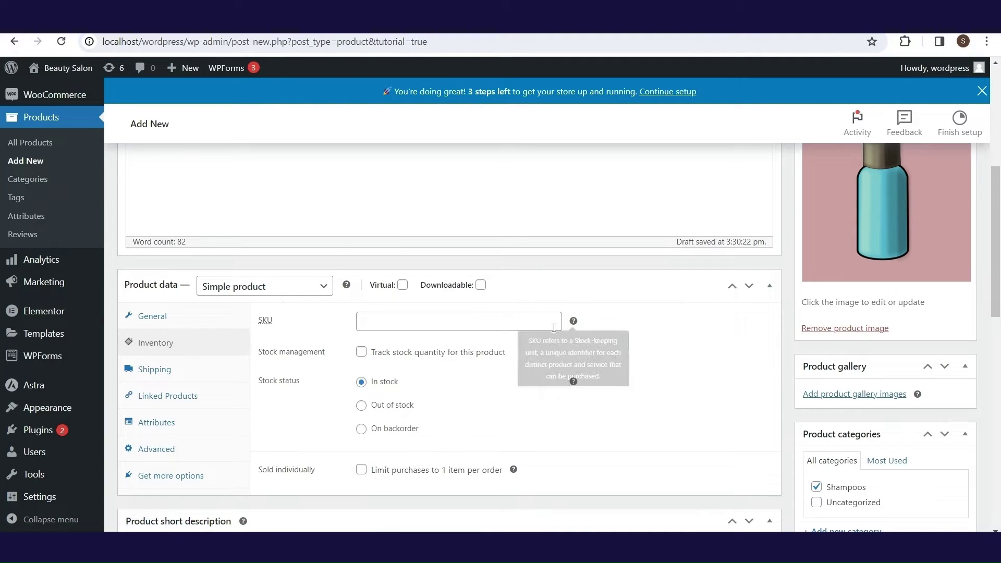
{"action": "left_click", "coordinate": [472, 324]}
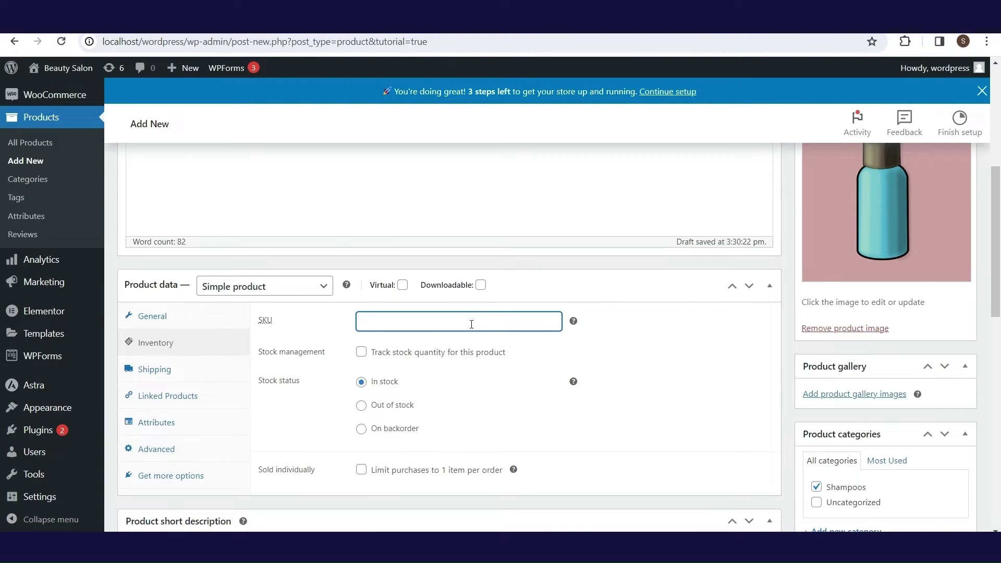
{"action": "type", "text": "123"}
{"action": "left_click", "coordinate": [651, 368]}
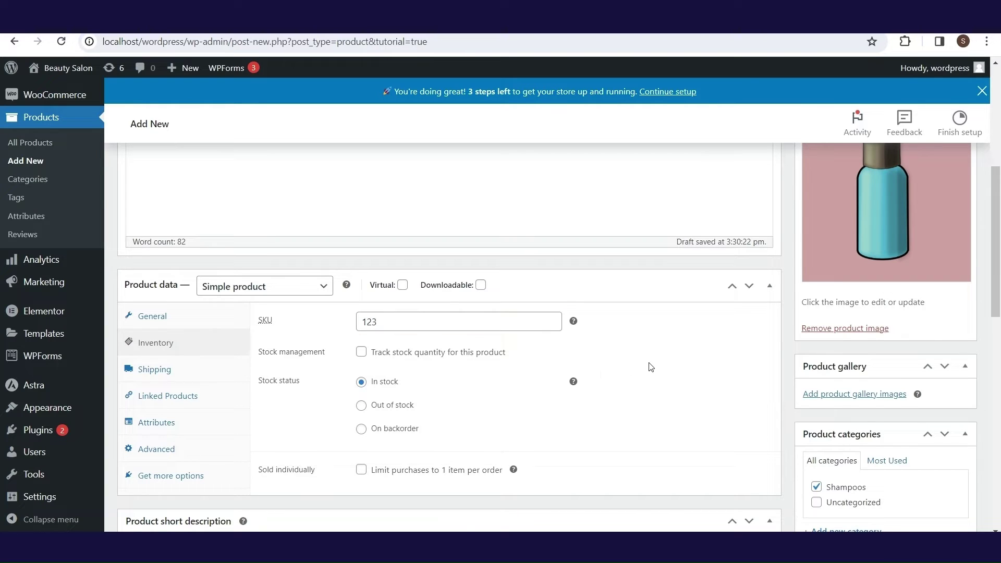
Enable stock quantity tracking for the product and set the quantity to 10
{"action": "left_click", "coordinate": [362, 355]}
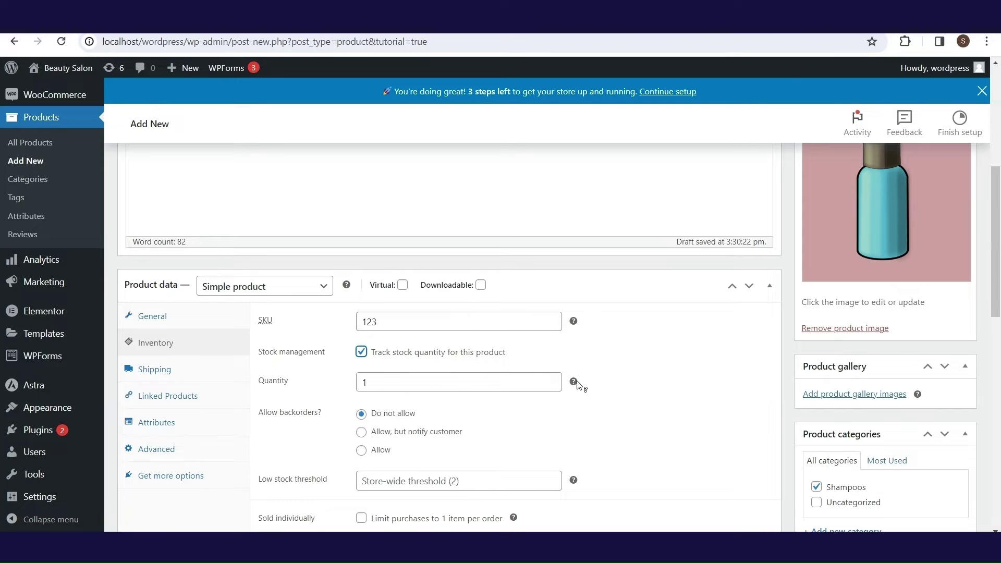
{"action": "left_click", "coordinate": [377, 384]}
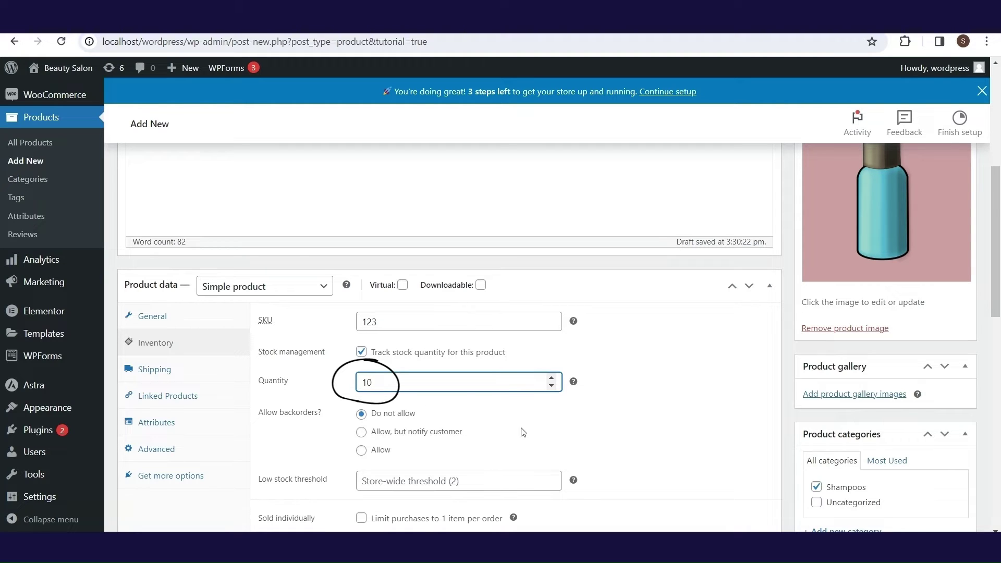
{"action": "left_click", "coordinate": [651, 406]}
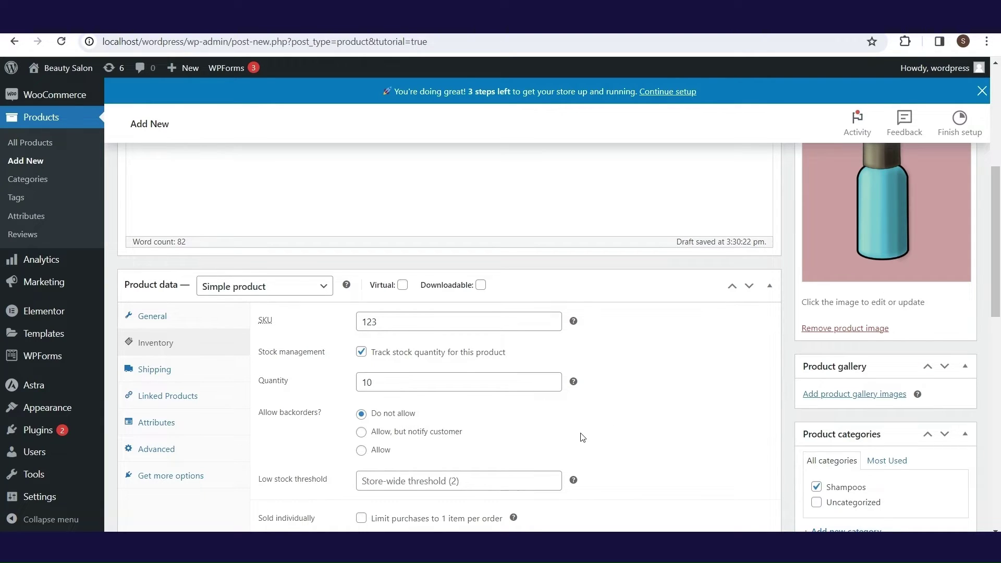
Set the product's low stock threshold to 2
{"action": "left_click_drag", "start_coordinate": [1000, 244], "coordinate": [1000, 266]}
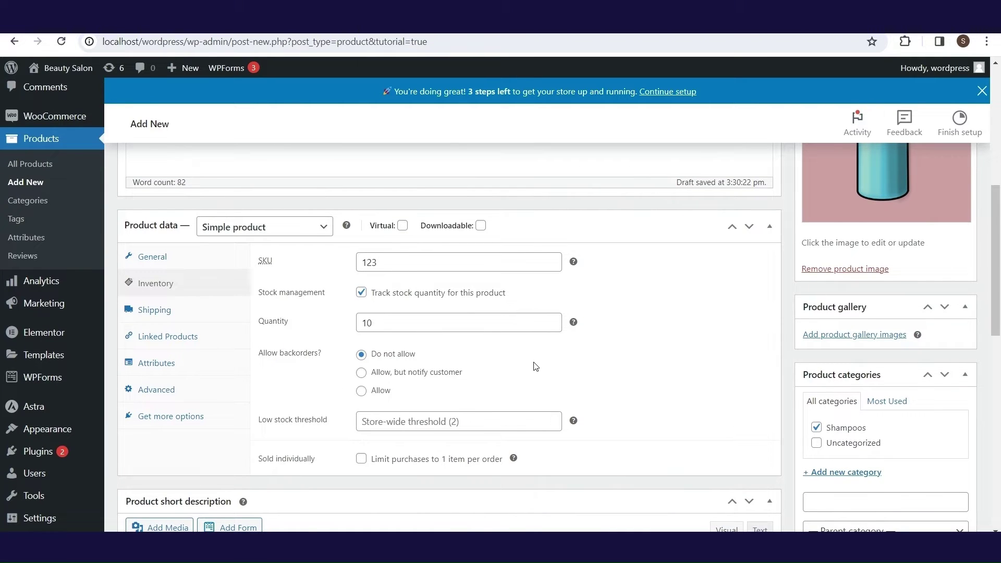
{"action": "left_click", "coordinate": [550, 418]}
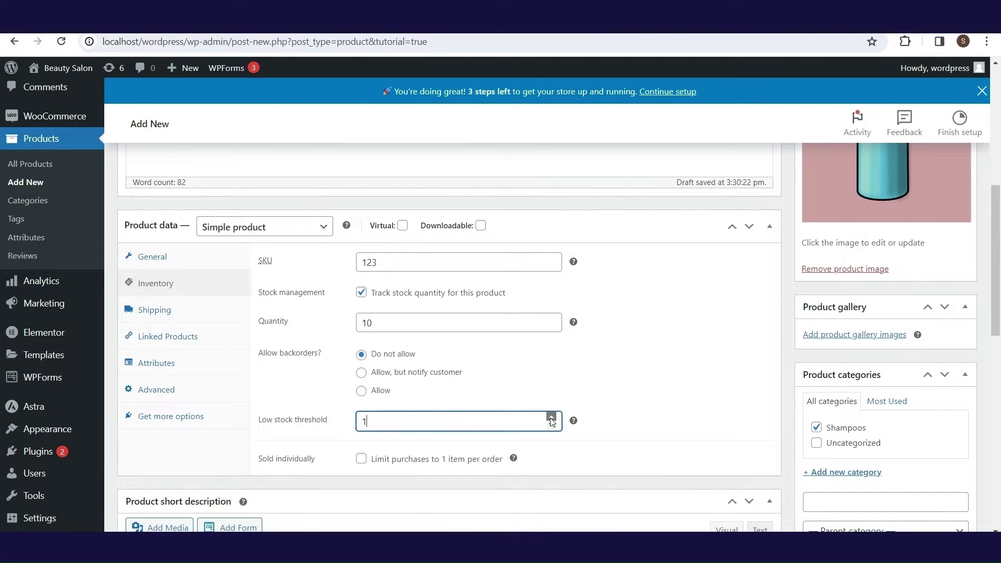
{"action": "double_click", "coordinate": [553, 426]}
{"action": "left_click", "coordinate": [552, 417]}
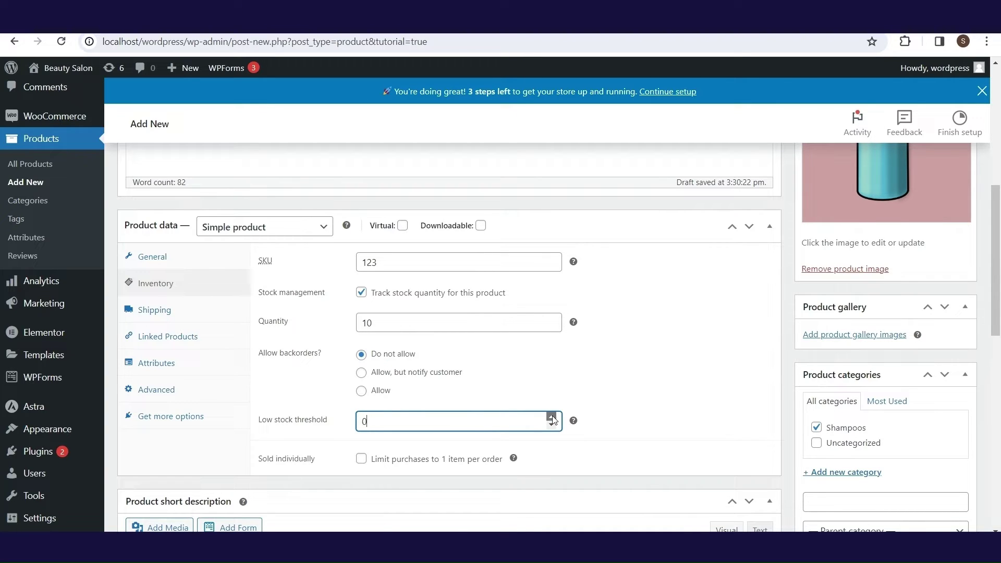
{"action": "left_click", "coordinate": [624, 398]}
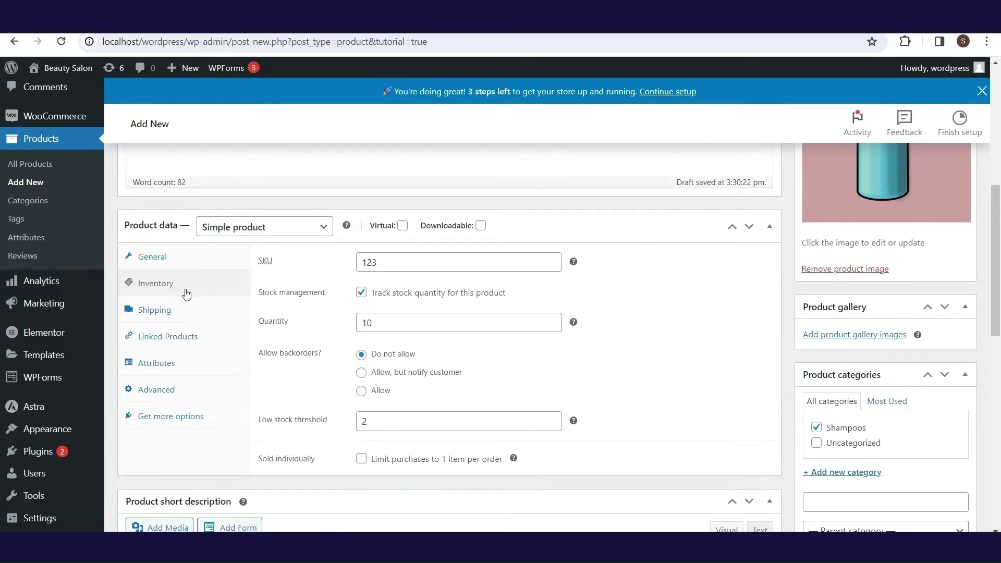
Set the shipping weight to 0.1 kg and the dimensions to 20 × 10 × 5 cm, keeping No shipping class
{"action": "left_click", "coordinate": [195, 319]}
{"action": "left_click", "coordinate": [426, 261]}
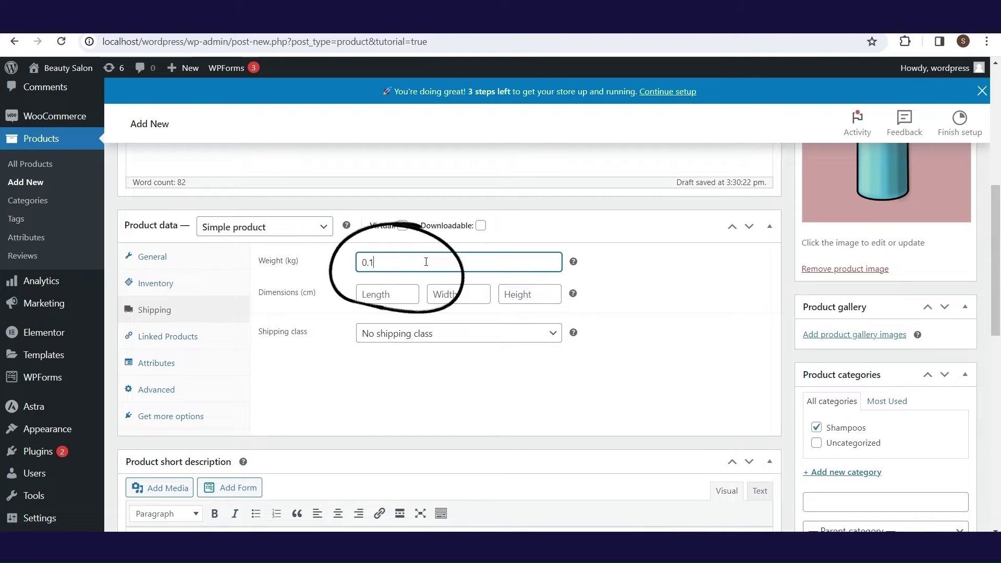
{"action": "left_click", "coordinate": [380, 294]}
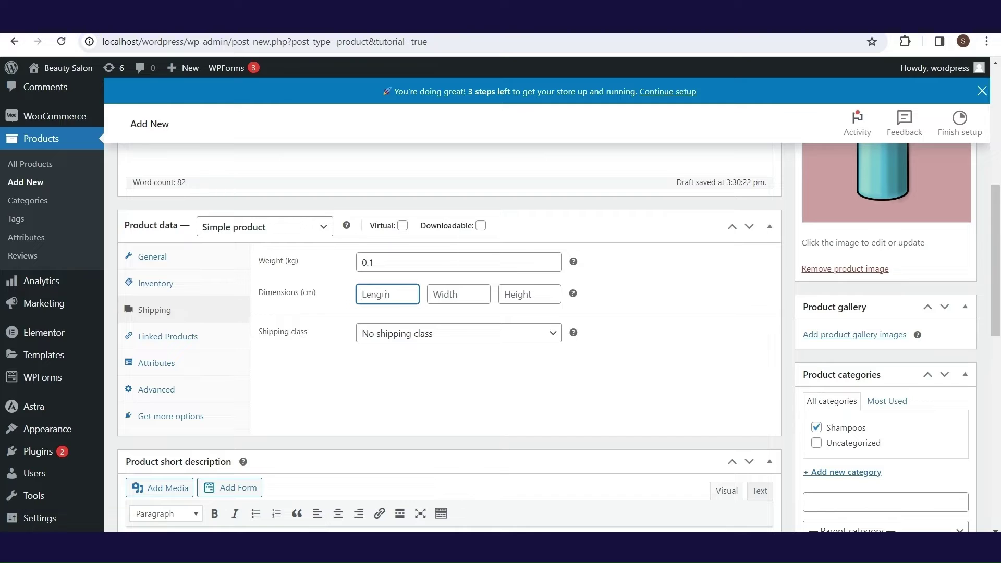
{"action": "type", "text": "20"}
{"action": "left_click", "coordinate": [466, 294]}
{"action": "type", "text": "10"}
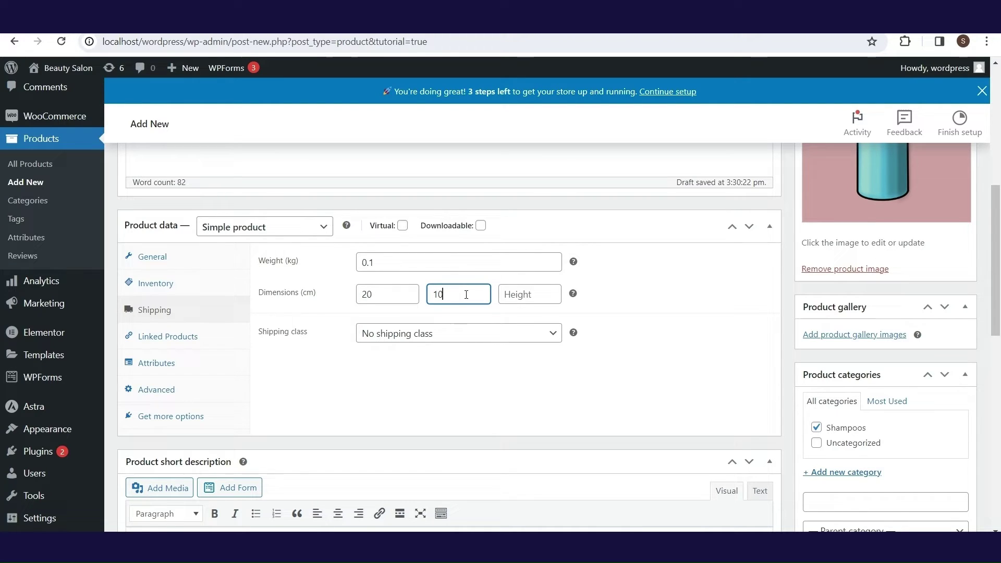
{"action": "left_click", "coordinate": [515, 292]}
{"action": "type", "text": "5"}
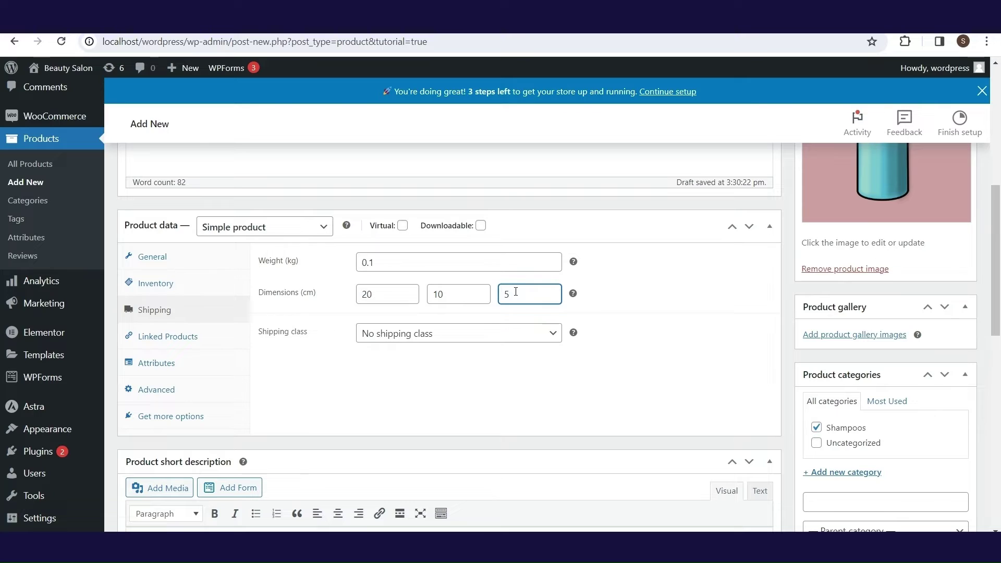
{"action": "left_click", "coordinate": [447, 343]}
{"action": "left_click", "coordinate": [449, 340]}
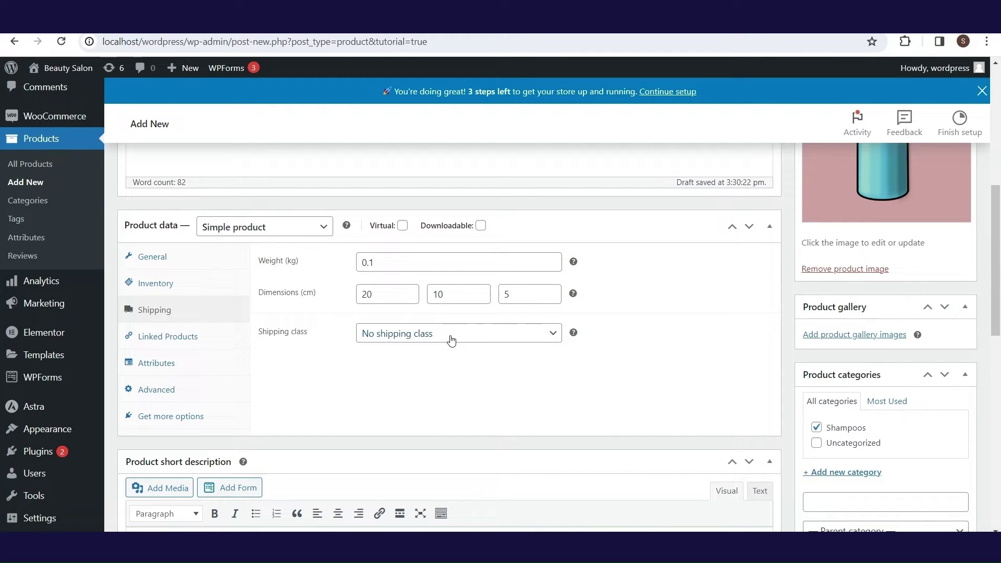
{"action": "left_click", "coordinate": [325, 348]}
{"action": "mouse_move", "coordinate": [574, 333]}
Examine the product's linked products, attributes, advanced settings and recommended extensions, then return to the general pricing data
{"action": "left_click", "coordinate": [194, 341]}
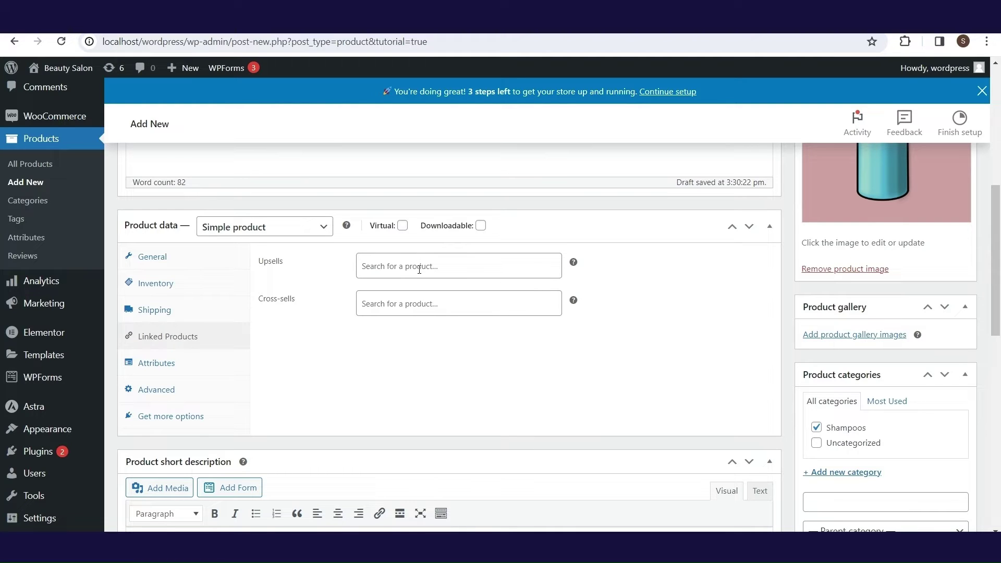
{"action": "mouse_move", "coordinate": [572, 269]}
{"action": "mouse_move", "coordinate": [574, 302]}
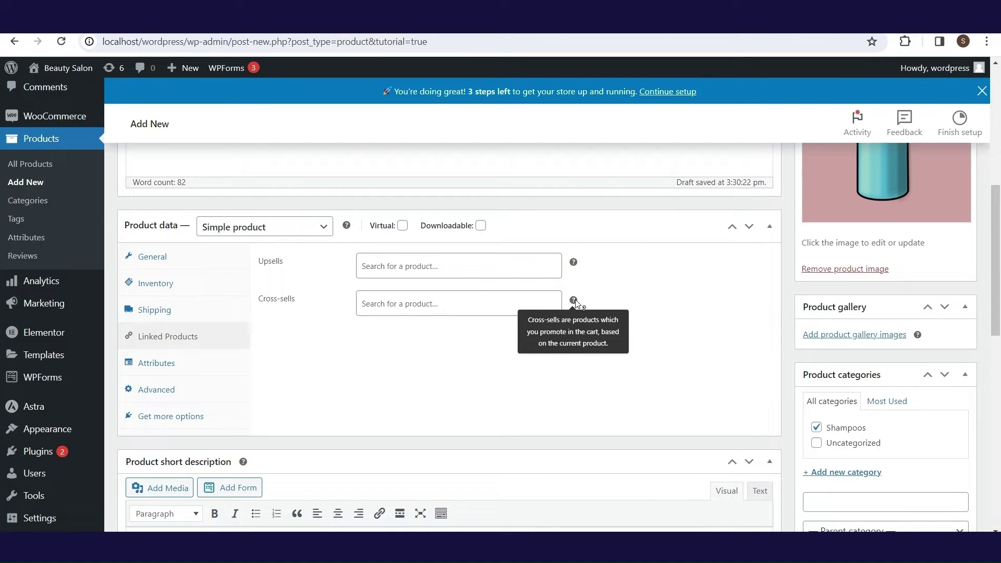
{"action": "left_click", "coordinate": [211, 369]}
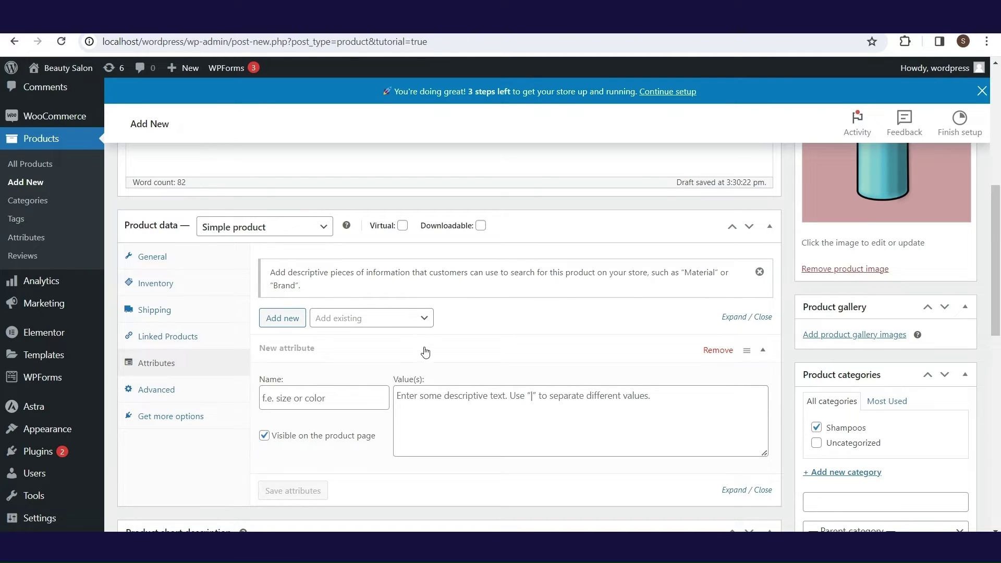
{"action": "left_click", "coordinate": [175, 391]}
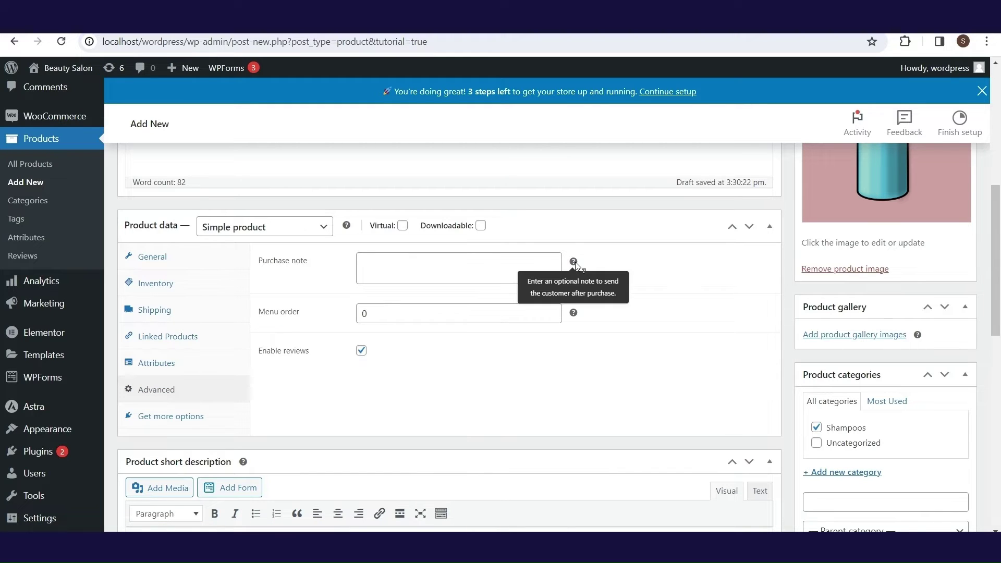
{"action": "mouse_move", "coordinate": [580, 317]}
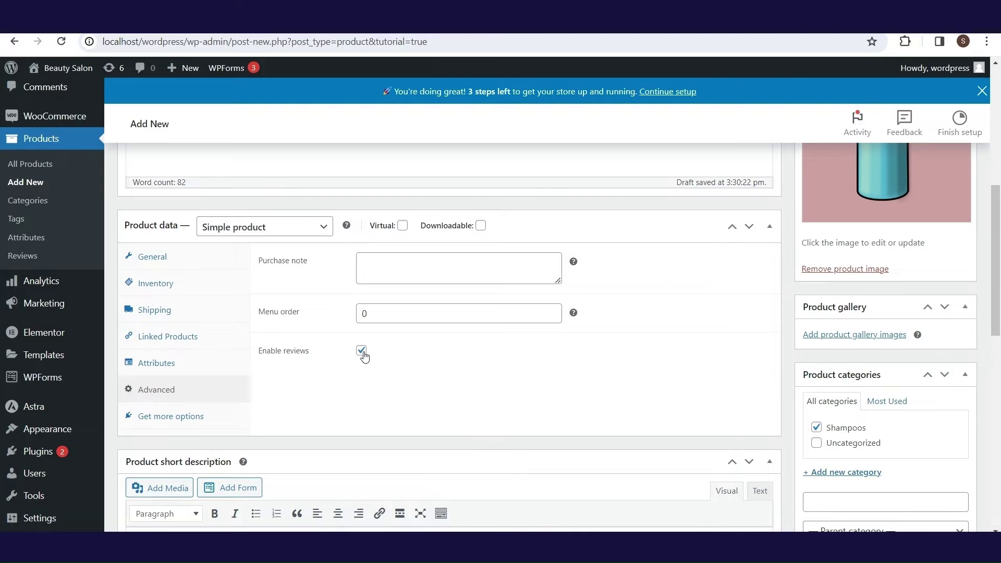
{"action": "left_click", "coordinate": [196, 420]}
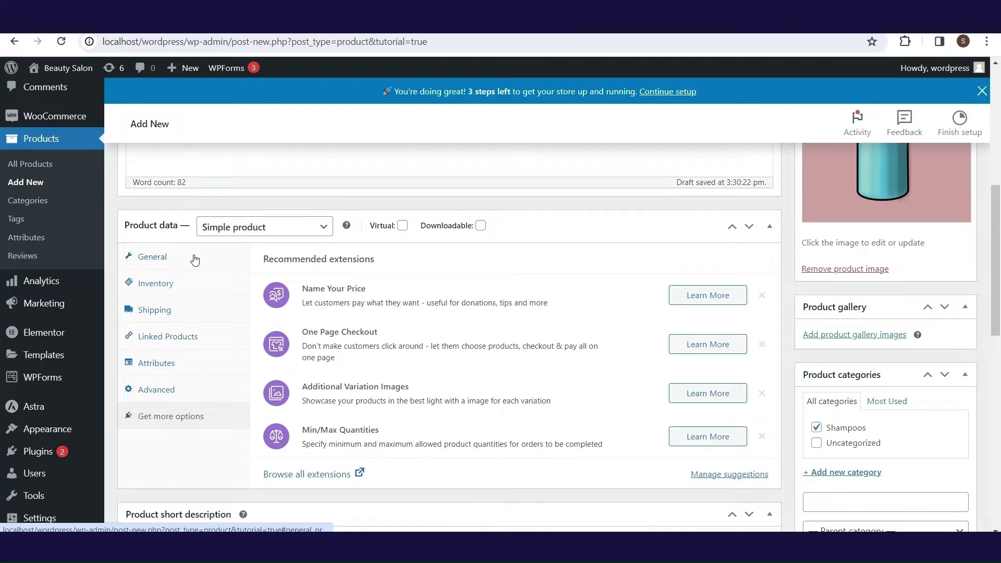
{"action": "left_click", "coordinate": [152, 257]}
Publish the Shampoo 1 product
{"action": "scroll", "coordinate": [999, 252], "scroll_direction": "up", "scroll_amount": 1}
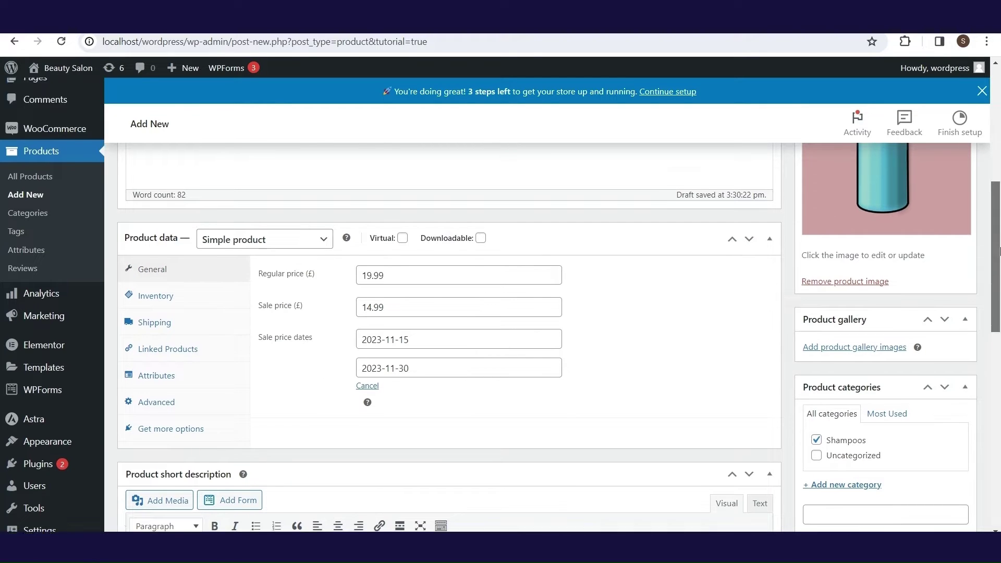
{"action": "left_click_drag", "start_coordinate": [999, 252], "coordinate": [1000, 152]}
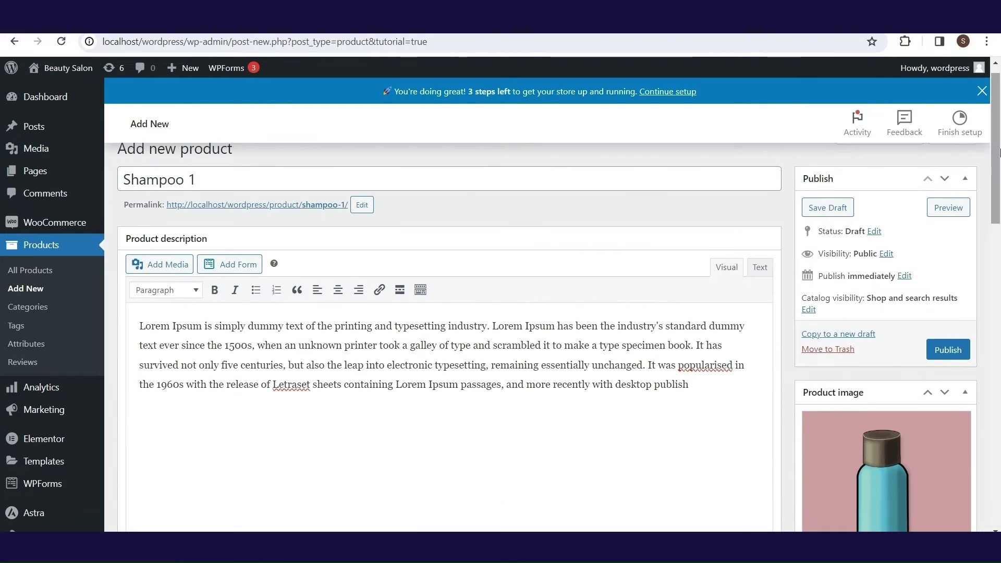
{"action": "left_click", "coordinate": [952, 359]}
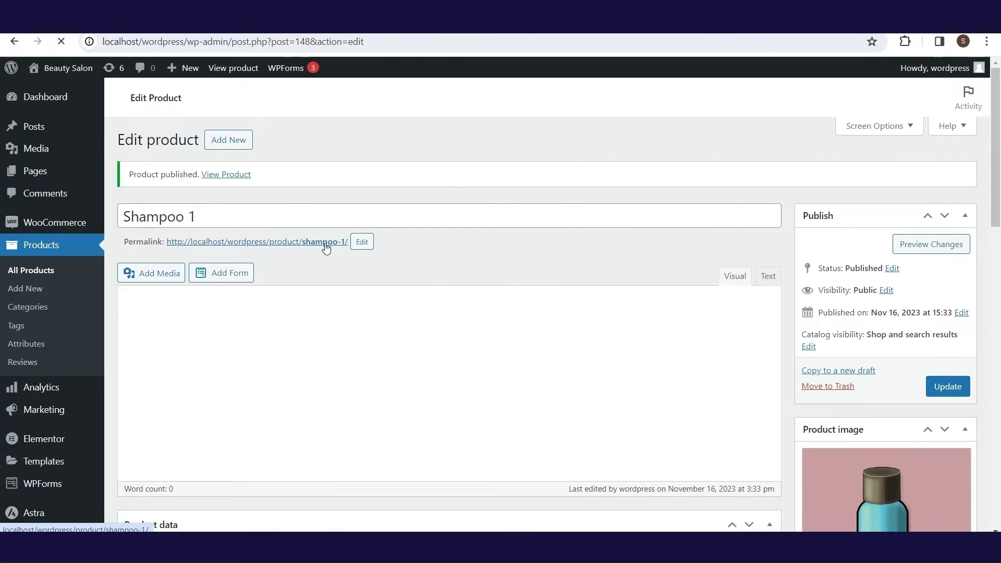
View the live Shampoo 1 product page and check its description, additional information, reviews and pricing
{"action": "left_click", "coordinate": [326, 247]}
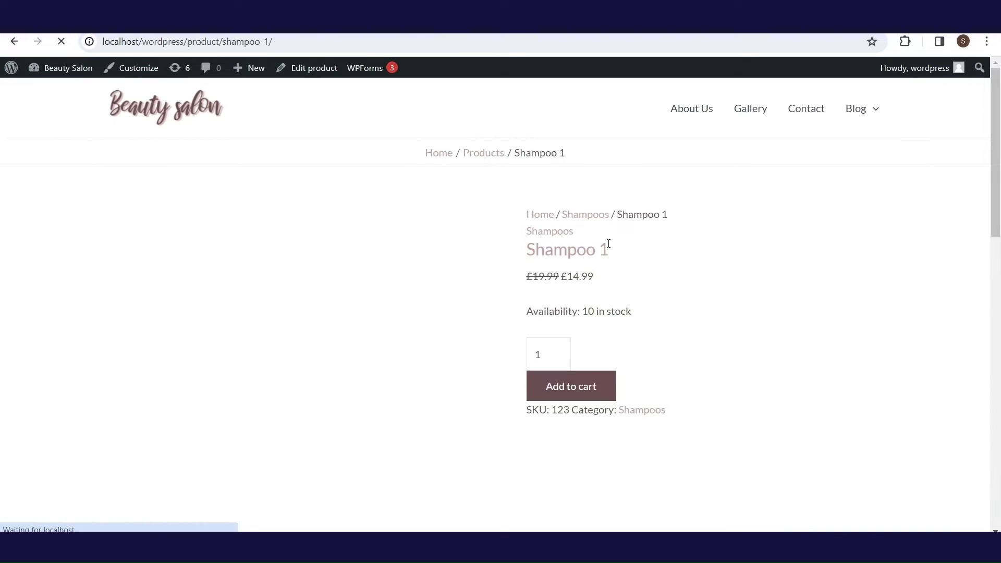
{"action": "left_click_drag", "start_coordinate": [998, 137], "coordinate": [999, 334]}
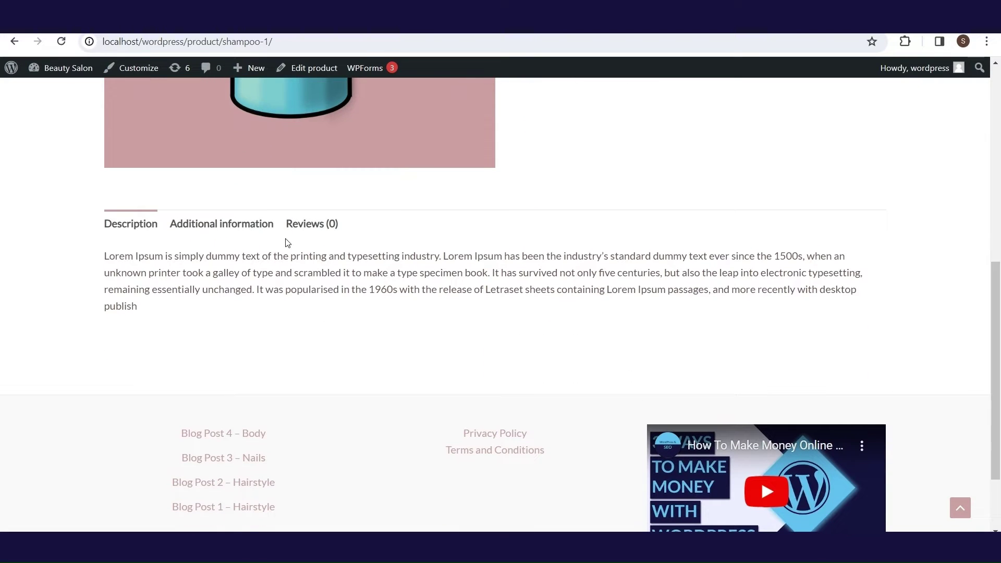
{"action": "left_click", "coordinate": [250, 225]}
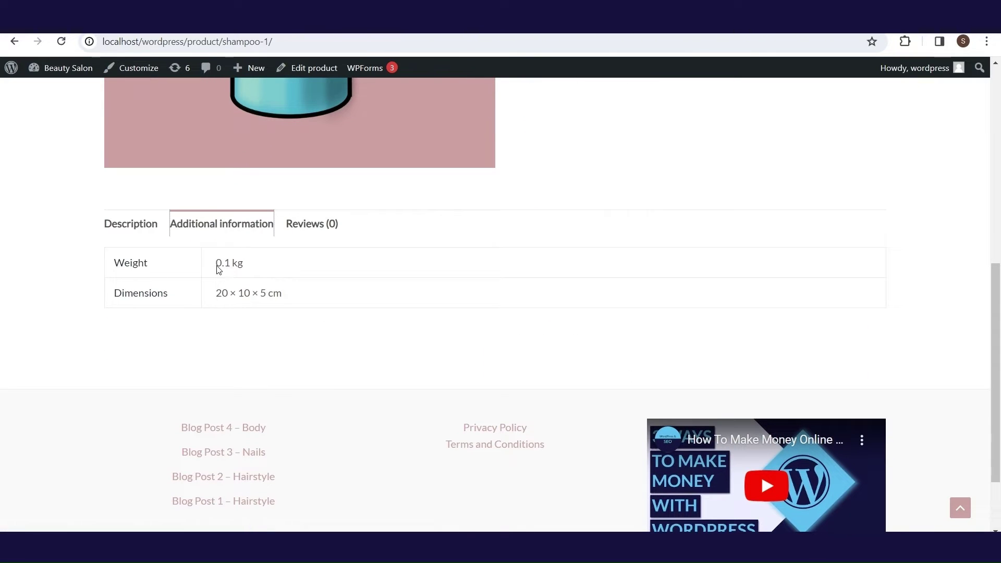
{"action": "left_click", "coordinate": [311, 226]}
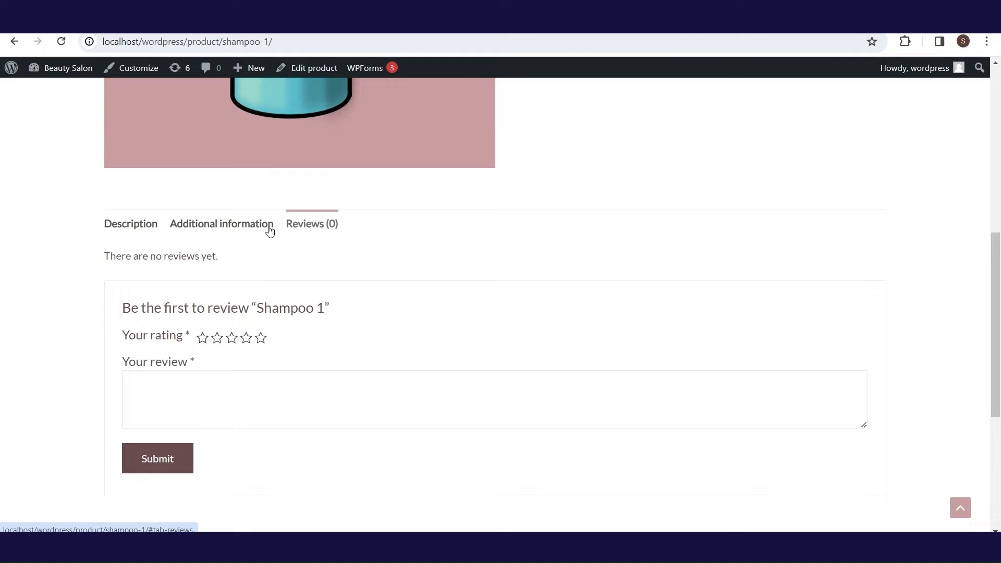
{"action": "left_click", "coordinate": [153, 230]}
{"action": "scroll", "coordinate": [527, 242], "scroll_direction": "up", "scroll_amount": 5}
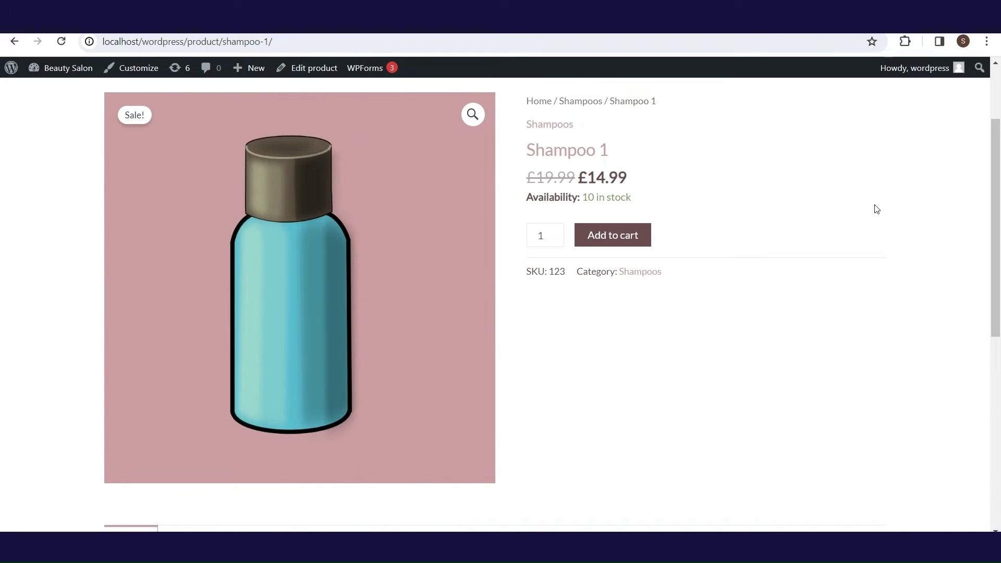
{"action": "left_click_drag", "start_coordinate": [999, 211], "coordinate": [1000, 181]}
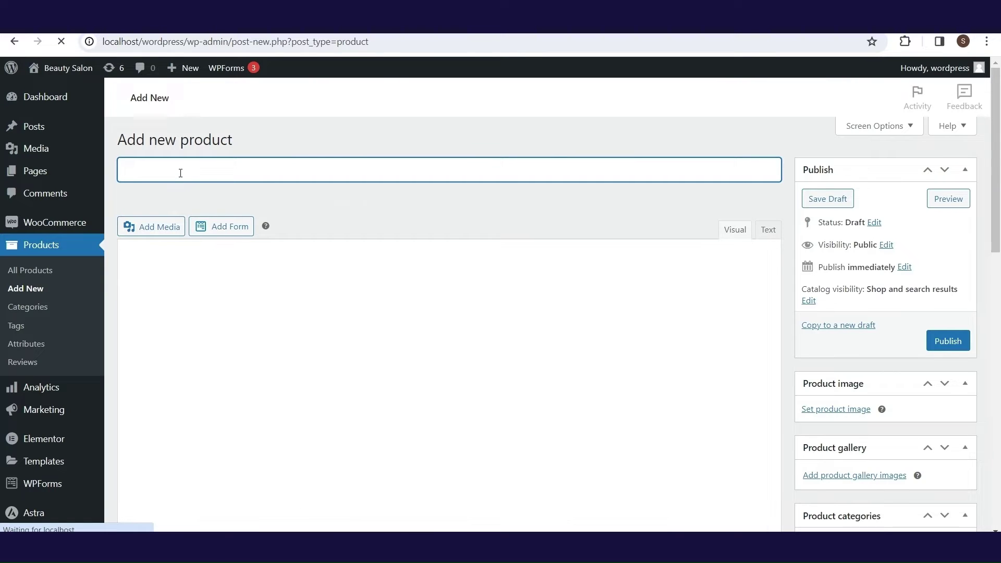
Name the new product Shampoo 2 and review the list of all published products
{"action": "type", "text": "Sham"}
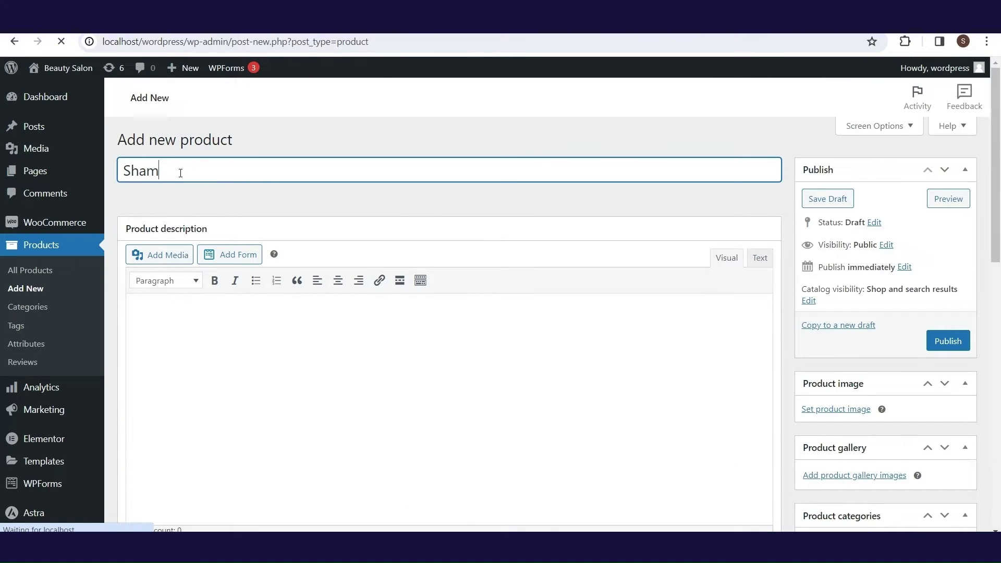
{"action": "type", "text": "poo 2"}
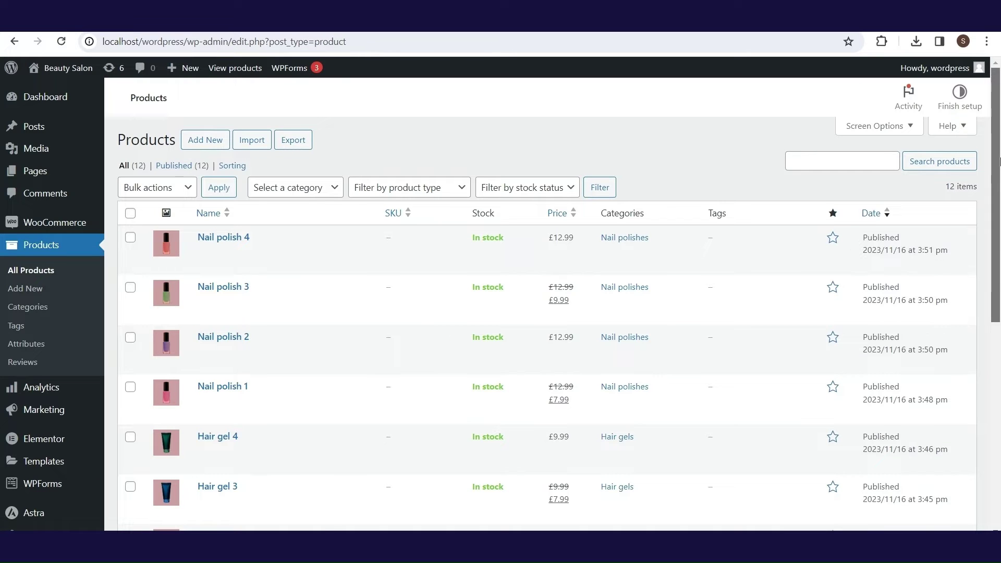
{"action": "mouse_move", "coordinate": [1000, 162]}
{"action": "left_mouse_down"}
{"action": "mouse_move", "coordinate": [1000, 376]}
{"action": "mouse_move", "coordinate": [993, 168]}
{"action": "left_mouse_up"}
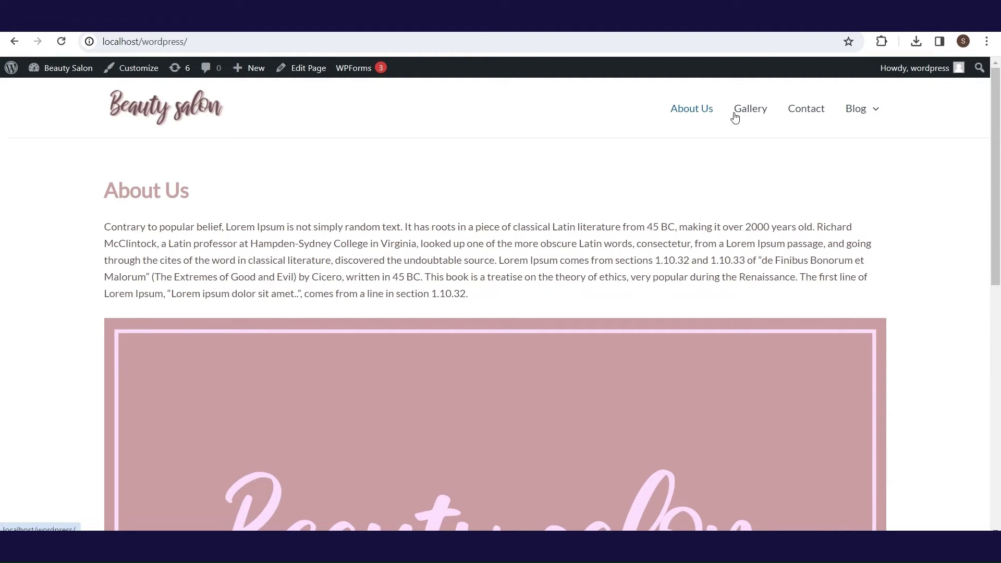
View the live site's navigation menu, then open the shop page at localhost/wordpress/shop and review its products
{"action": "mouse_move", "coordinate": [869, 121]}
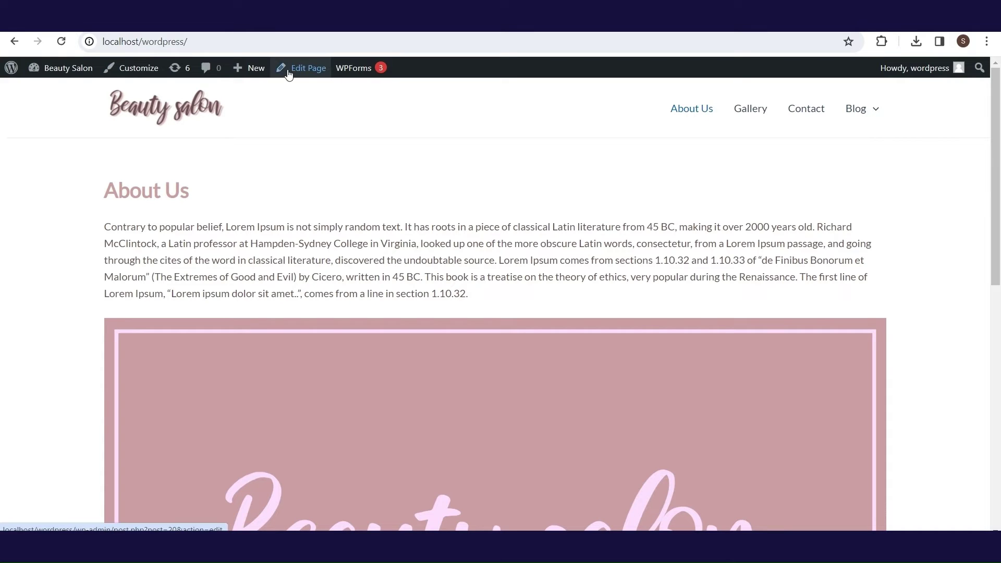
{"action": "left_click", "coordinate": [262, 41]}
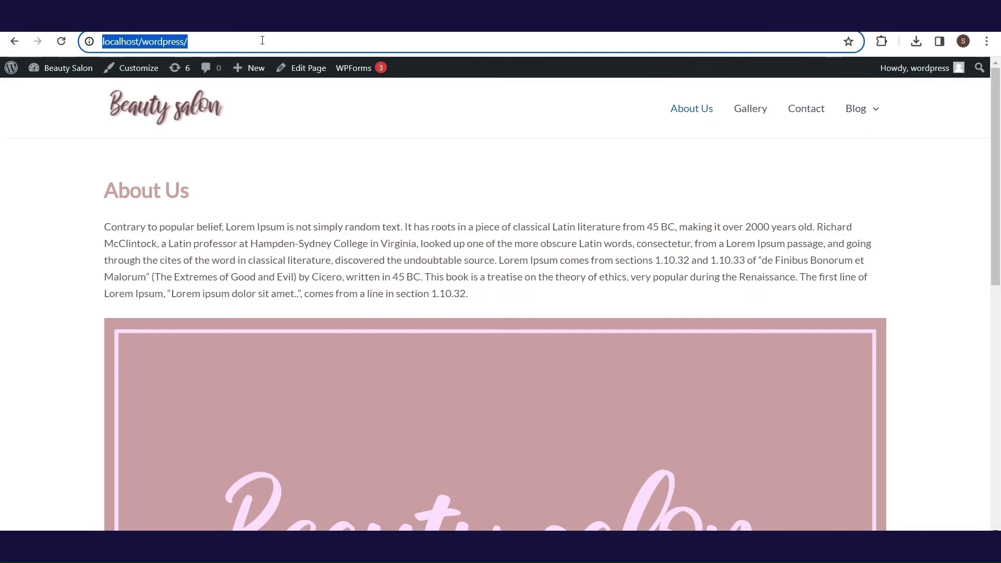
{"action": "left_click", "coordinate": [262, 40]}
{"action": "type", "text": "shop"}
{"action": "key", "text": "Return"}
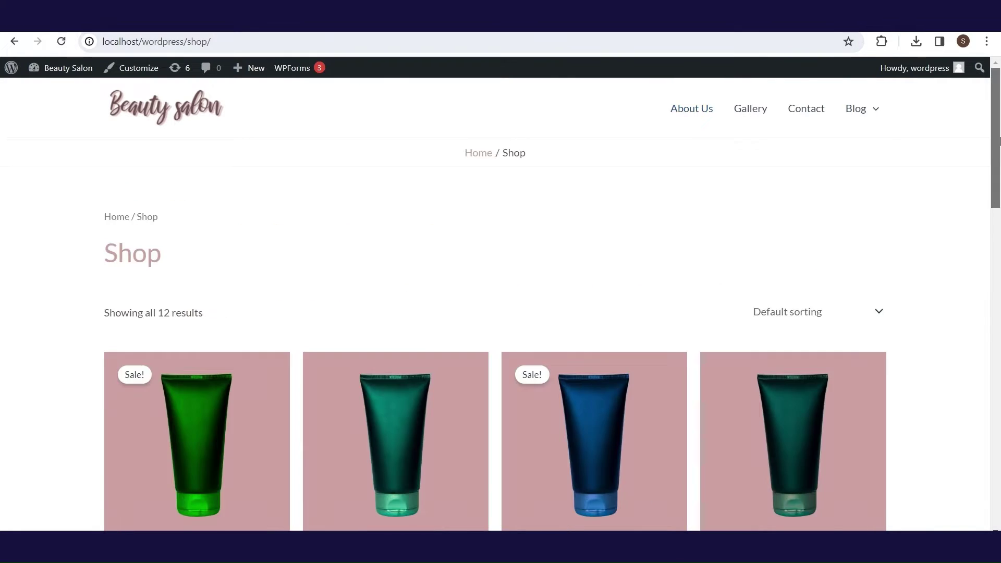
{"action": "mouse_move", "coordinate": [998, 138]}
{"action": "left_mouse_down"}
{"action": "mouse_move", "coordinate": [1000, 387]}
{"action": "mouse_move", "coordinate": [998, 141]}
{"action": "left_mouse_up"}
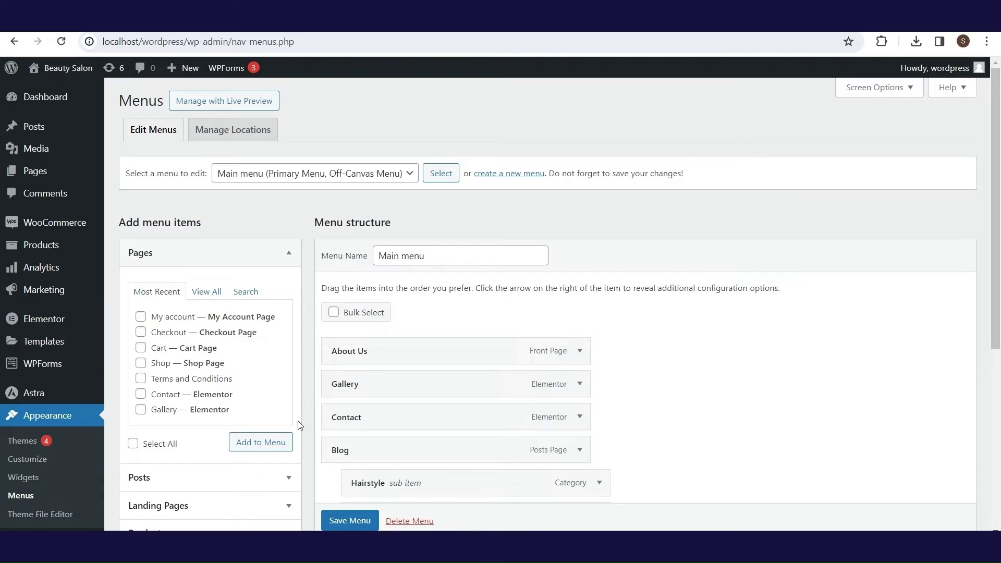
Add a custom link with the text Our Story and the URL / to the Main menu
{"action": "left_click_drag", "start_coordinate": [999, 191], "coordinate": [999, 258]}
{"action": "left_click", "coordinate": [286, 454]}
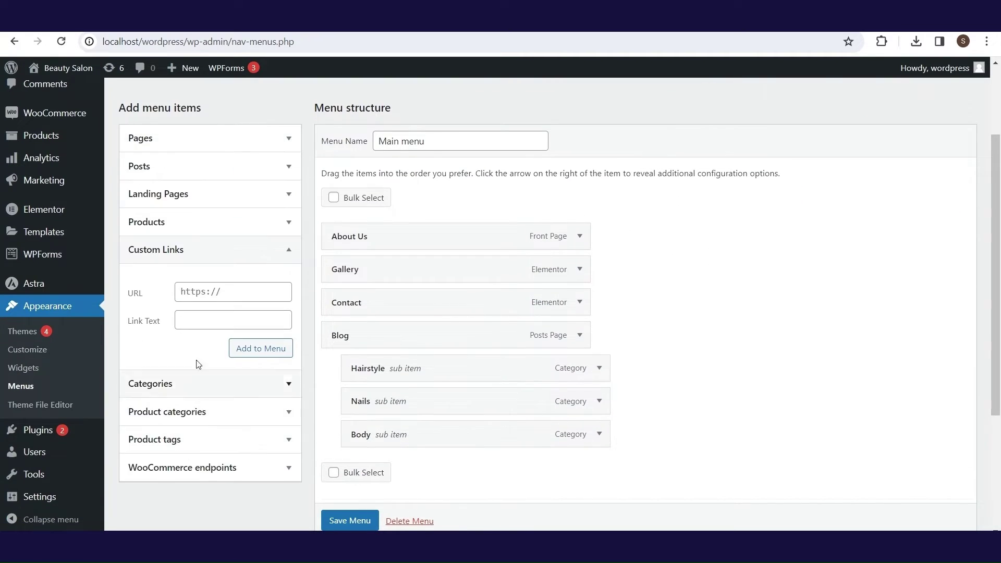
{"action": "left_click", "coordinate": [208, 326]}
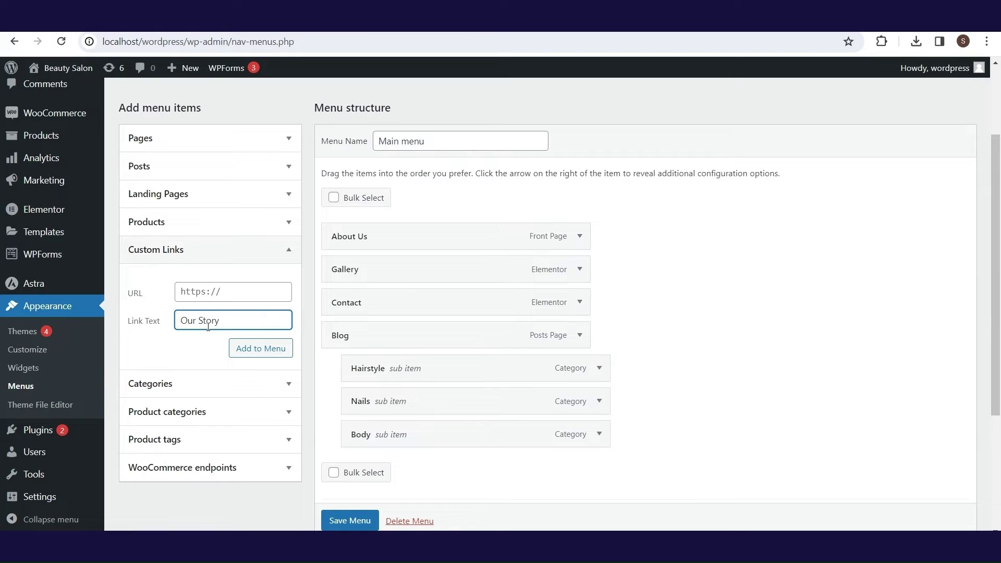
{"action": "left_click", "coordinate": [180, 292]}
{"action": "type", "text": "/"}
{"action": "left_click", "coordinate": [259, 349]}
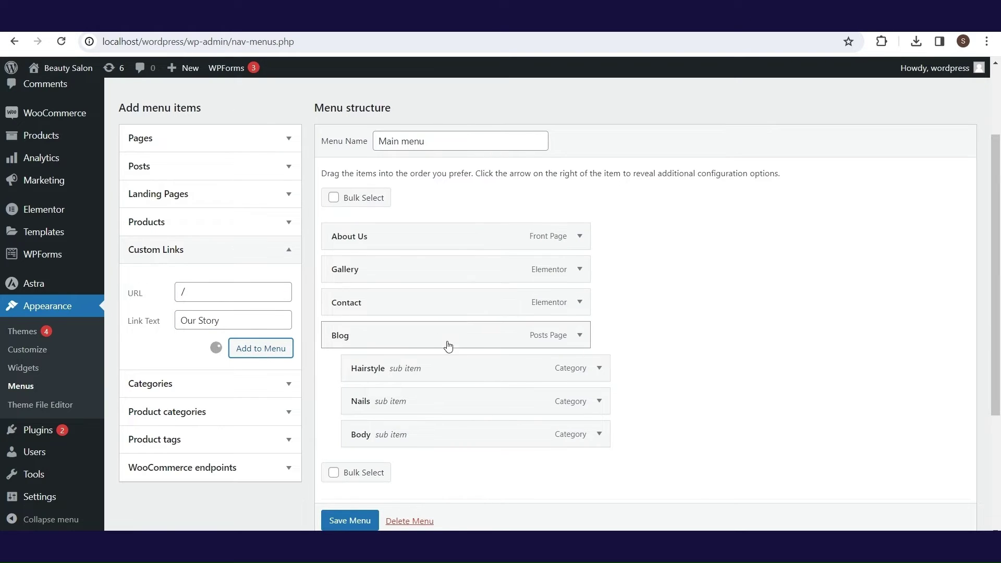
Move Our Story to the start of the menu structure and nest About Us, Gallery and Contact under it as sub items
{"action": "left_click_drag", "start_coordinate": [396, 472], "coordinate": [391, 236]}
{"action": "left_click_drag", "start_coordinate": [380, 270], "coordinate": [402, 271]}
{"action": "left_click_drag", "start_coordinate": [368, 307], "coordinate": [391, 306]}
{"action": "left_click_drag", "start_coordinate": [369, 337], "coordinate": [391, 339]}
{"action": "left_click", "coordinate": [288, 250]}
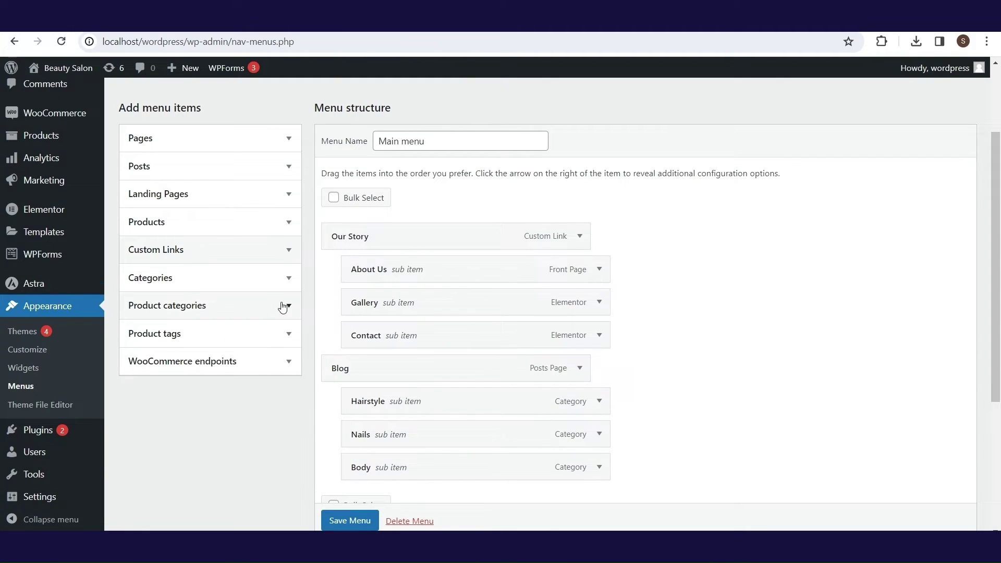
Add the product categories Shampoos, Hair gels and Nail polishes to the Main menu
{"action": "left_click", "coordinate": [283, 306]}
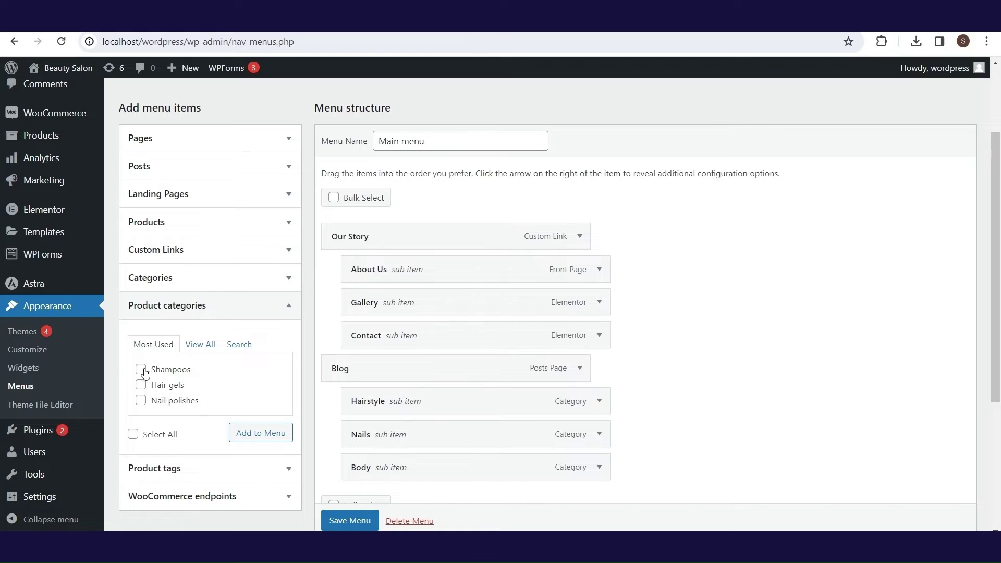
{"action": "left_click", "coordinate": [141, 384]}
{"action": "left_click", "coordinate": [141, 401]}
{"action": "left_click", "coordinate": [260, 433]}
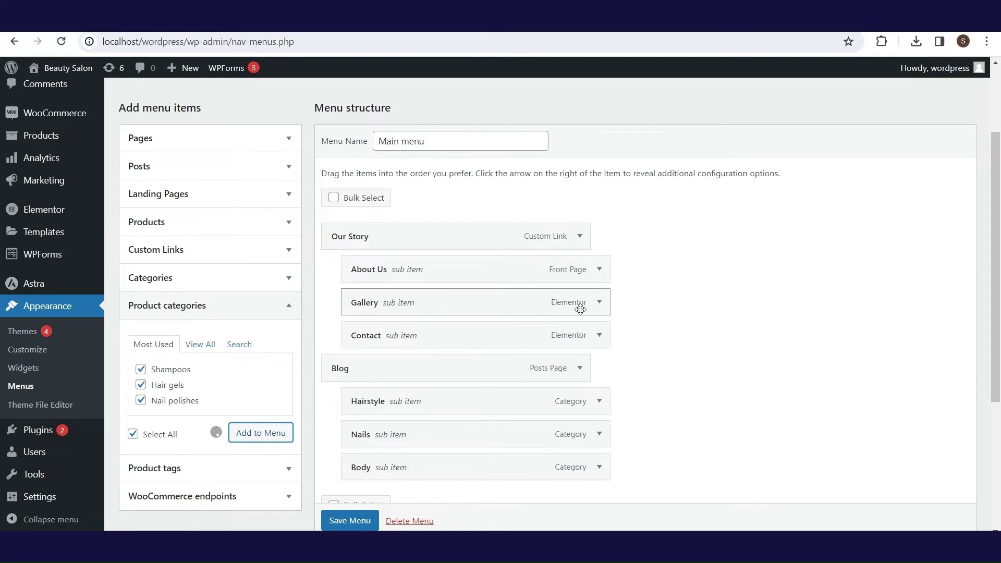
Place Our Story and then Blog, with their sub items, after the product categories and save the menu
{"action": "scroll", "coordinate": [982, 268], "scroll_direction": "down", "scroll_amount": 3}
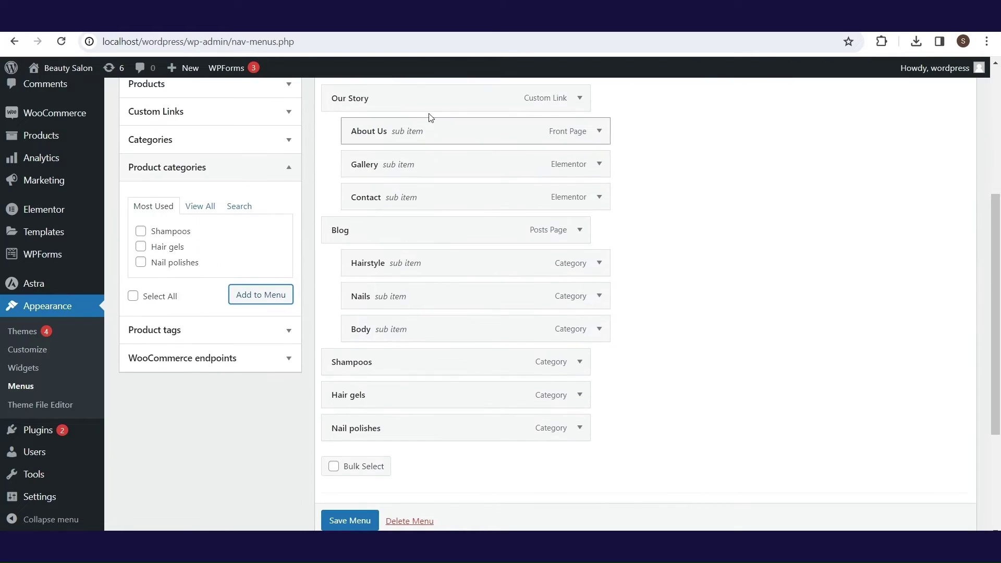
{"action": "left_click_drag", "start_coordinate": [429, 104], "coordinate": [398, 331]}
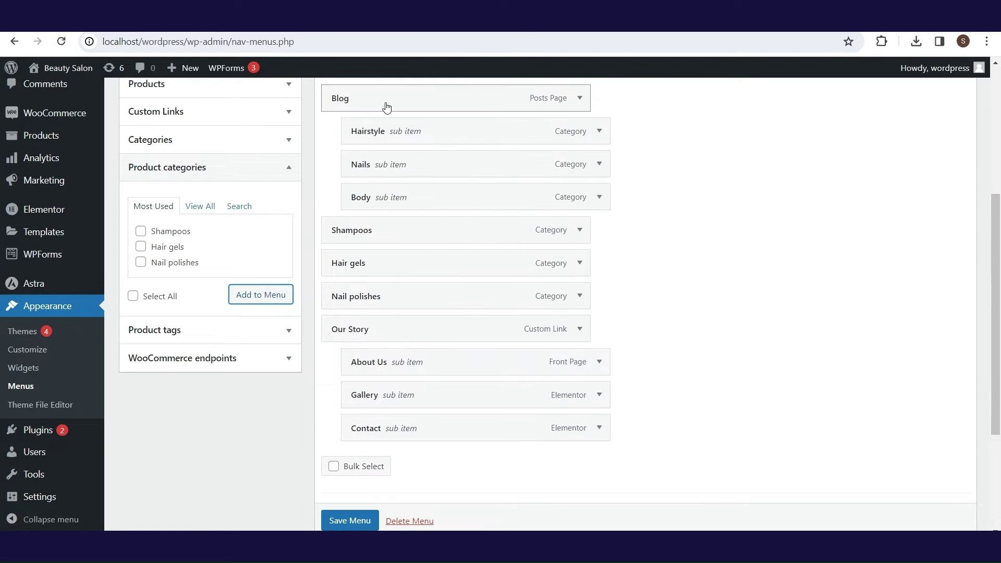
{"action": "left_click_drag", "start_coordinate": [384, 102], "coordinate": [366, 333]}
{"action": "scroll", "coordinate": [999, 322], "scroll_direction": "up", "scroll_amount": 3}
{"action": "left_click", "coordinate": [348, 521]}
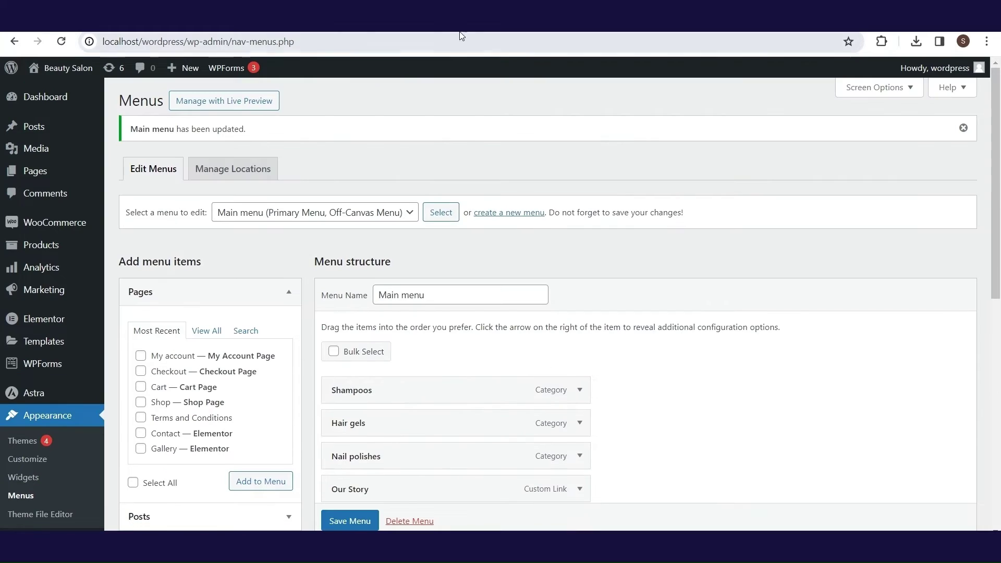
View the live Shampoos, Hair gels and Nail polishes category pages and check their products
{"action": "mouse_move", "coordinate": [71, 71]}
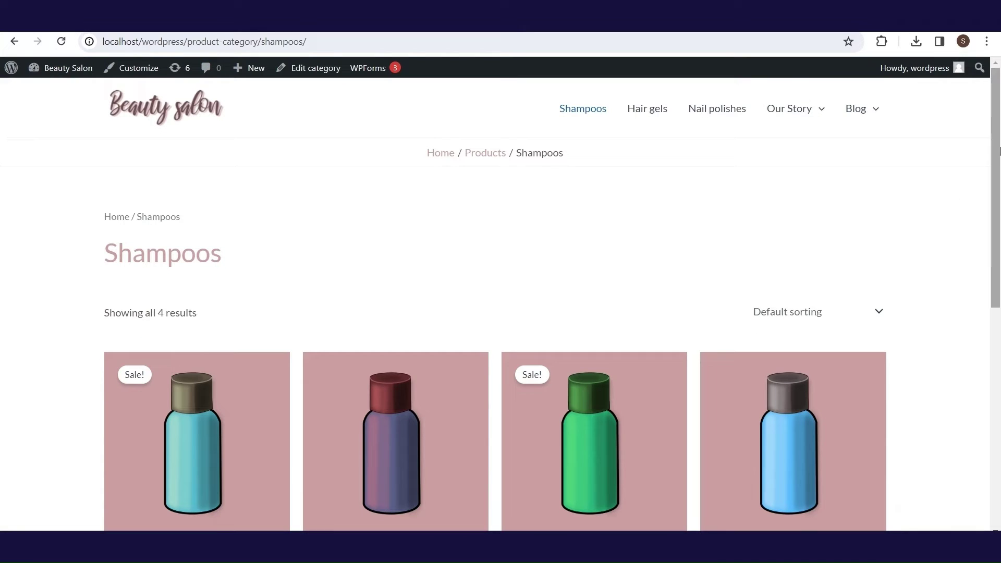
{"action": "scroll", "coordinate": [998, 135], "scroll_direction": "down", "scroll_amount": 4}
{"action": "scroll", "coordinate": [999, 135], "scroll_direction": "up", "scroll_amount": 4}
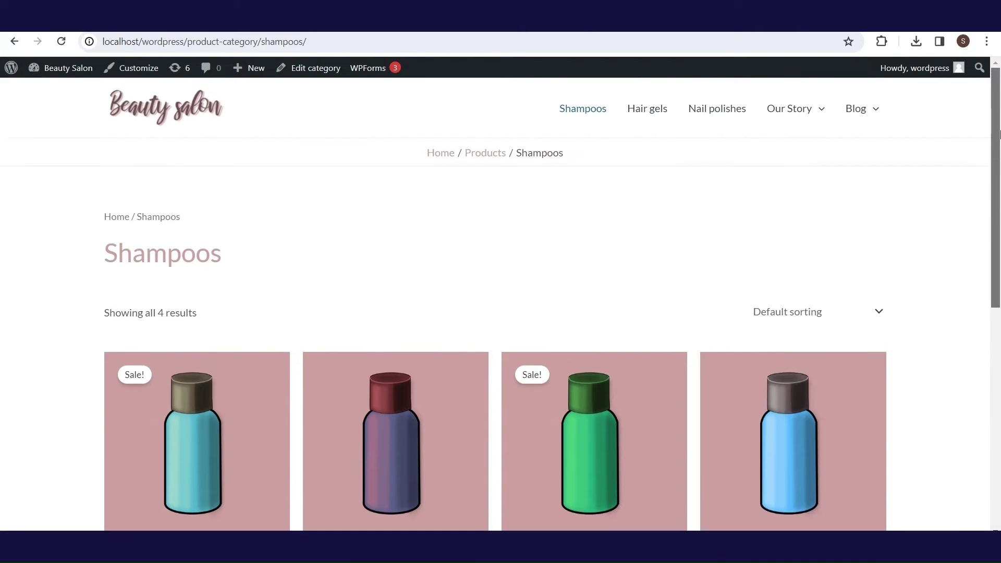
{"action": "left_click", "coordinate": [639, 113]}
{"action": "scroll", "coordinate": [999, 109], "scroll_direction": "down", "scroll_amount": 4}
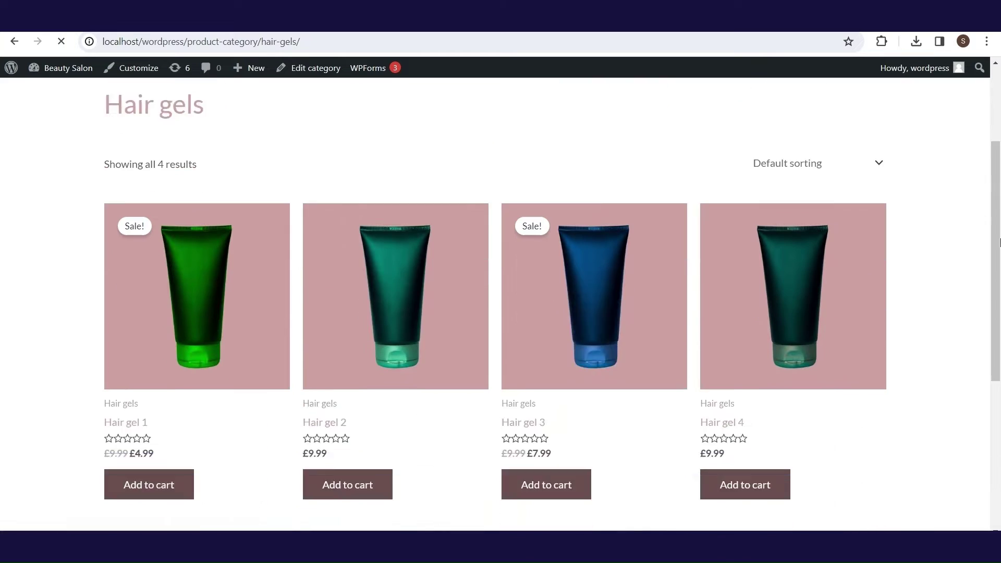
{"action": "scroll", "coordinate": [998, 109], "scroll_direction": "up", "scroll_amount": 4}
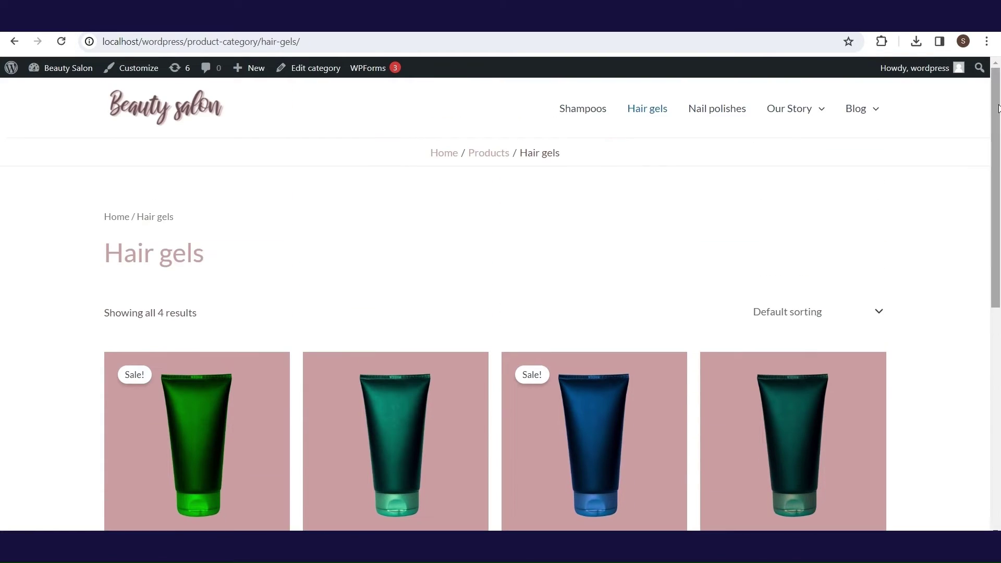
{"action": "left_click", "coordinate": [746, 111]}
{"action": "scroll", "coordinate": [999, 157], "scroll_direction": "down", "scroll_amount": 2}
{"action": "scroll", "coordinate": [999, 172], "scroll_direction": "down", "scroll_amount": 2}
{"action": "scroll", "coordinate": [998, 172], "scroll_direction": "up", "scroll_amount": 4}
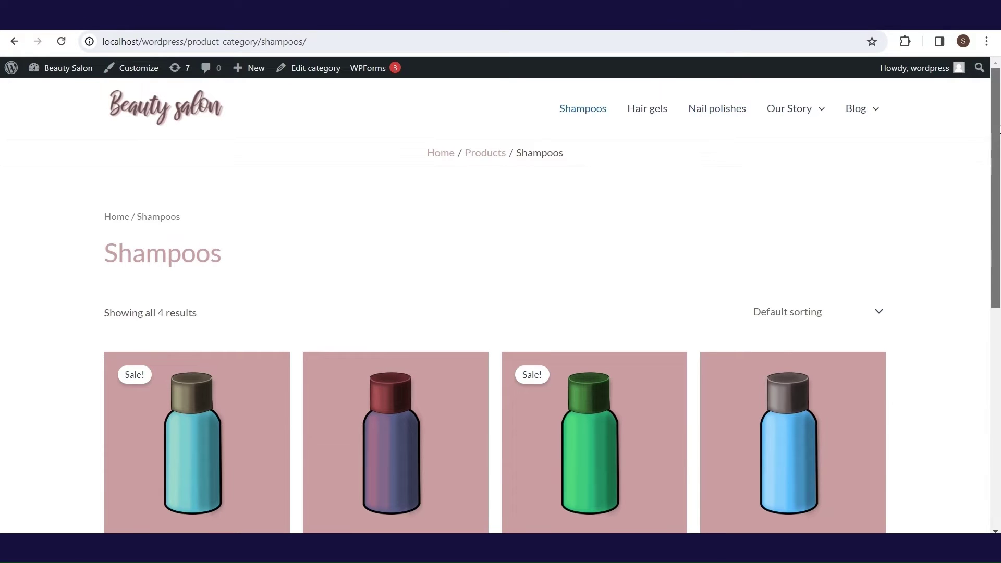
Add Shampoo 2 to the cart from the Shampoos category page and review the cart page
{"action": "left_click_drag", "start_coordinate": [998, 137], "coordinate": [999, 225]}
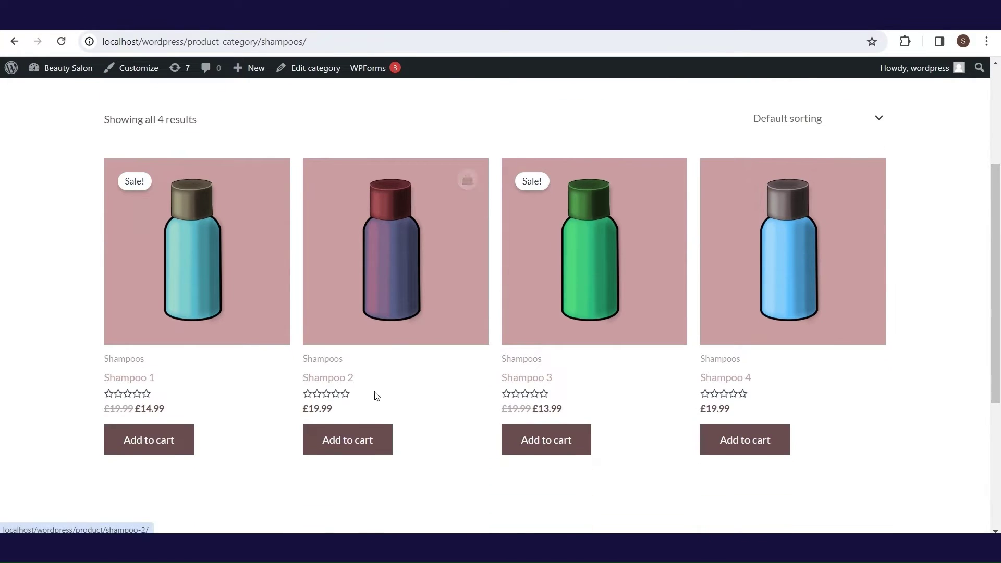
{"action": "left_click", "coordinate": [364, 449]}
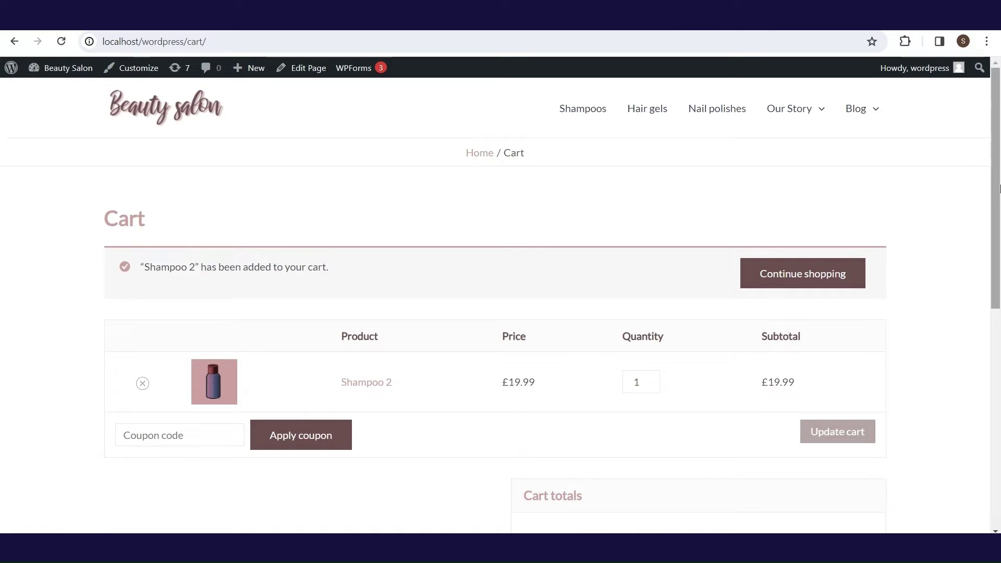
{"action": "scroll", "coordinate": [998, 188], "scroll_direction": "down", "scroll_amount": 3}
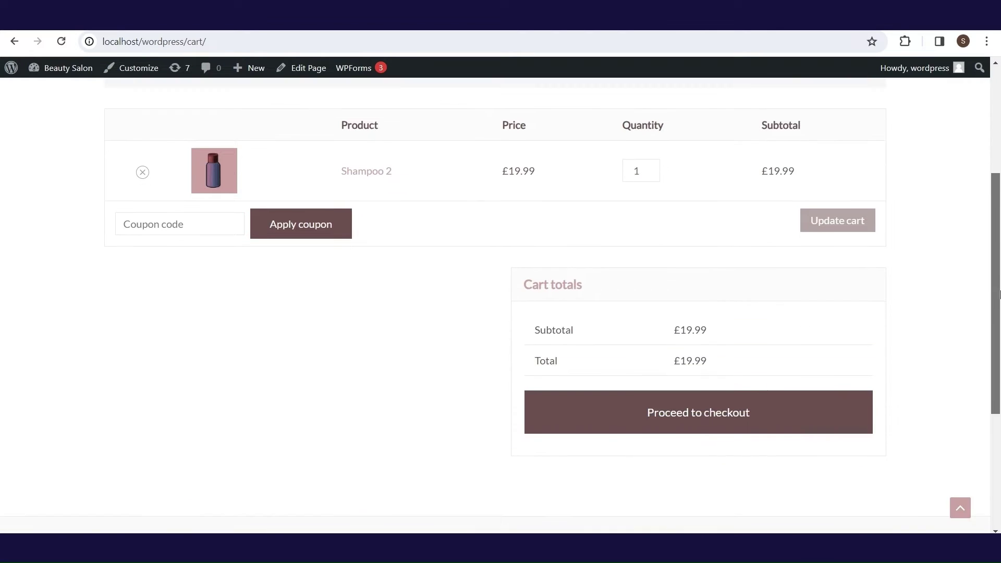
{"action": "scroll", "coordinate": [999, 196], "scroll_direction": "up", "scroll_amount": 2}
{"action": "scroll", "coordinate": [999, 196], "scroll_direction": "up", "scroll_amount": 1}
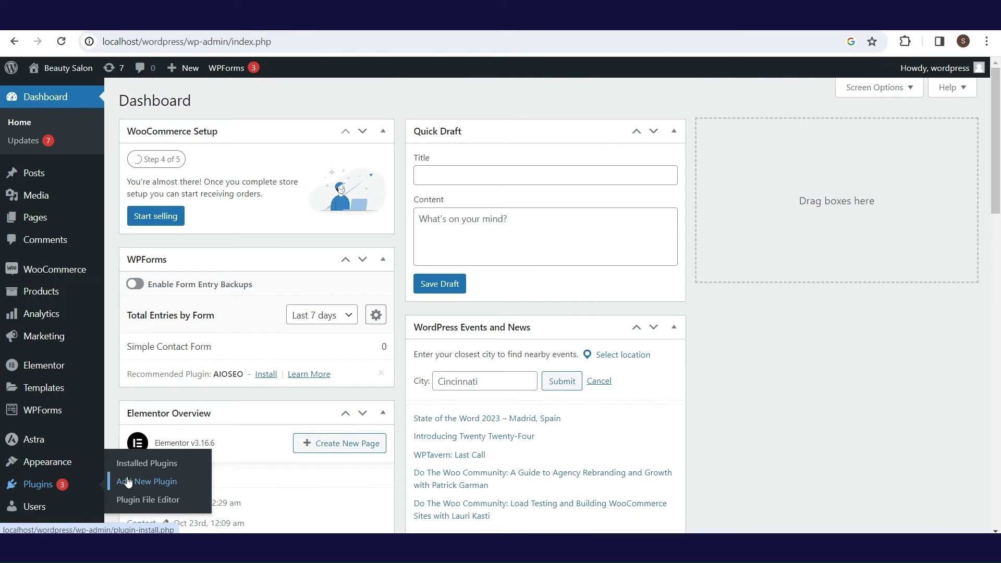
Search the plugin directory for "side cart ajax", then install and activate Side Cart Woocommerce (Ajax)
{"action": "left_click", "coordinate": [129, 484]}
{"action": "type", "text": "side cart ajax"}
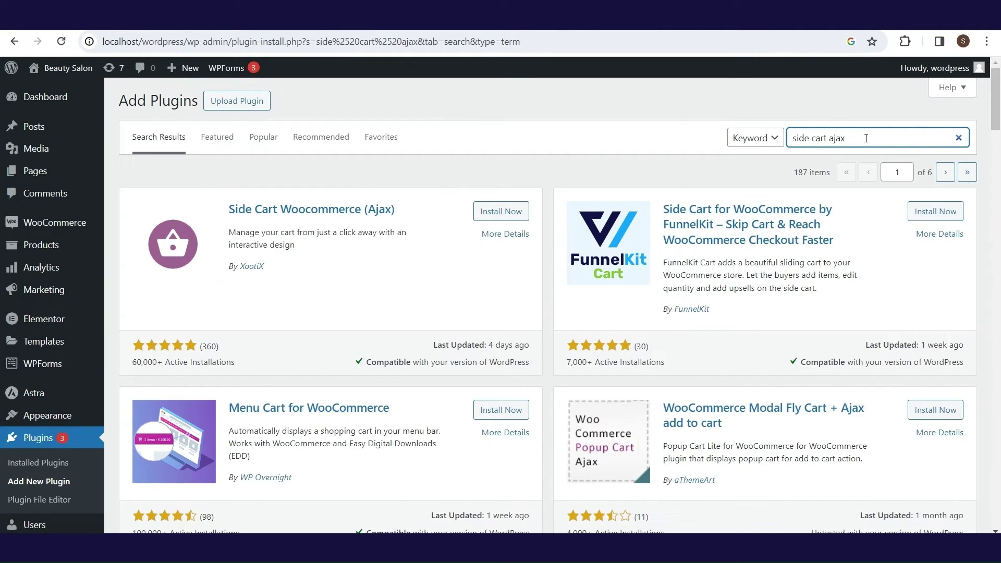
{"action": "left_click", "coordinate": [497, 218]}
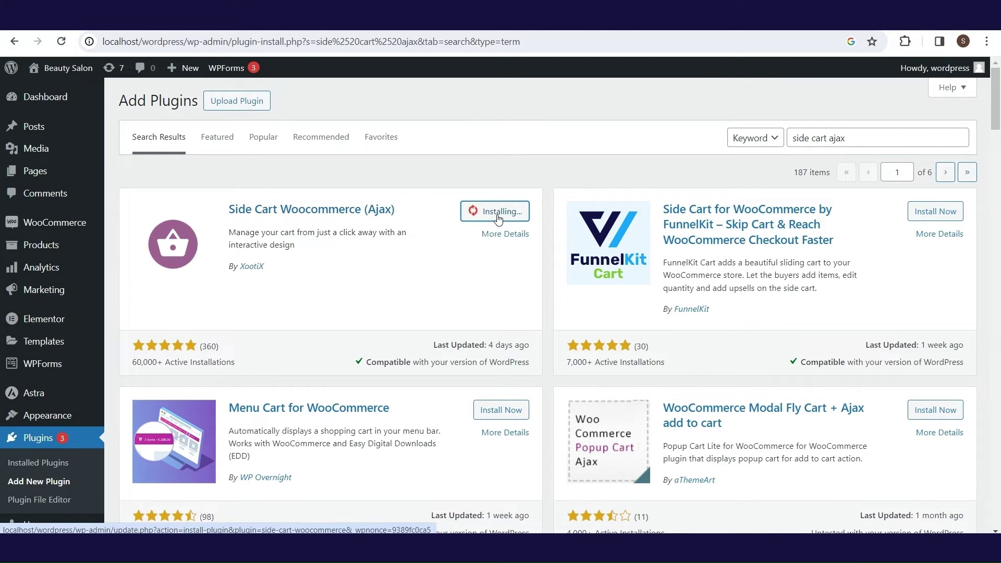
{"action": "left_click", "coordinate": [499, 219]}
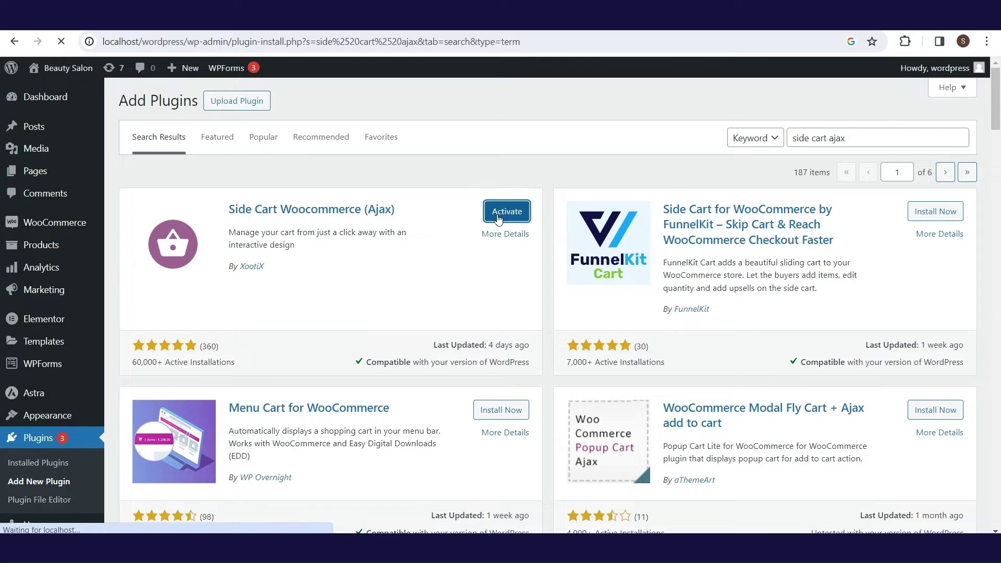
Set the Icon and Subtotal display options for the cart menu in the side cart's general settings
{"action": "scroll", "coordinate": [408, 330], "scroll_direction": "down", "scroll_amount": 2}
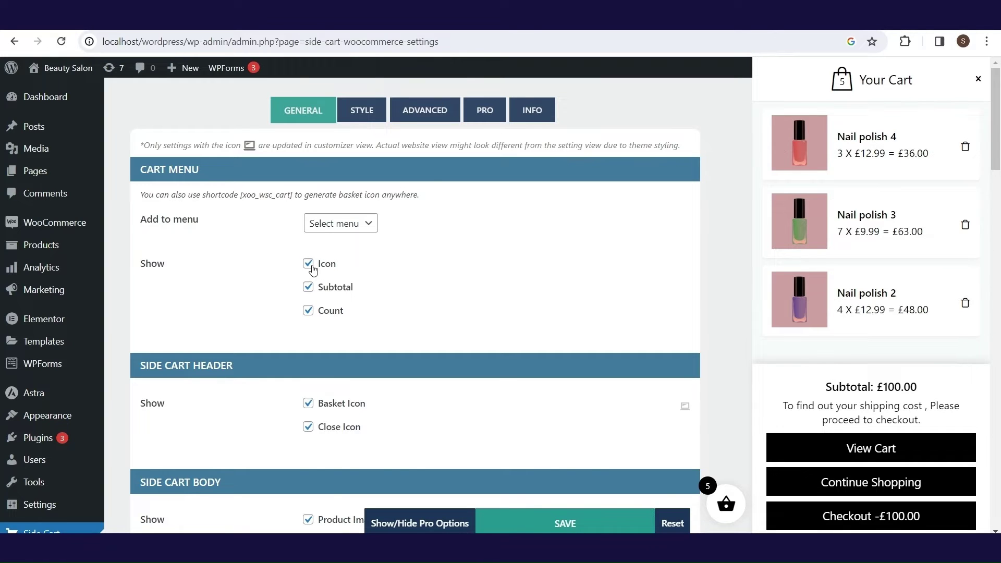
{"action": "left_click", "coordinate": [313, 268]}
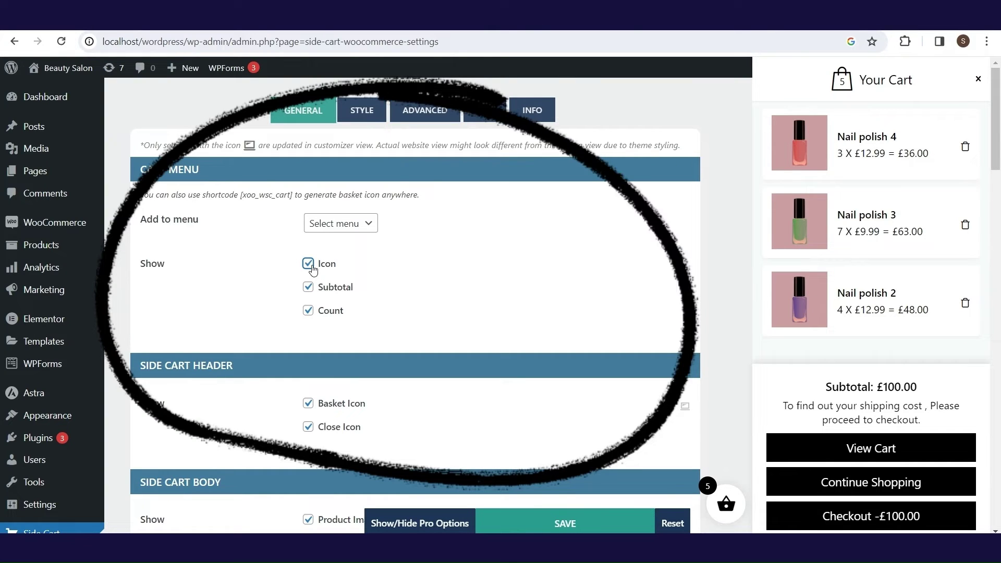
{"action": "left_click", "coordinate": [311, 295]}
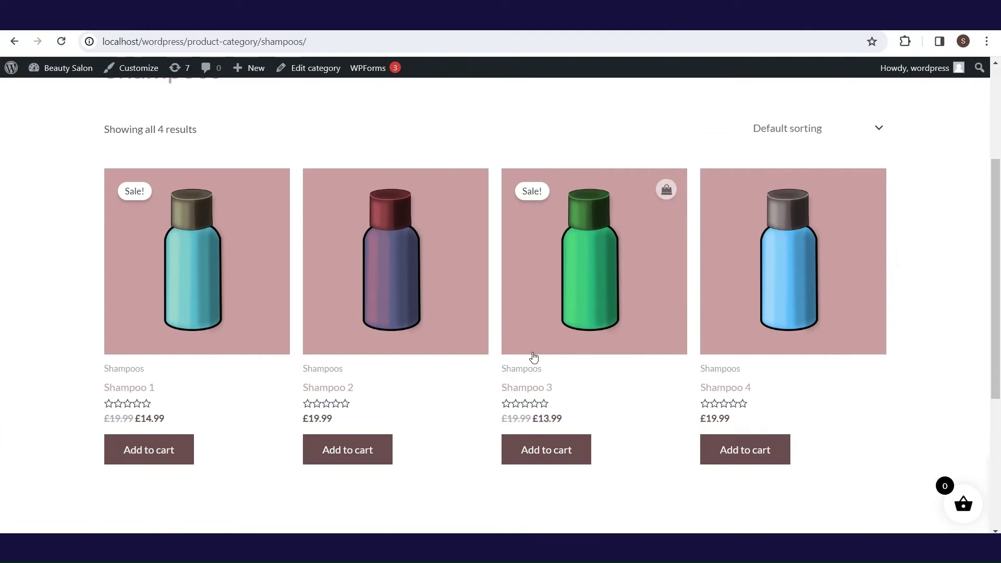
Add one Shampoo 1 to the cart, continue shopping, and add two of Shampoo 2 from its product page
{"action": "left_click", "coordinate": [175, 451]}
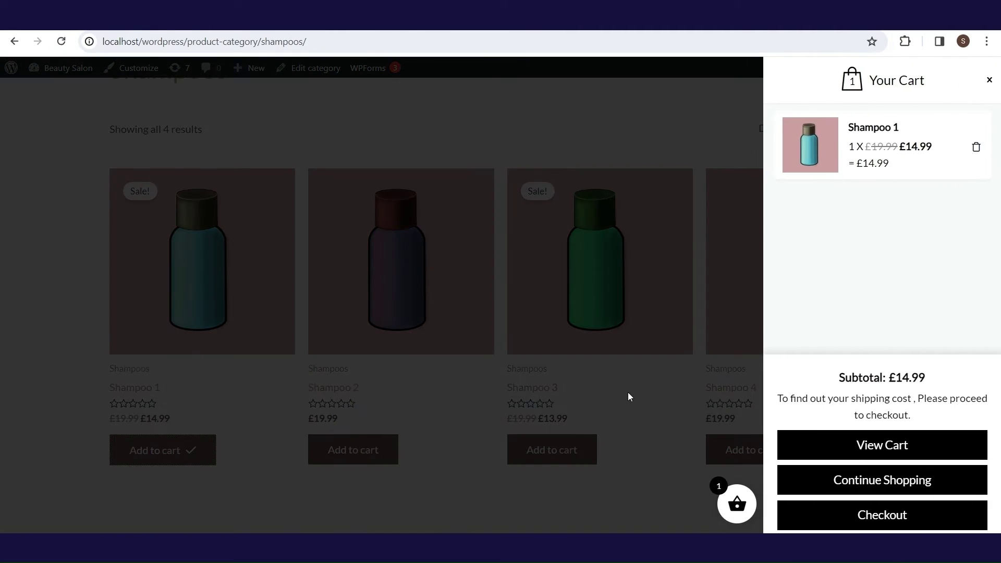
{"action": "left_click", "coordinate": [845, 479]}
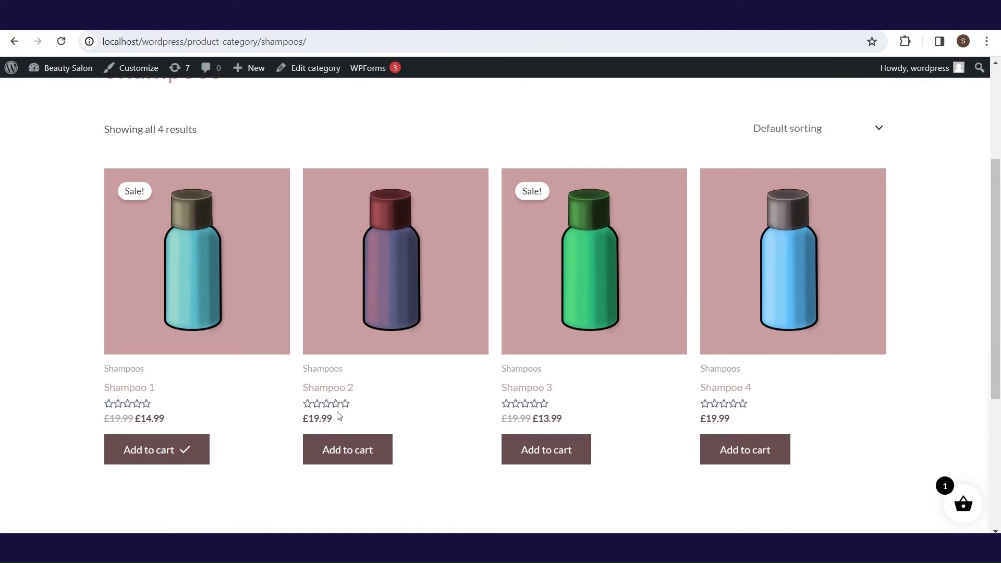
{"action": "left_click", "coordinate": [358, 315]}
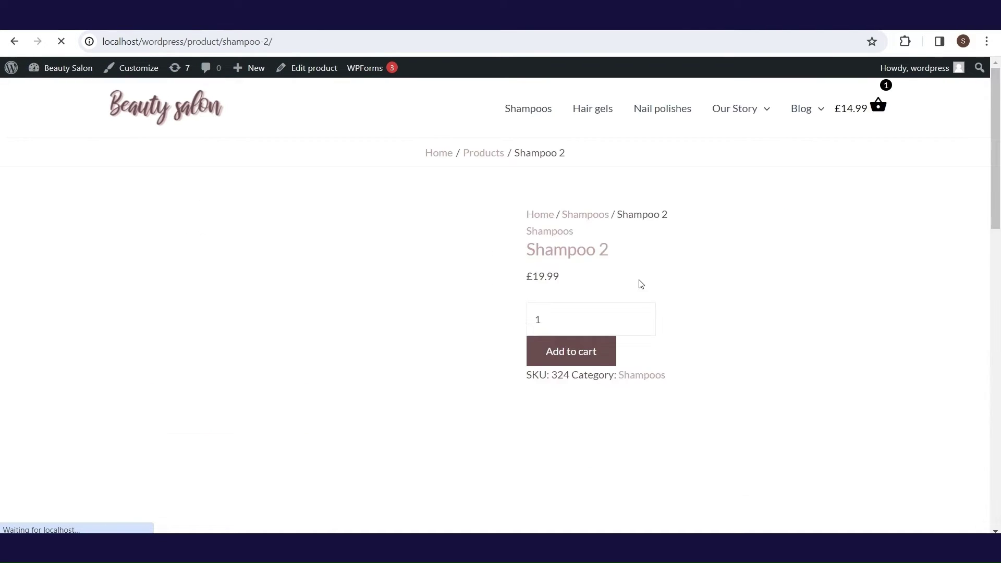
{"action": "left_click", "coordinate": [556, 312]}
{"action": "left_click", "coordinate": [612, 314]}
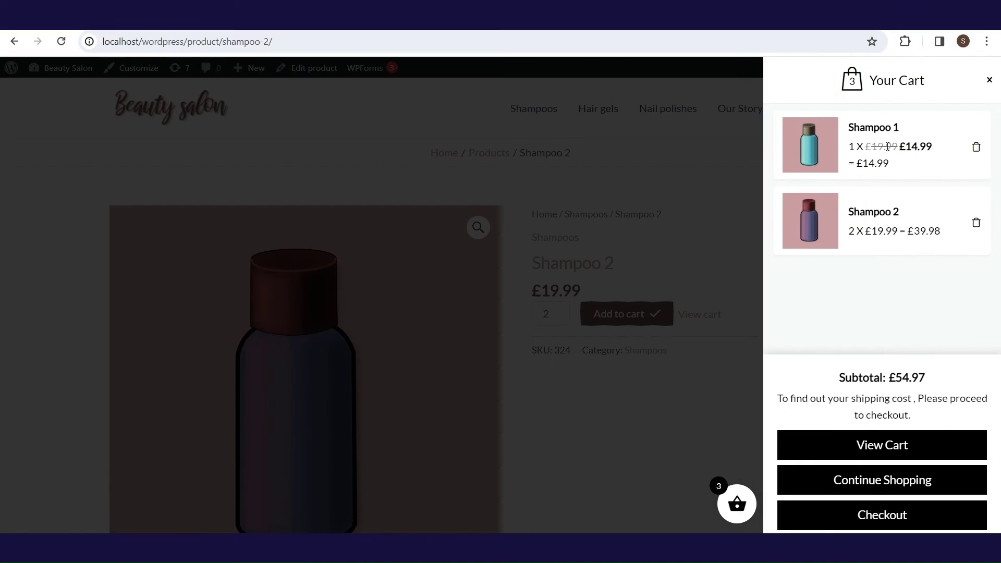
Close the side cart, reopen it from the subtotal and basket in the site header, and close it again
{"action": "left_click", "coordinate": [989, 80]}
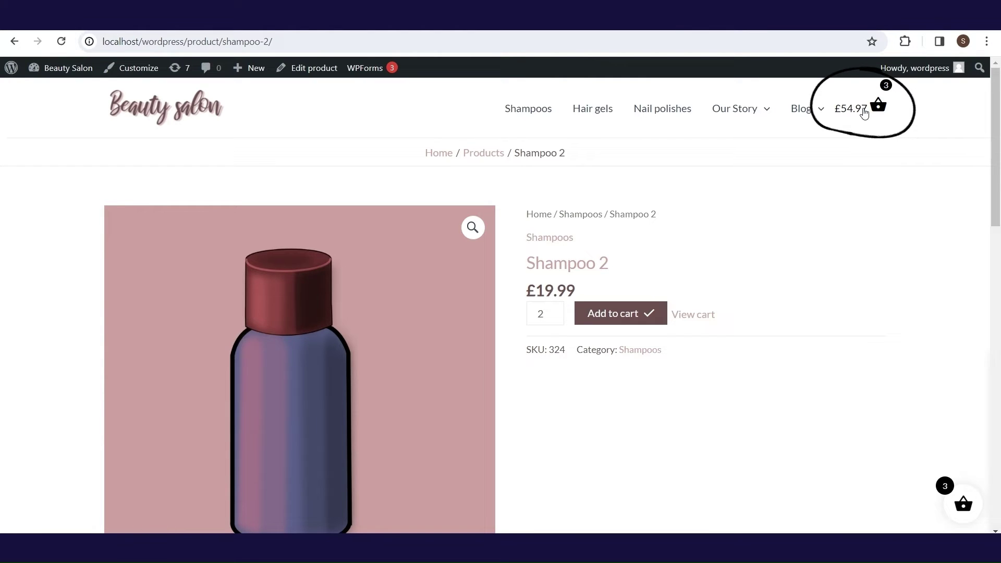
{"action": "left_click", "coordinate": [864, 113]}
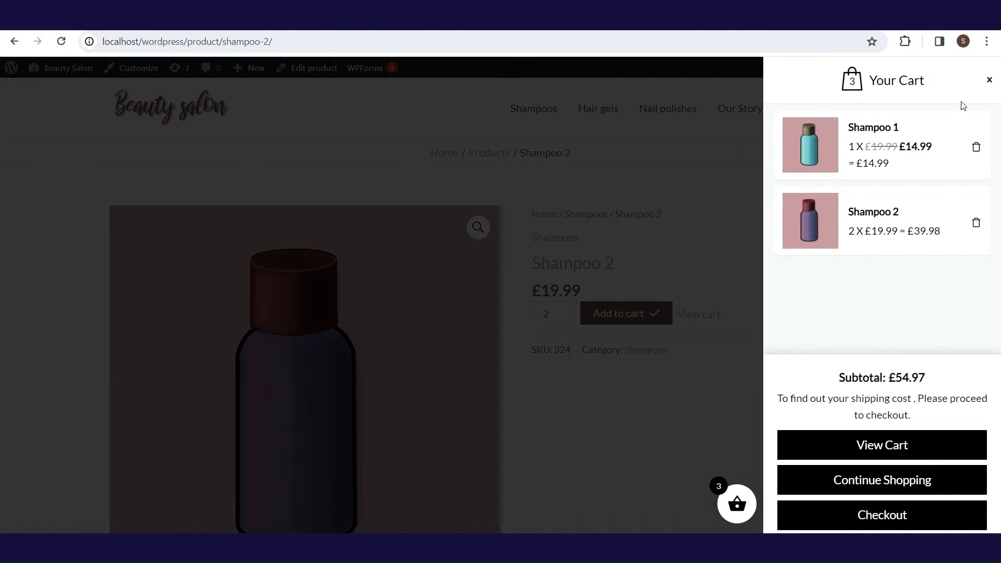
{"action": "left_click", "coordinate": [991, 82]}
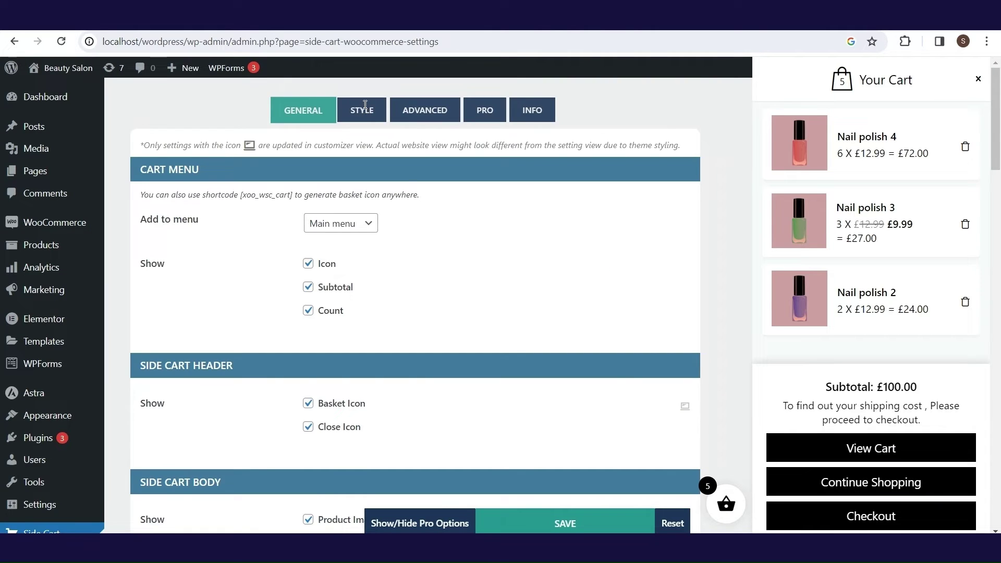
Restyle the side cart's buttons, basket and cart menu in the site's brown and pink, save, and check the side cart on the site
{"action": "left_click", "coordinate": [365, 105]}
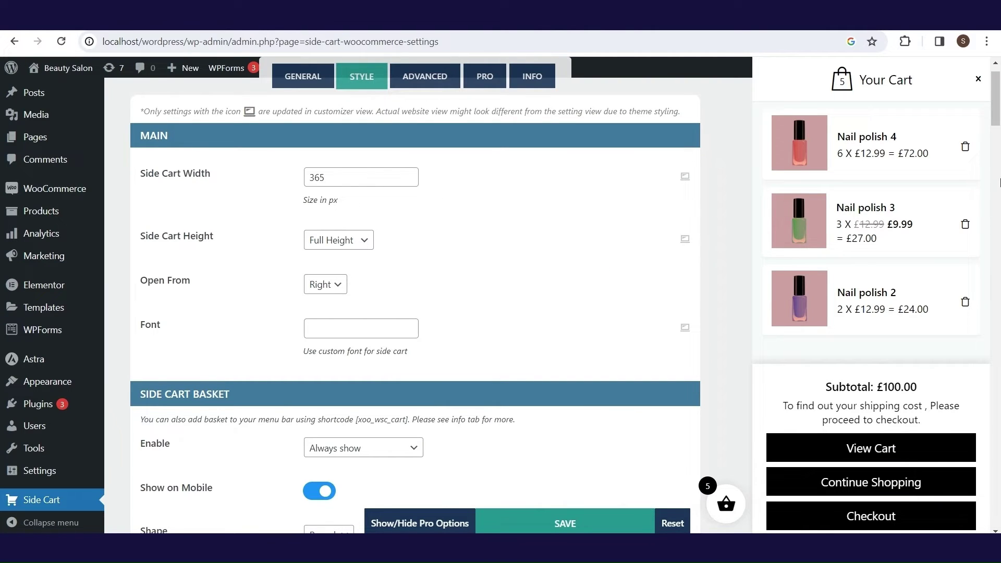
{"action": "left_click_drag", "start_coordinate": [1000, 109], "coordinate": [999, 165]}
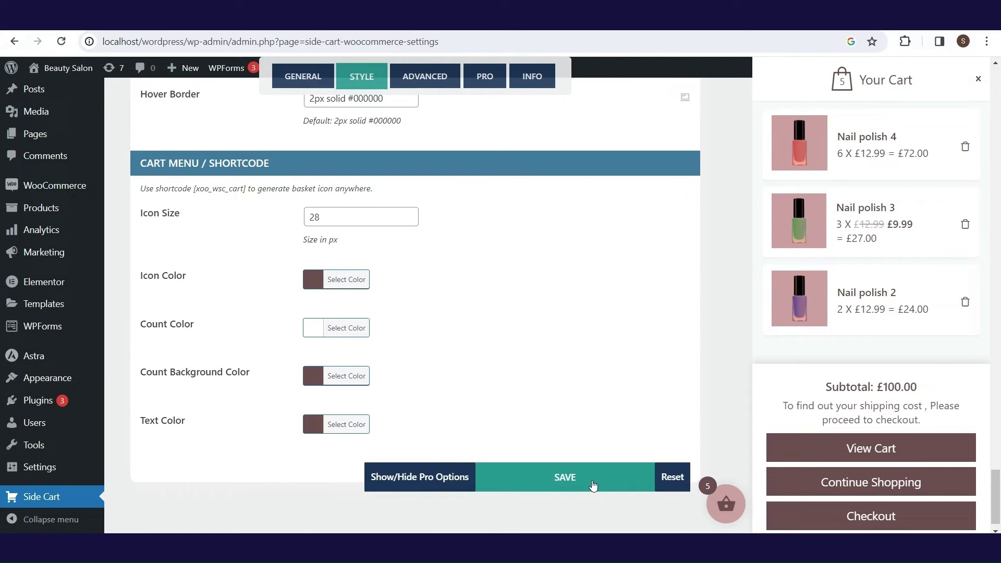
{"action": "left_click", "coordinate": [593, 485]}
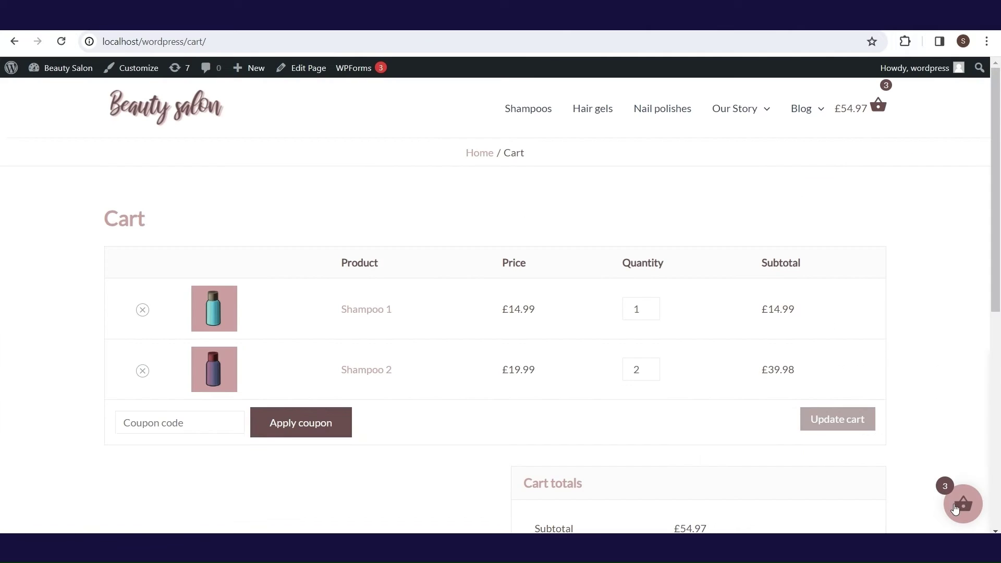
{"action": "left_click", "coordinate": [955, 505]}
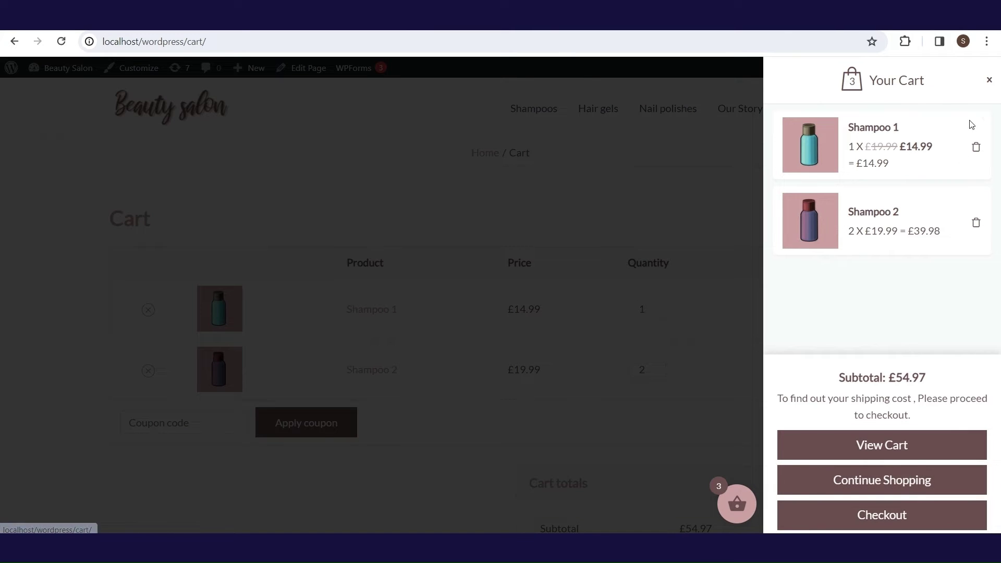
{"action": "left_click", "coordinate": [989, 80]}
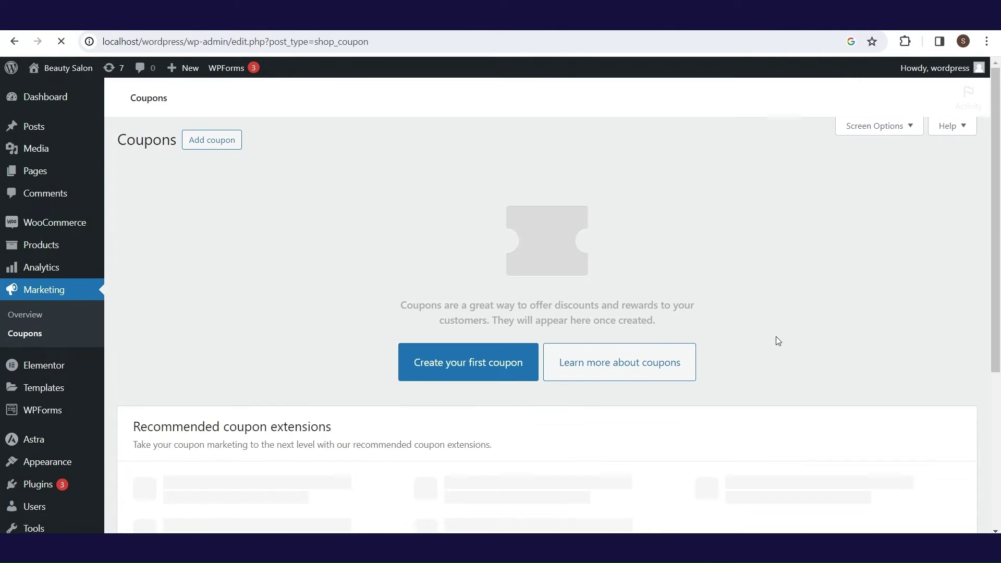
Create a new coupon with a percentage discount of 10 and the expiry date 2024-01-31
{"action": "left_click", "coordinate": [456, 365]}
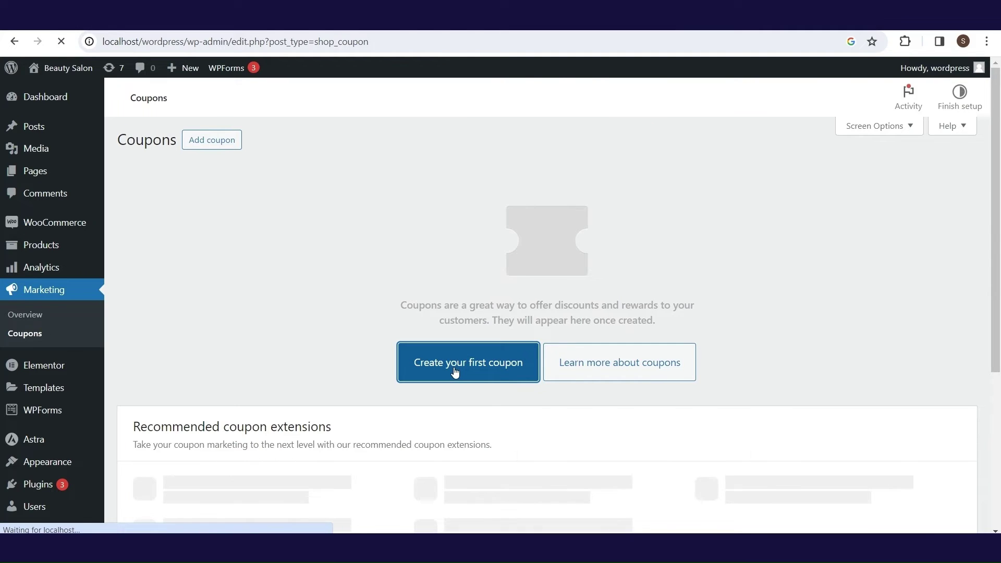
{"action": "left_click", "coordinate": [440, 319]}
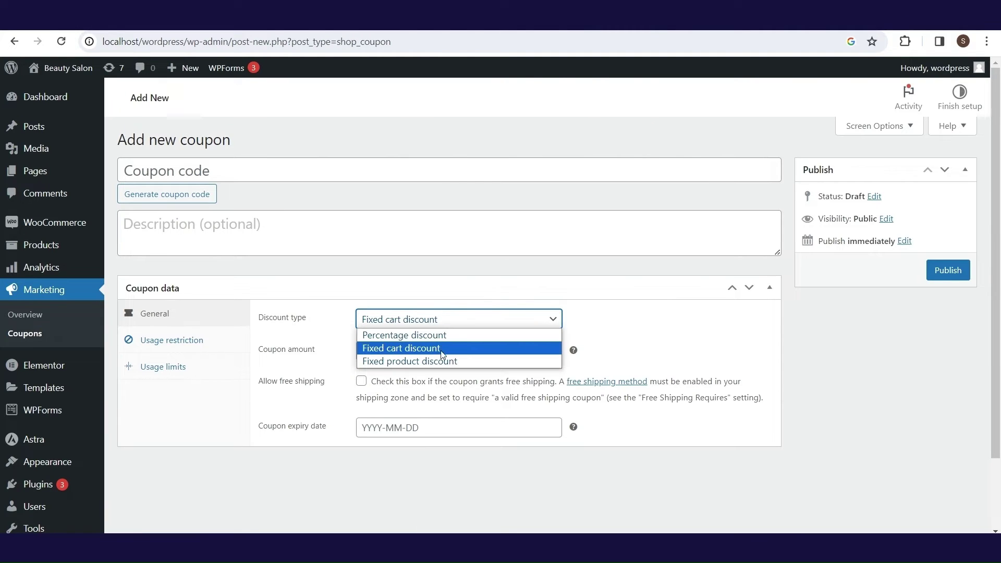
{"action": "left_click", "coordinate": [445, 338]}
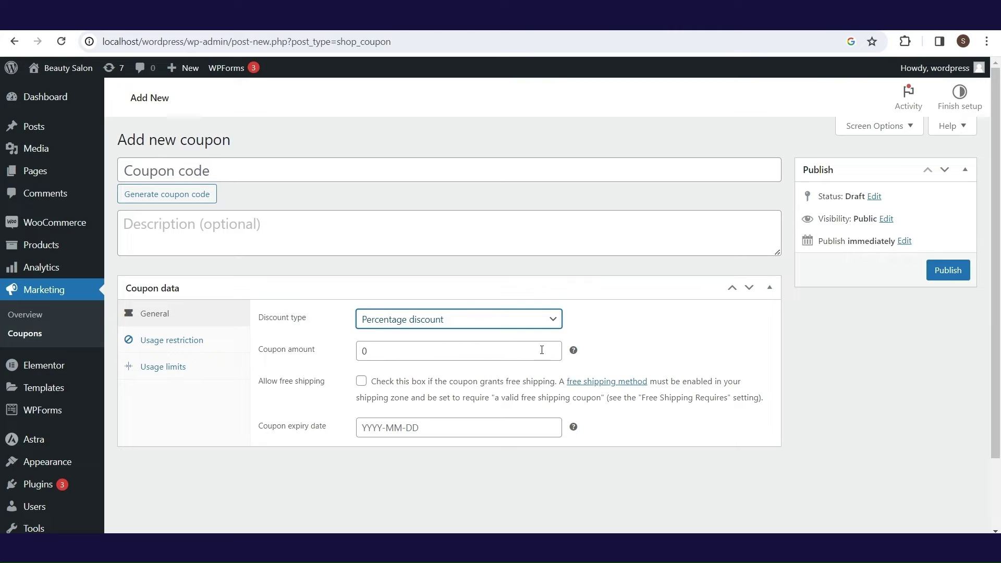
{"action": "mouse_move", "coordinate": [572, 354]}
{"action": "key", "text": "Tab"}
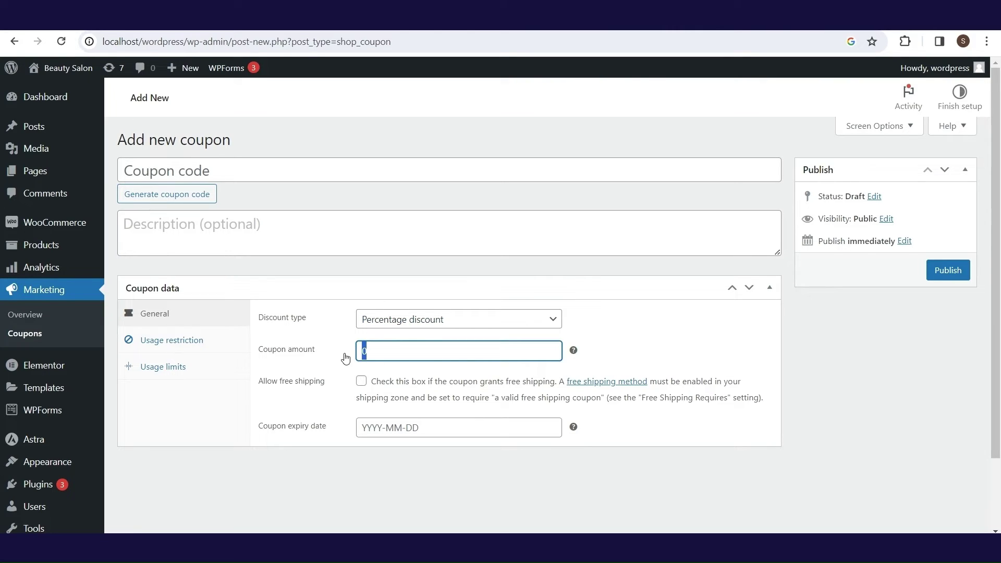
{"action": "type", "text": "10"}
{"action": "left_click", "coordinate": [518, 427]}
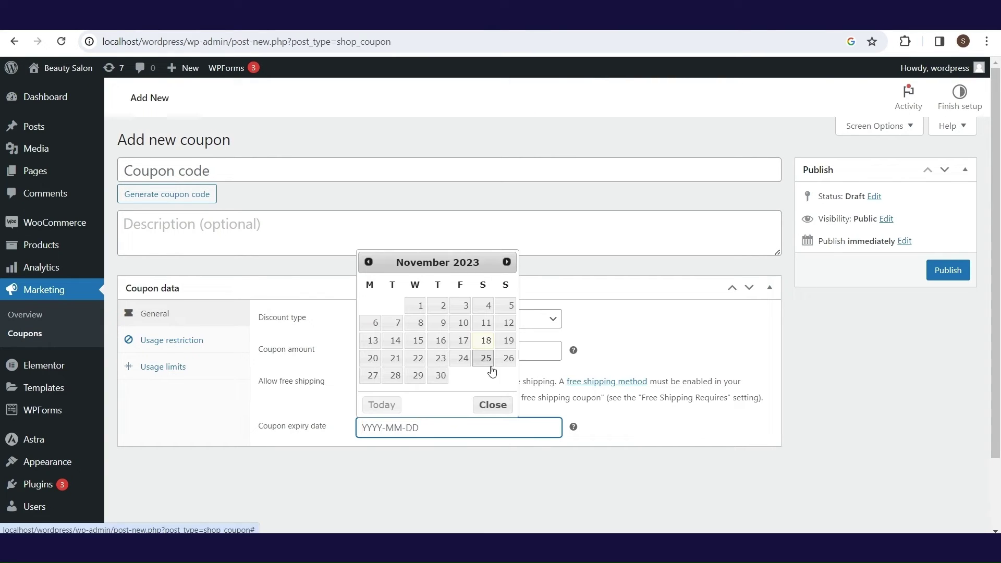
{"action": "left_click", "coordinate": [506, 262]}
{"action": "left_click", "coordinate": [505, 377]}
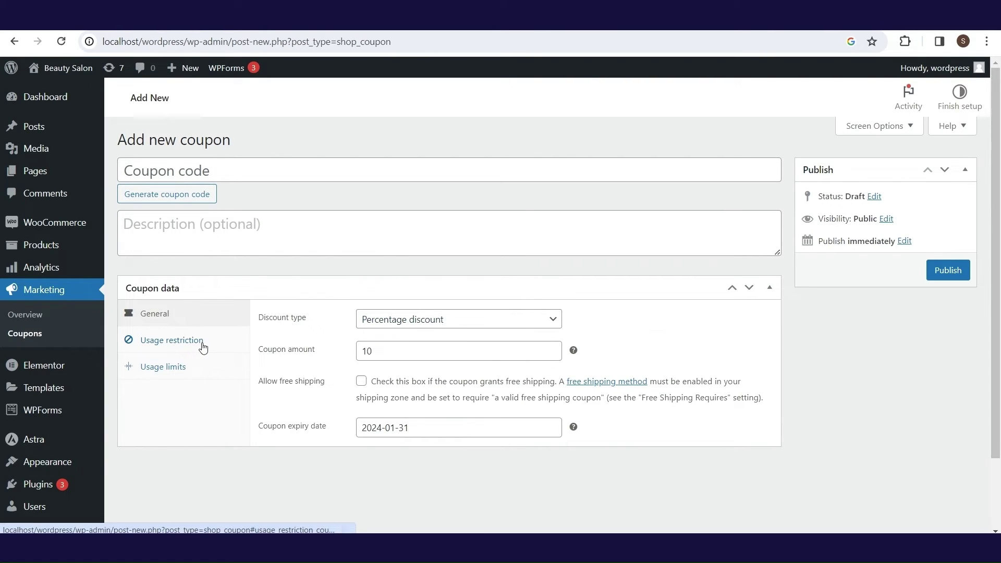
Set the coupon's minimum spend to 50 in its usage restrictions and review the remaining restriction options
{"action": "left_click", "coordinate": [203, 348]}
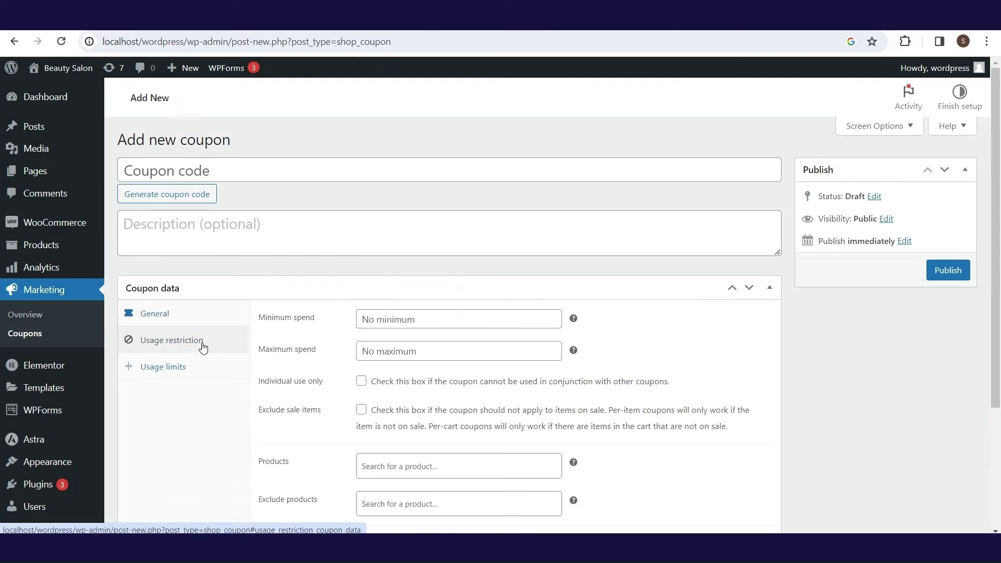
{"action": "left_click", "coordinate": [470, 322]}
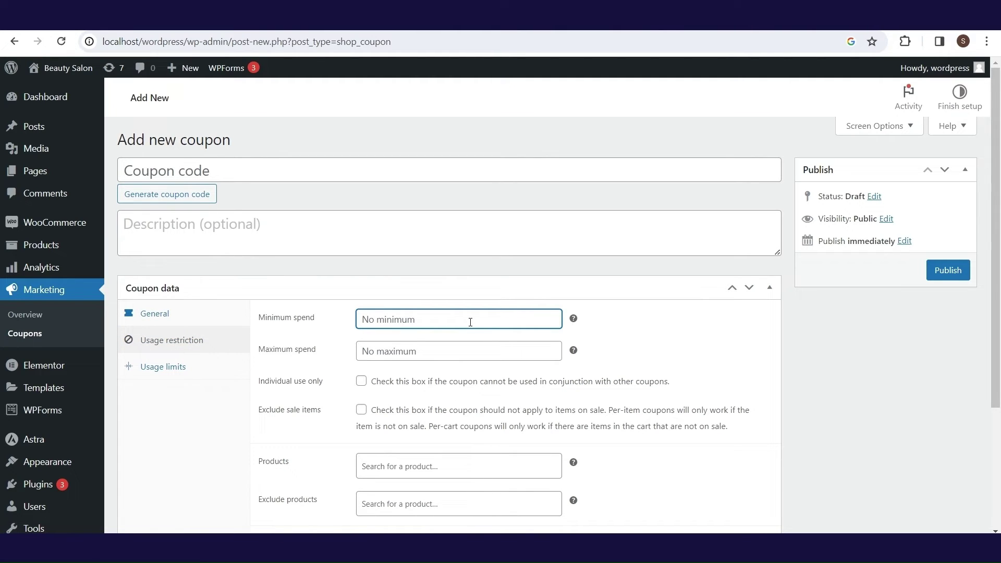
{"action": "type", "text": "50"}
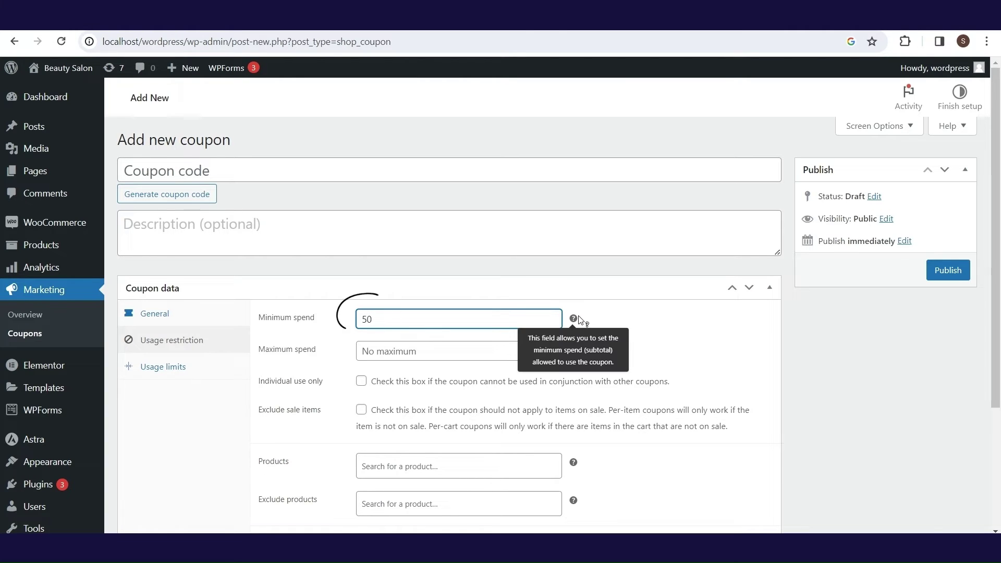
{"action": "left_click", "coordinate": [437, 353]}
{"action": "scroll", "coordinate": [556, 357], "scroll_direction": "down", "scroll_amount": 3}
Enter the coupon code discount10 and the description "This coupon gives you 10% discount.", and publish the coupon
{"action": "left_click", "coordinate": [180, 200]}
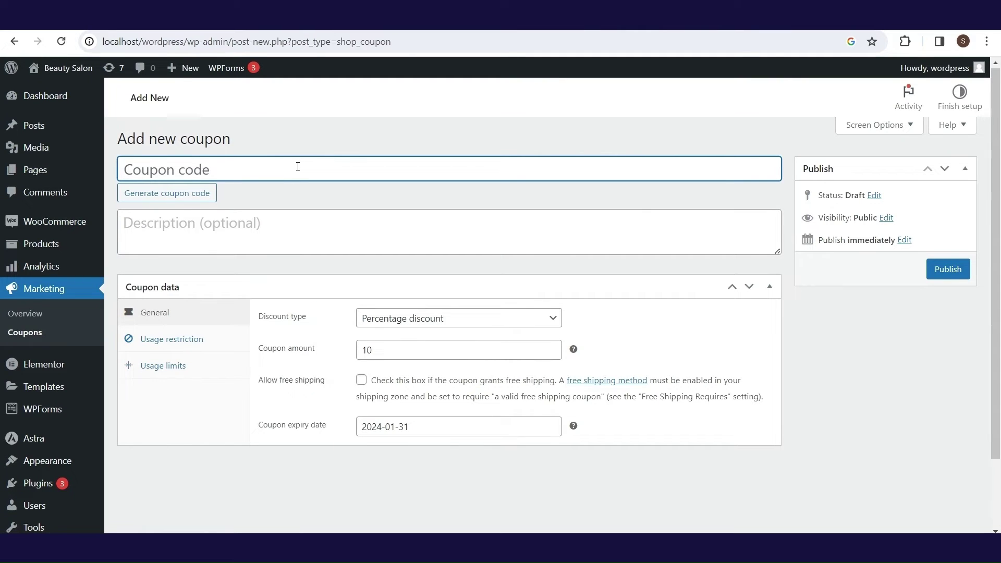
{"action": "type", "text": "discou"}
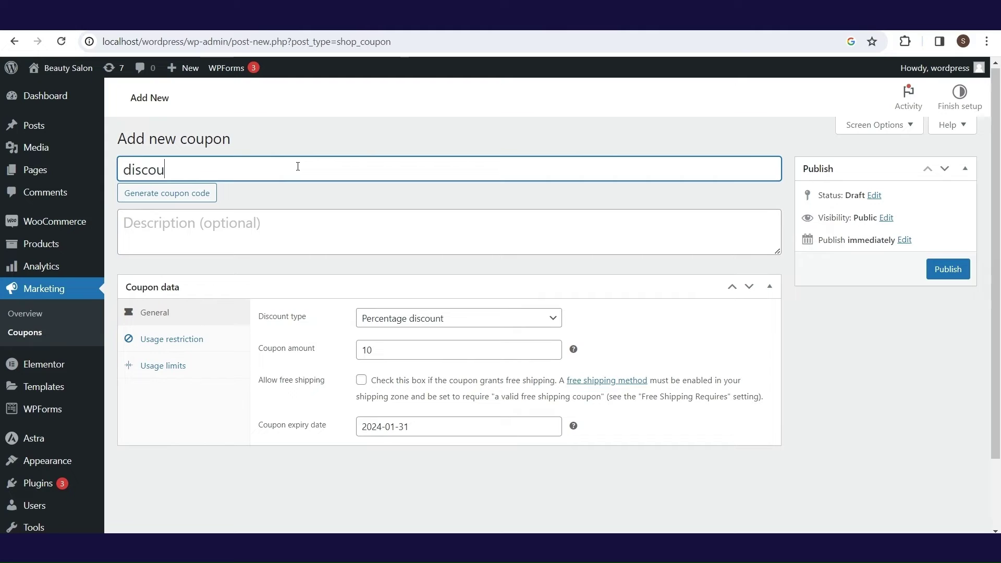
{"action": "type", "text": "nt10"}
{"action": "left_click", "coordinate": [295, 233]}
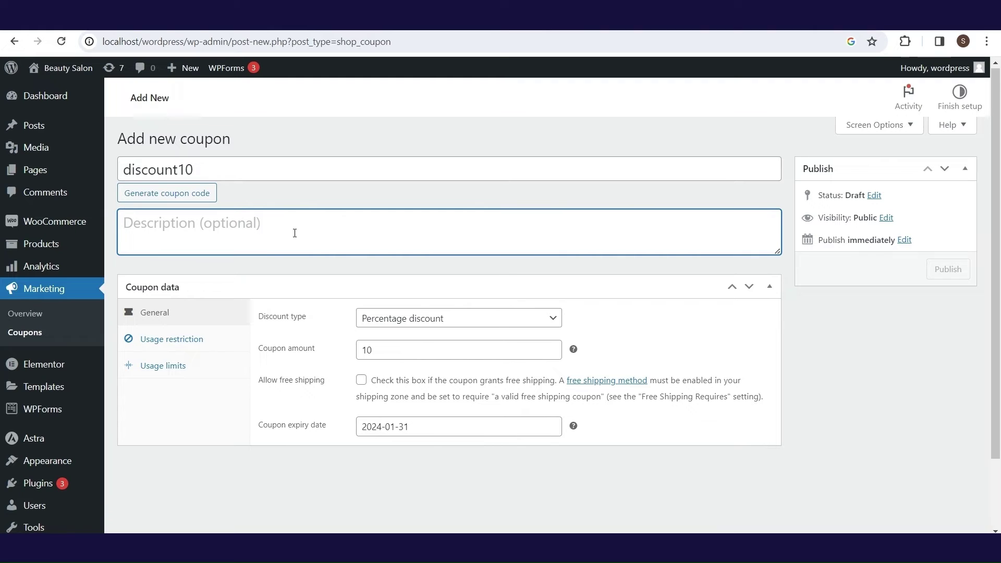
{"action": "type", "text": "This co"}
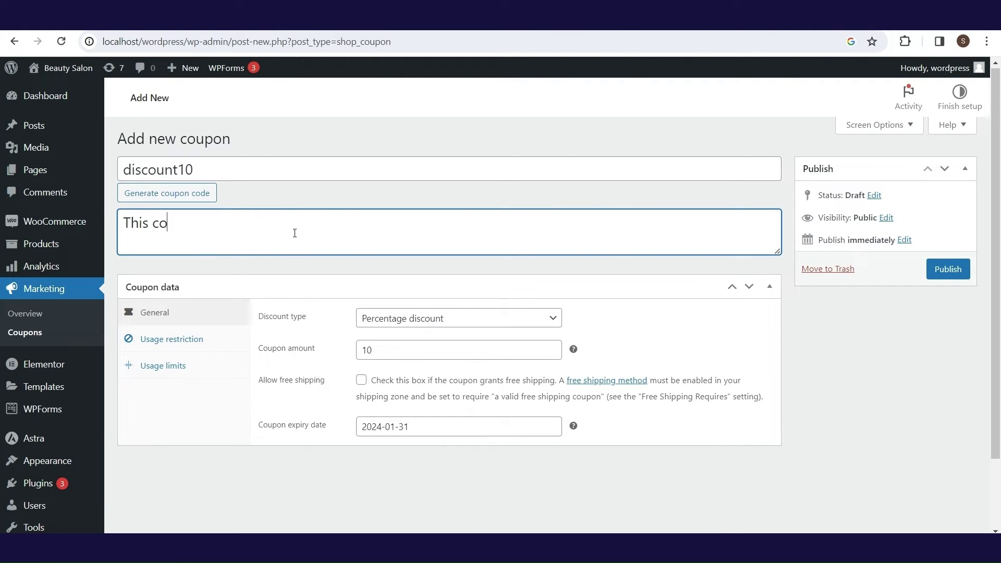
{"action": "type", "text": "upon gives you 10% discount."}
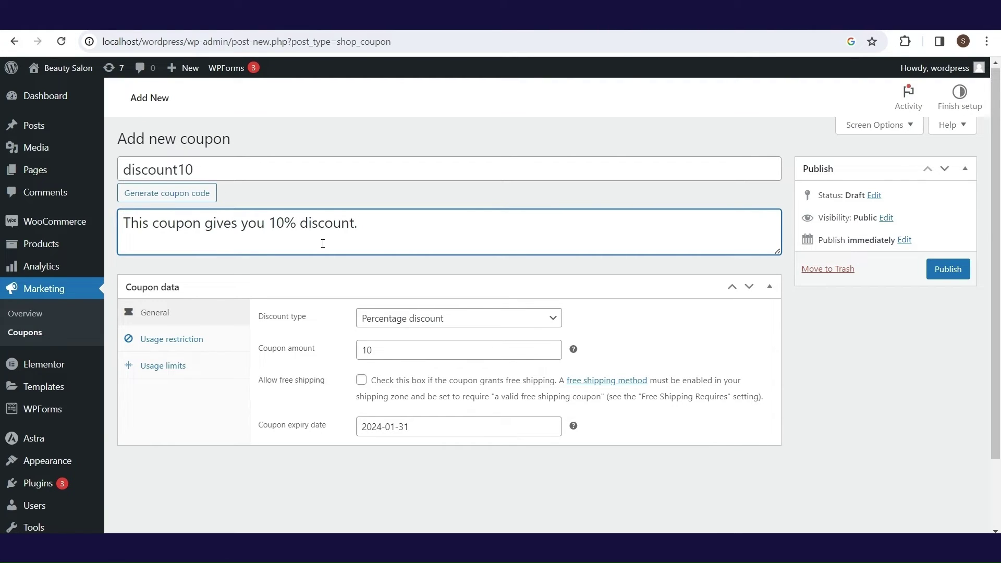
{"action": "left_click", "coordinate": [946, 274]}
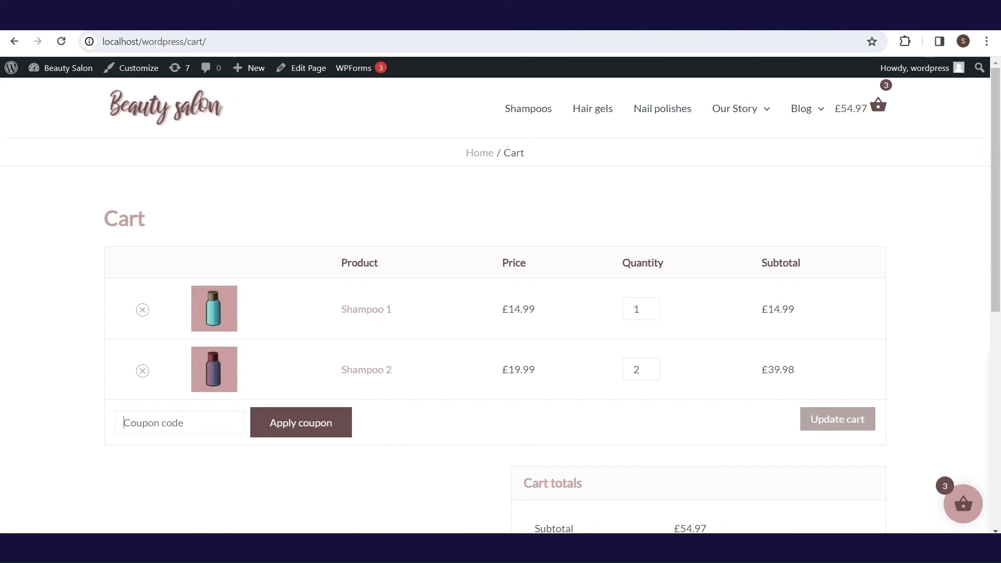
Apply the coupon discount10 on the store's cart page and review the cart totals
{"action": "left_click", "coordinate": [180, 422]}
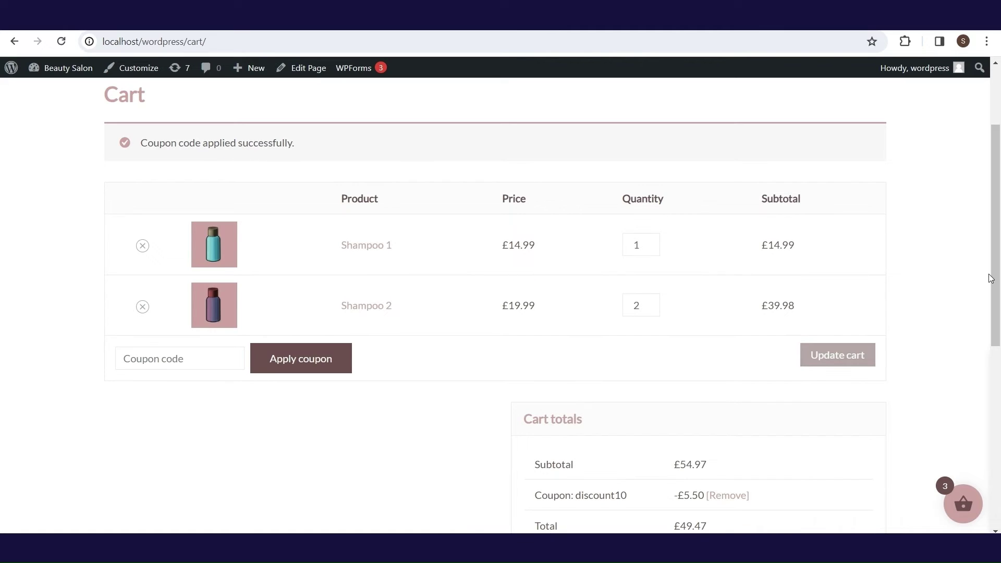
{"action": "scroll", "coordinate": [999, 242], "scroll_direction": "down", "scroll_amount": 1}
{"action": "scroll", "coordinate": [999, 242], "scroll_direction": "down", "scroll_amount": 2}
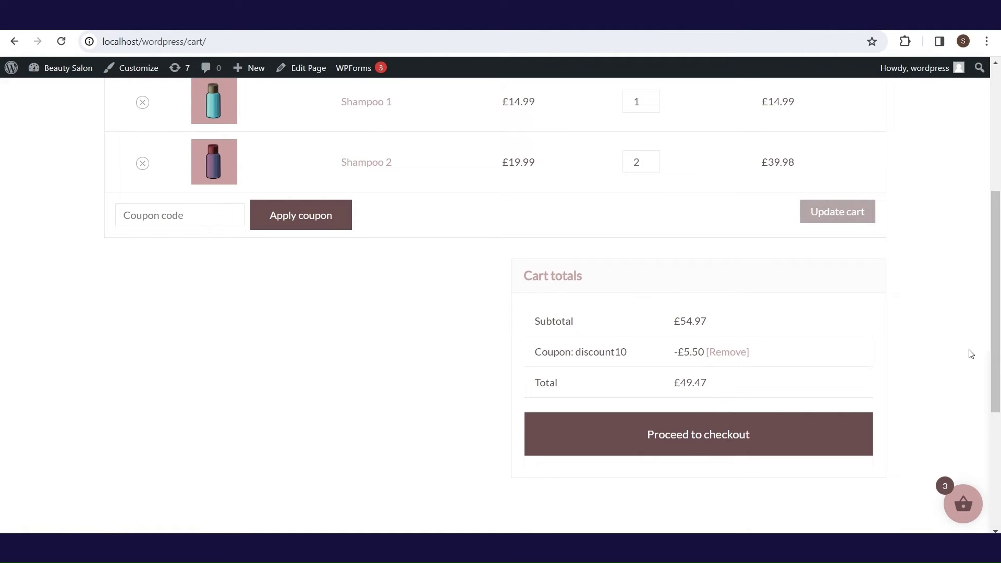
{"action": "left_click_drag", "start_coordinate": [998, 315], "coordinate": [999, 192]}
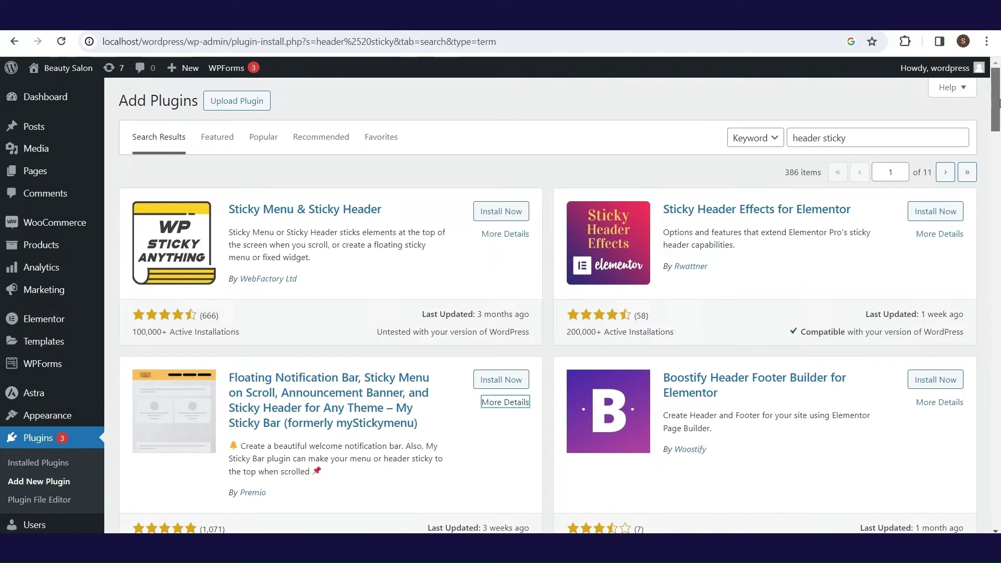
Install and activate the My Sticky Bar plugin by Premio from the "header sticky" search results
{"action": "scroll", "coordinate": [999, 121], "scroll_direction": "down", "scroll_amount": 2}
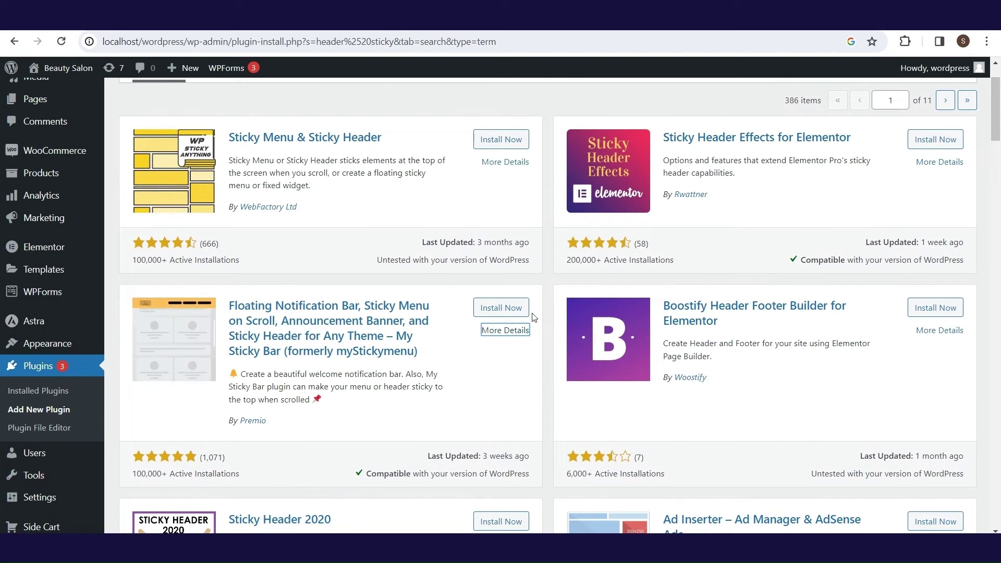
{"action": "left_click", "coordinate": [521, 310]}
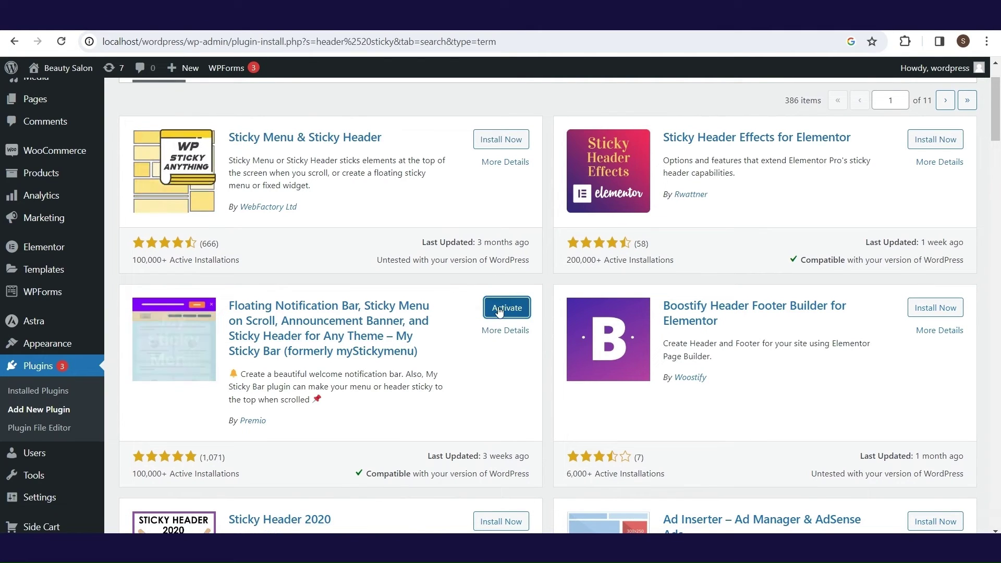
{"action": "left_click", "coordinate": [499, 311]}
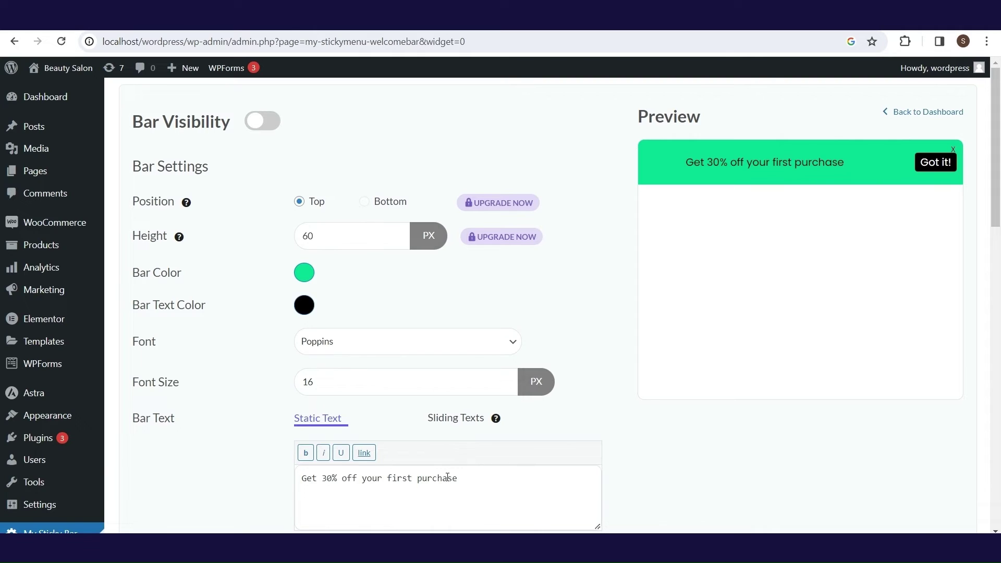
Set the bar text to "10% on orders over £50" in white on a brown bar, and check the bar on the cart page
{"action": "key", "text": "ctrl+a"}
{"action": "type", "text": "10% on orders over £50"}
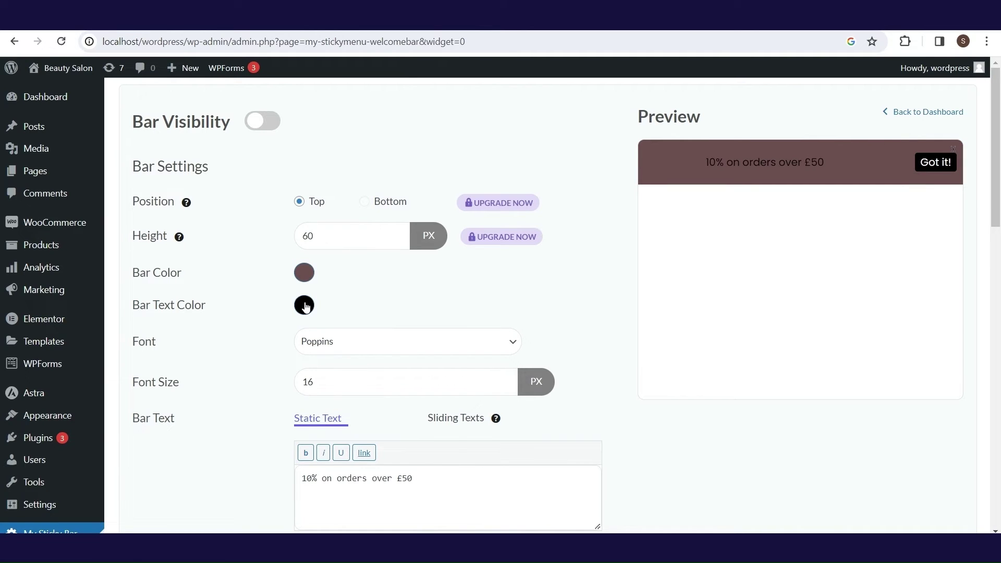
{"action": "left_click", "coordinate": [306, 307]}
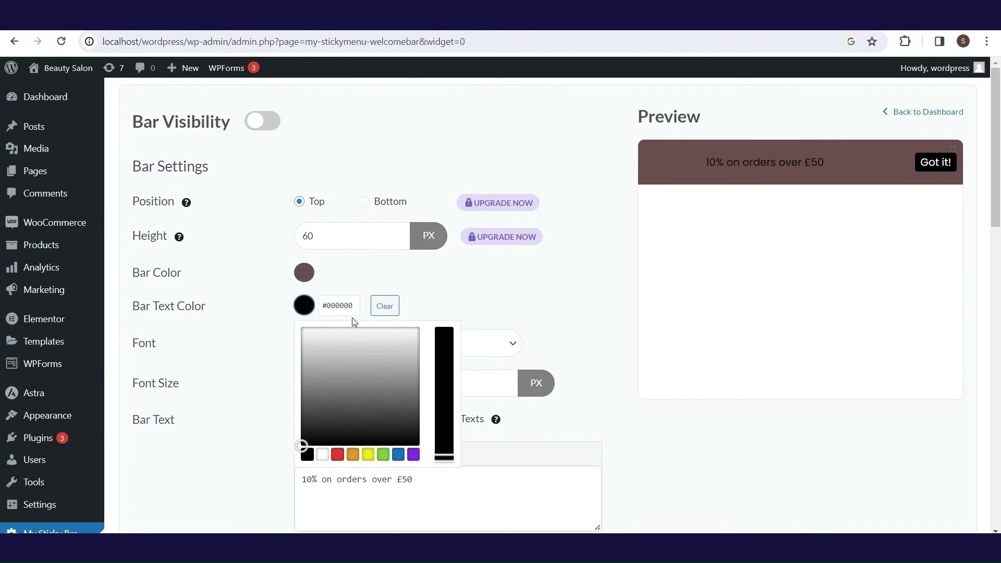
{"action": "left_click", "coordinate": [355, 348]}
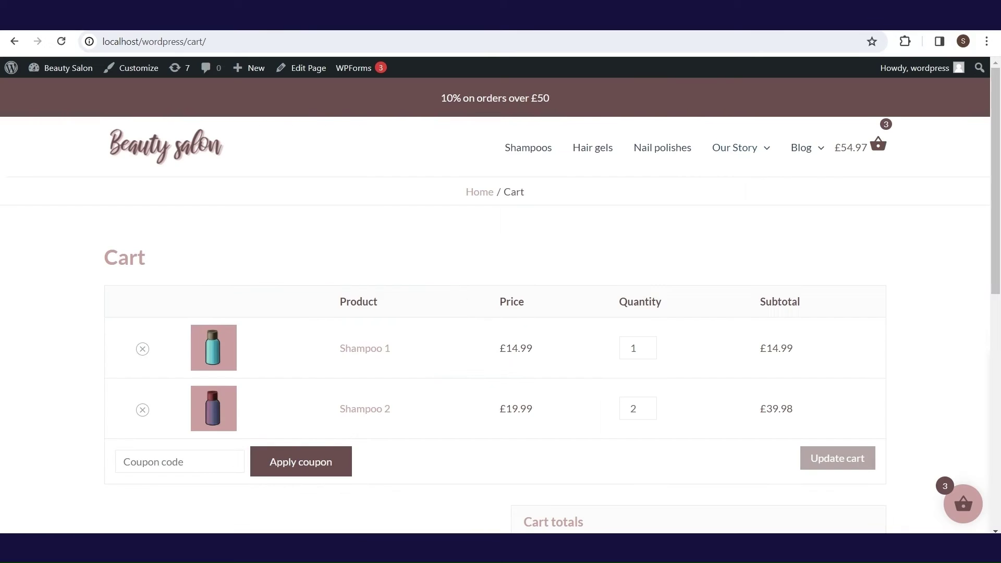
{"action": "mouse_move", "coordinate": [779, 186]}
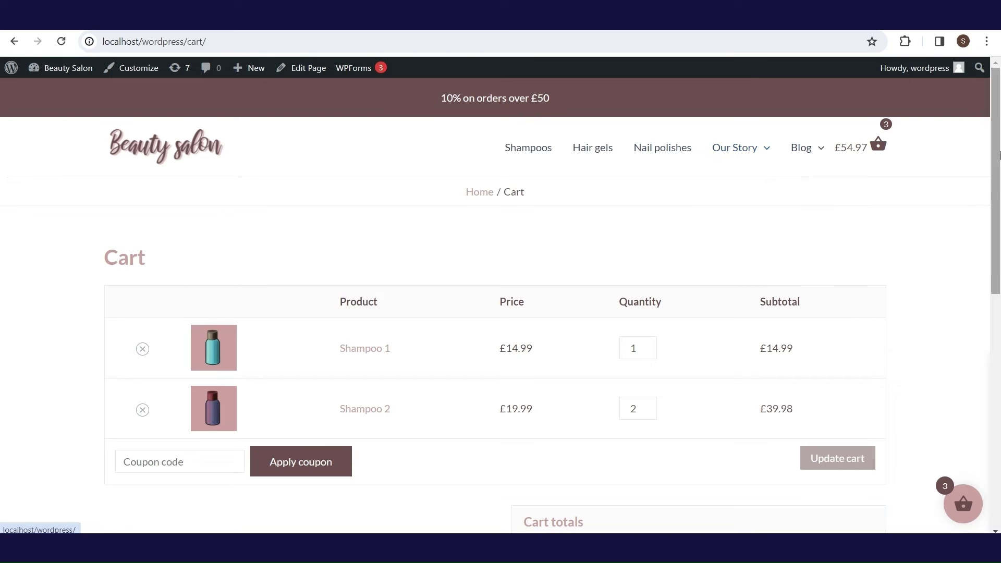
{"action": "mouse_move", "coordinate": [1000, 140]}
{"action": "left_mouse_down"}
{"action": "mouse_move", "coordinate": [1000, 311]}
{"action": "mouse_move", "coordinate": [999, 134]}
{"action": "left_mouse_up"}
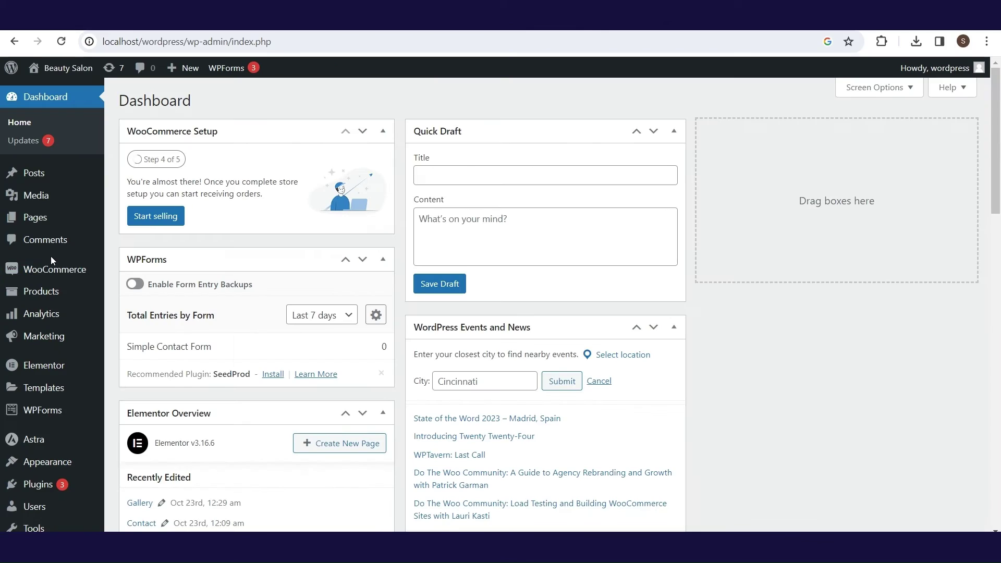
Start a new shipping zone in the WooCommerce shipping settings and add the Flat rate shipping method to it
{"action": "mouse_move", "coordinate": [52, 275]}
{"action": "left_click", "coordinate": [131, 345]}
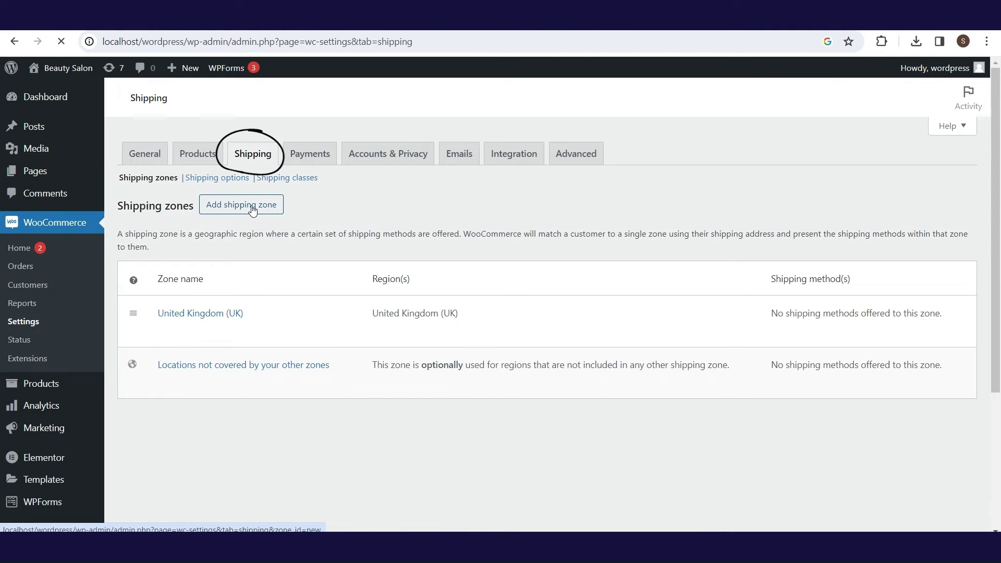
{"action": "left_click", "coordinate": [252, 210]}
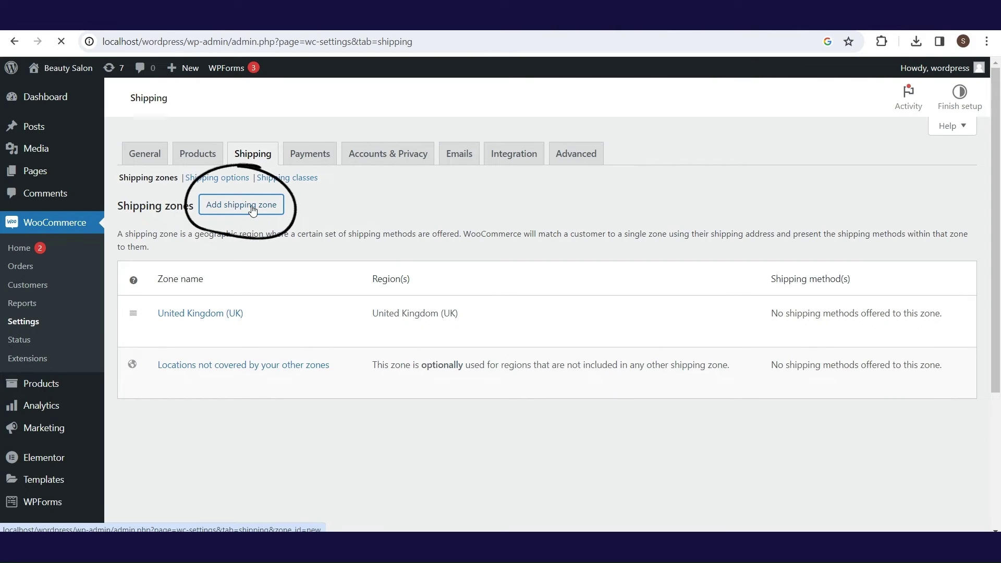
{"action": "left_click", "coordinate": [253, 210]}
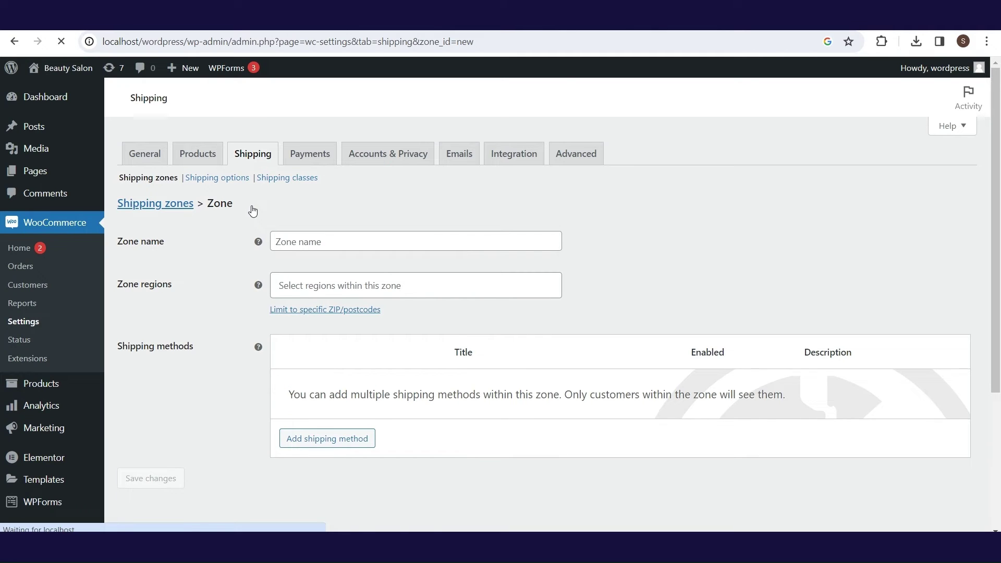
{"action": "left_click", "coordinate": [340, 438]}
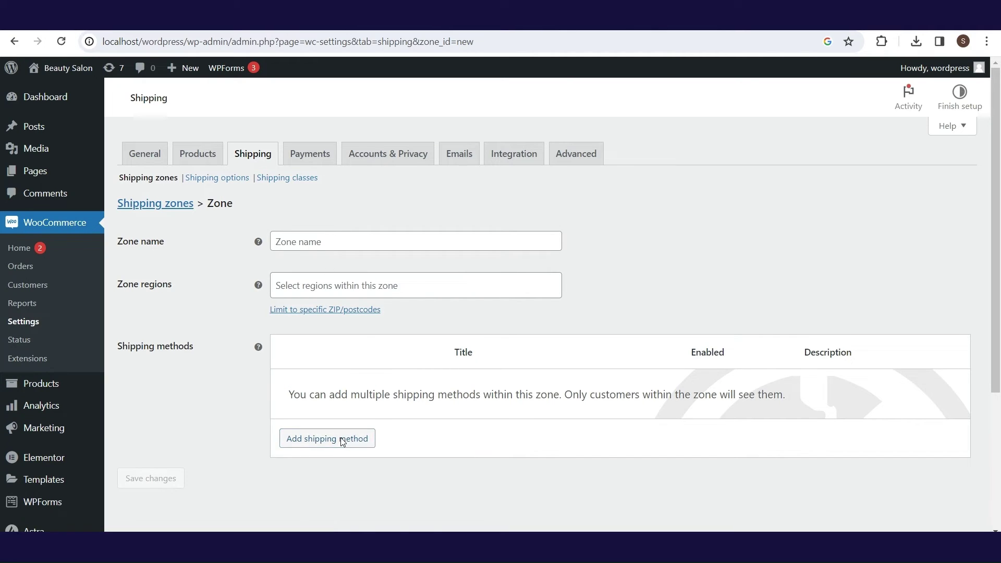
{"action": "left_click", "coordinate": [416, 301]}
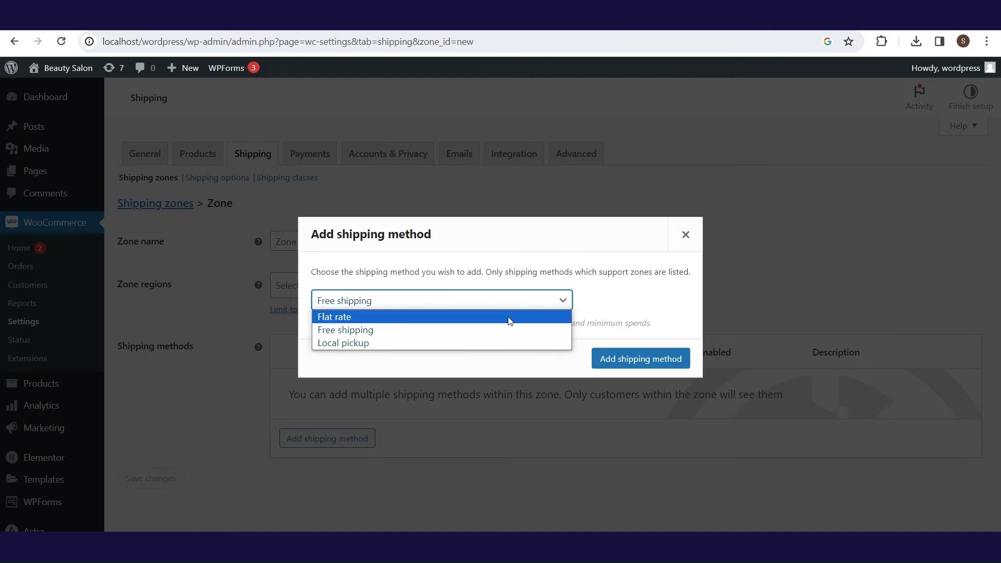
{"action": "left_click", "coordinate": [510, 317]}
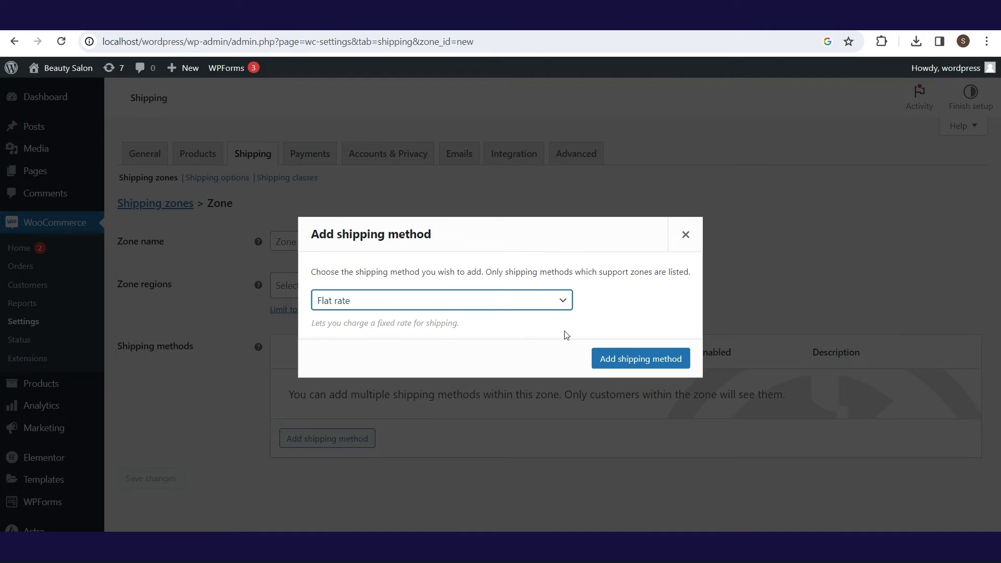
{"action": "left_click", "coordinate": [620, 361]}
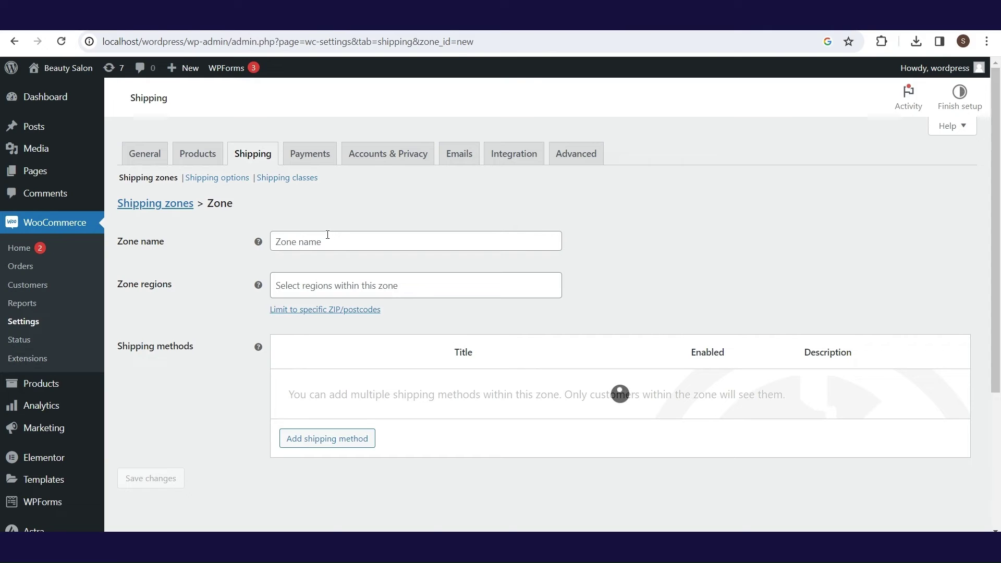
Keep the new zone's flat rate taxable, set its cost to 5 and save the method settings
{"action": "mouse_move", "coordinate": [368, 395]}
{"action": "left_click", "coordinate": [315, 404]}
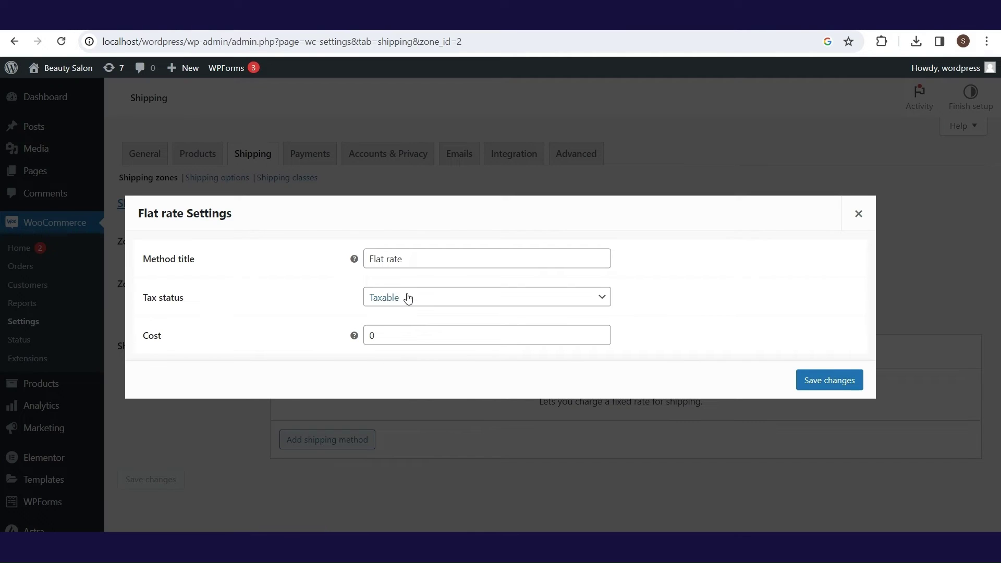
{"action": "left_click", "coordinate": [406, 298]}
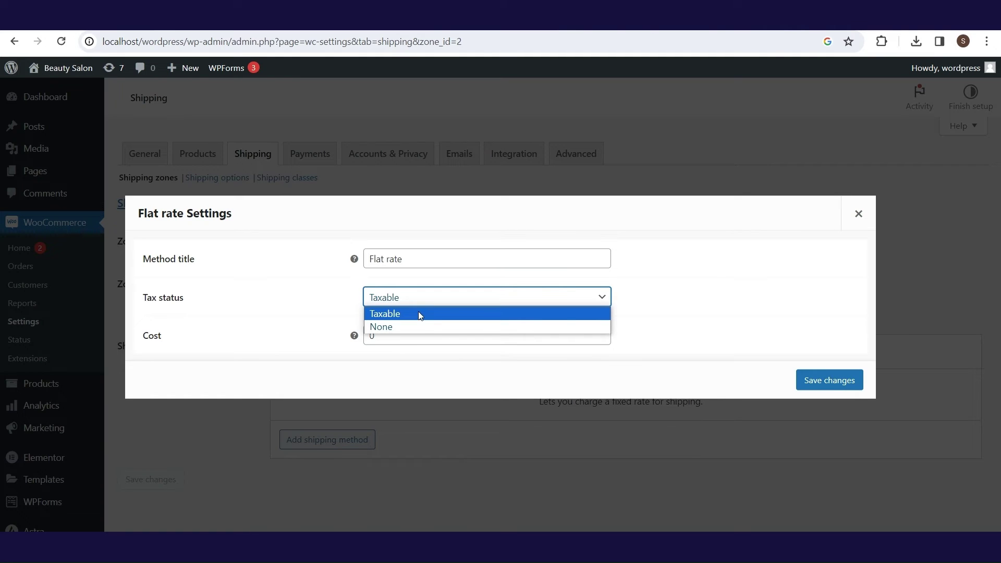
{"action": "left_click", "coordinate": [308, 311]}
{"action": "double_click", "coordinate": [407, 336]}
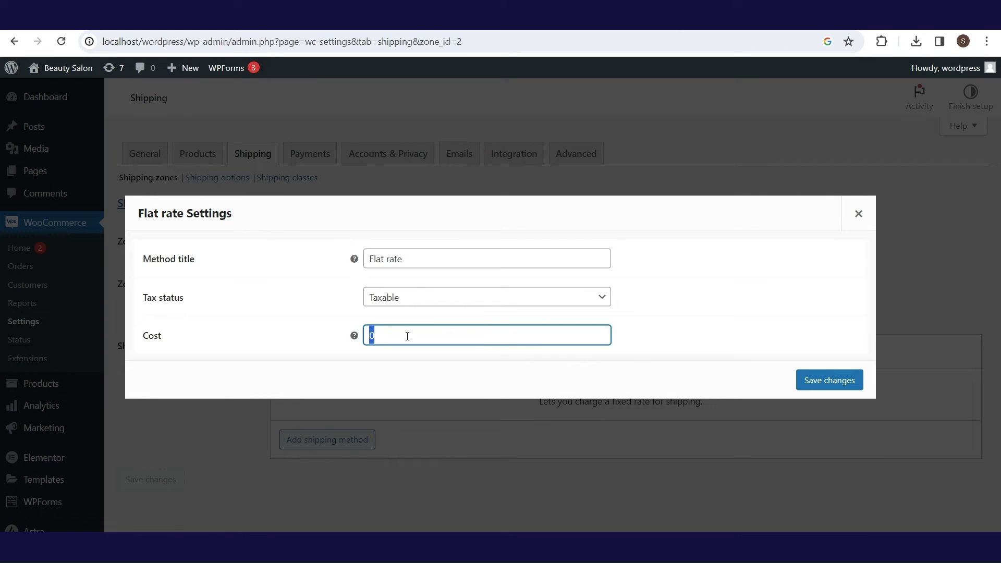
{"action": "type", "text": "5"}
{"action": "left_click", "coordinate": [814, 380]}
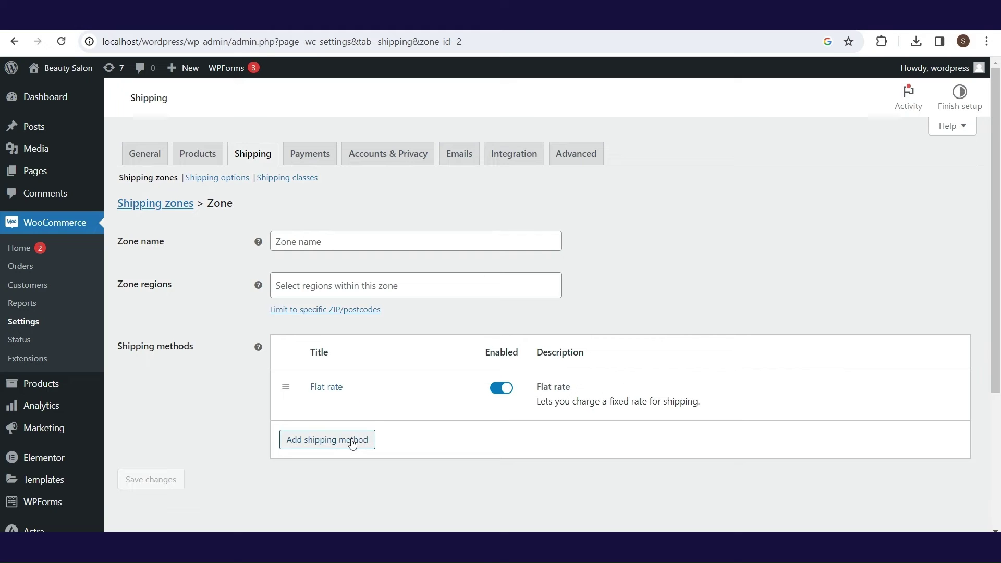
Add Free shipping as a second shipping method in the new zone
{"action": "left_click", "coordinate": [351, 442]}
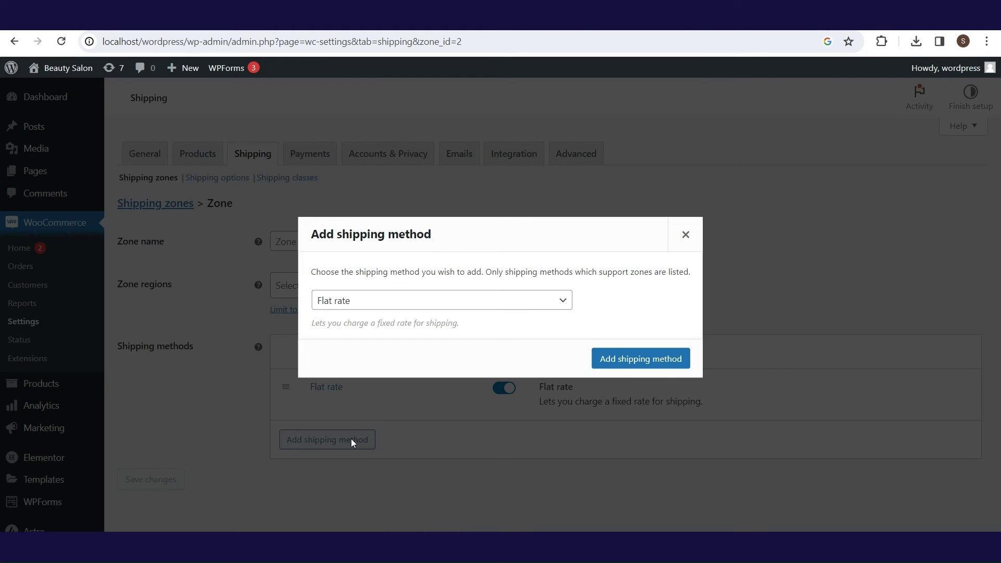
{"action": "left_click", "coordinate": [399, 309]}
{"action": "left_click", "coordinate": [396, 327]}
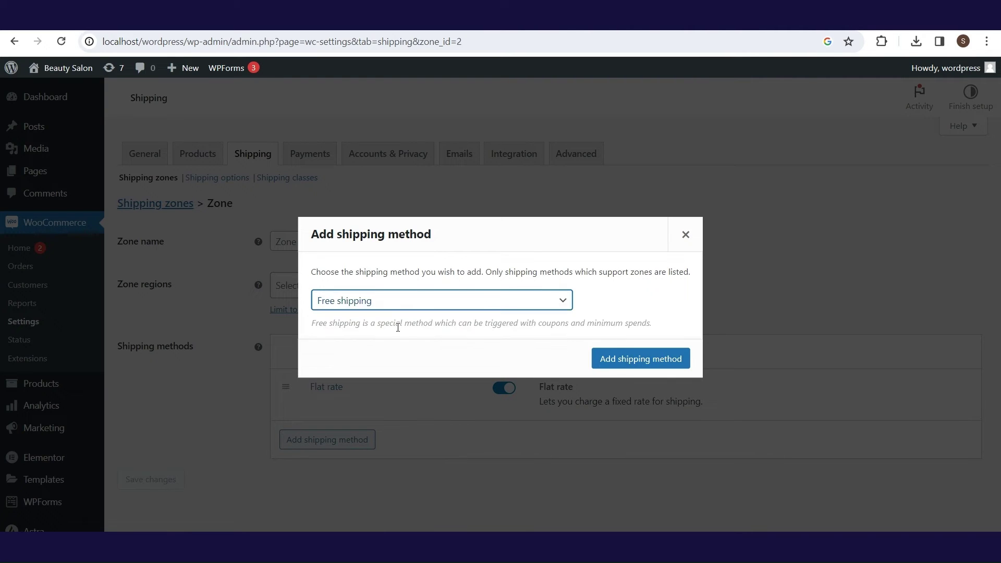
{"action": "left_click", "coordinate": [621, 365]}
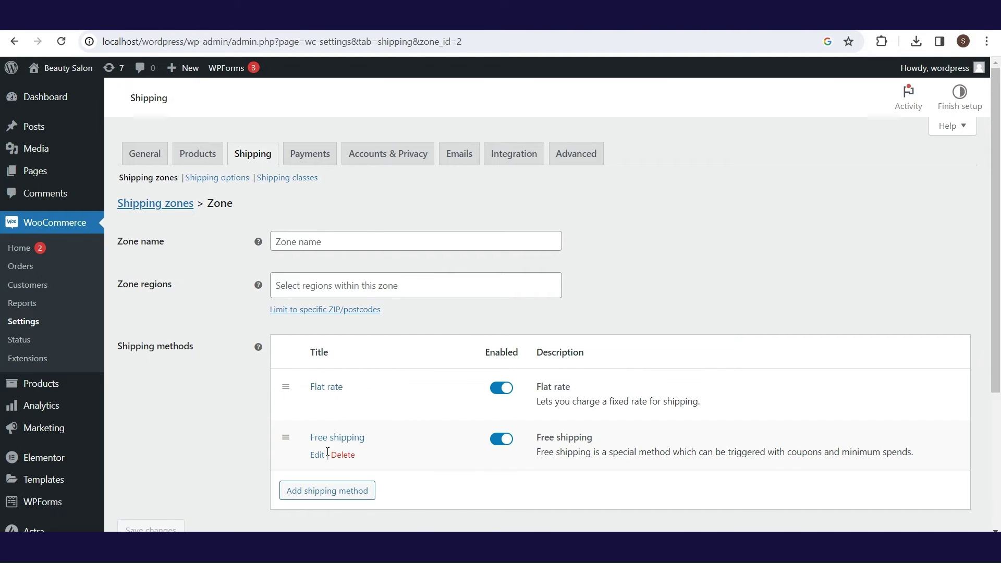
Make free shipping require a minimum order amount of 100 and save the method settings
{"action": "left_click", "coordinate": [318, 456]}
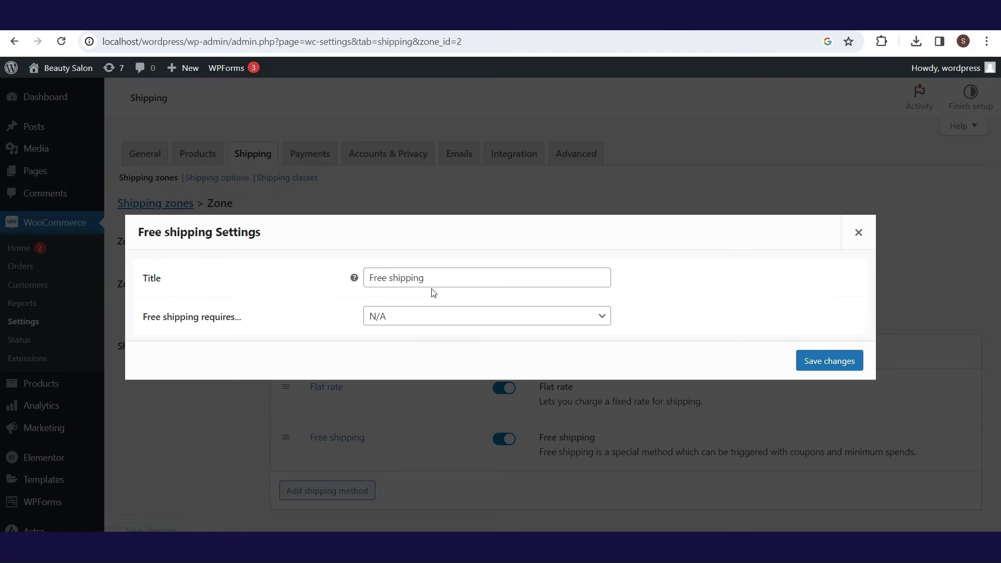
{"action": "left_click", "coordinate": [424, 318]}
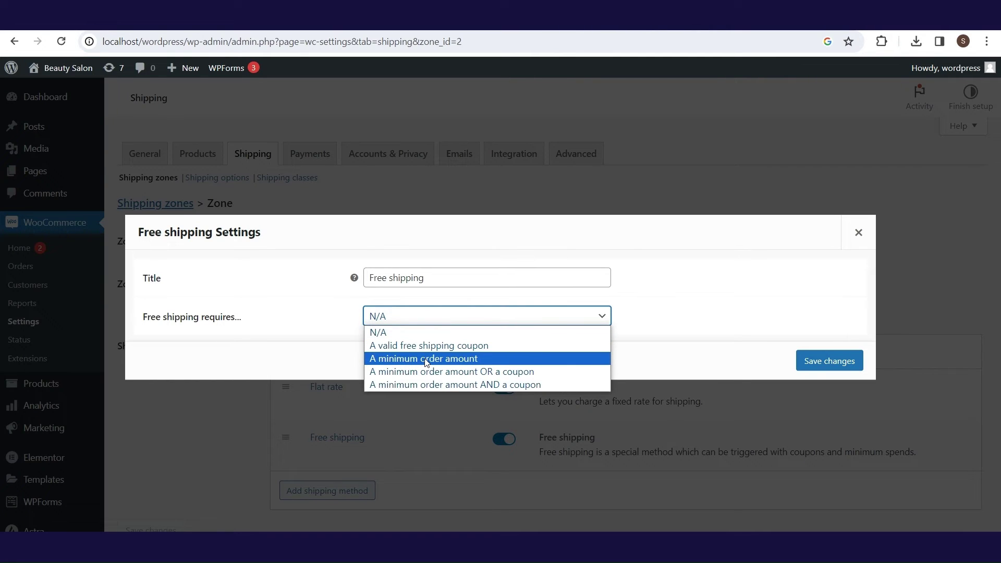
{"action": "left_click", "coordinate": [427, 360]}
{"action": "double_click", "coordinate": [401, 317]}
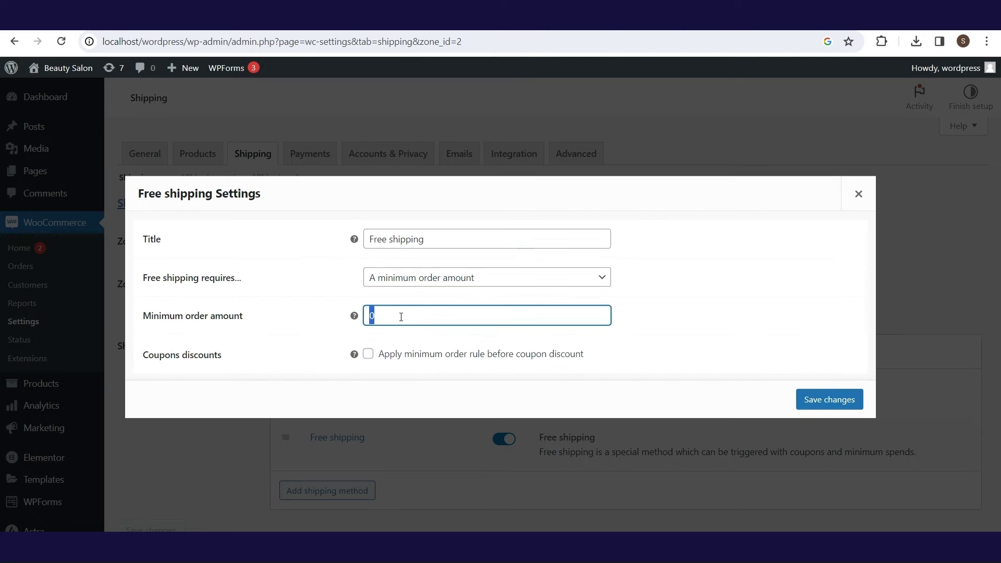
{"action": "type", "text": "100"}
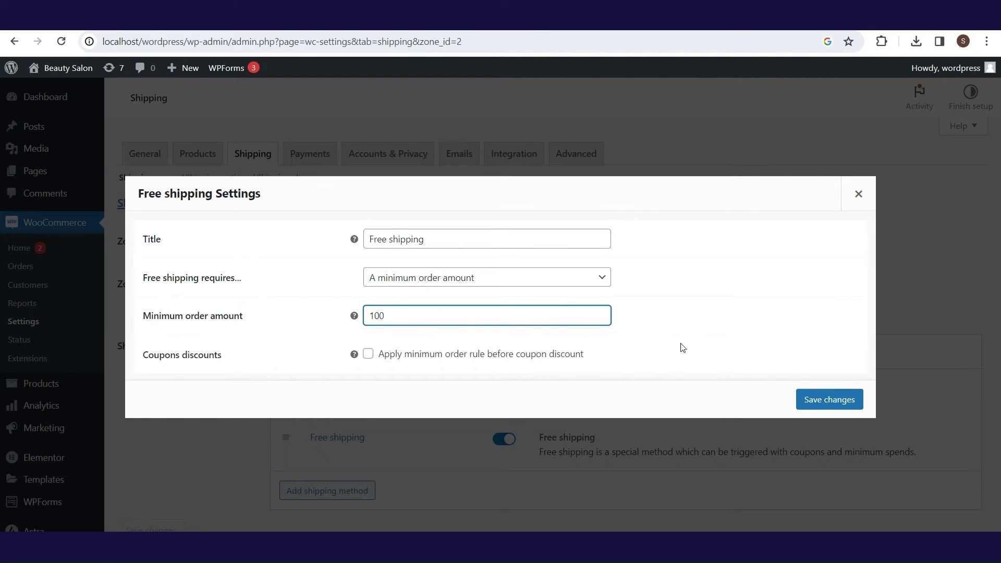
{"action": "left_click", "coordinate": [686, 348]}
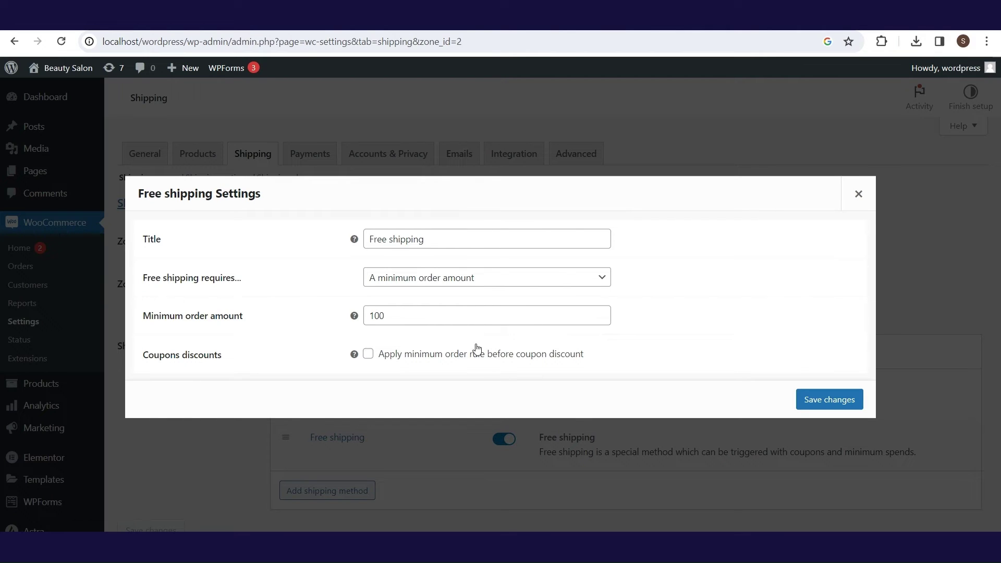
{"action": "left_click", "coordinate": [800, 407]}
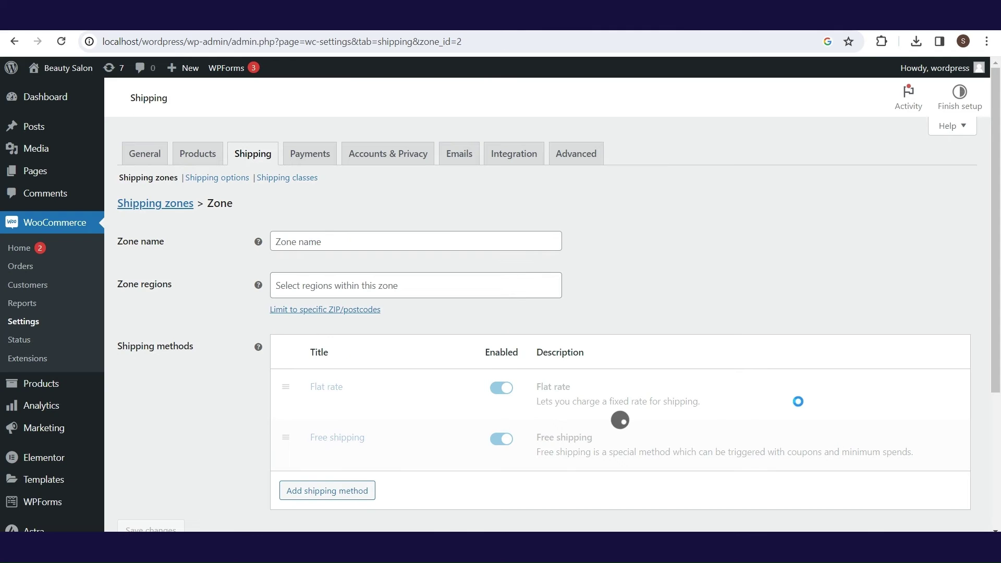
Set the zone region to United Kingdom (UK), name the zone UK and save the changes
{"action": "left_click", "coordinate": [346, 287]}
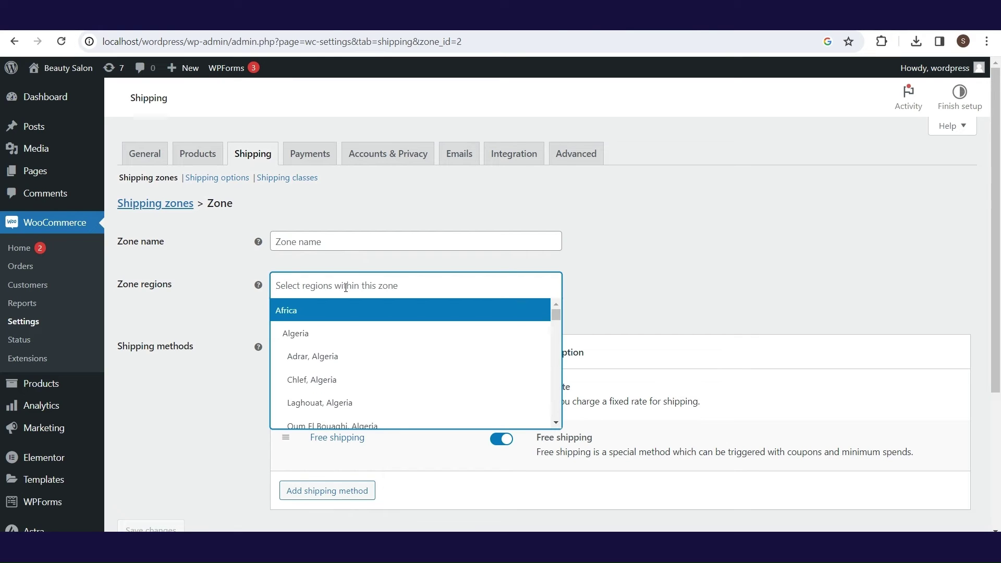
{"action": "type", "text": "united"}
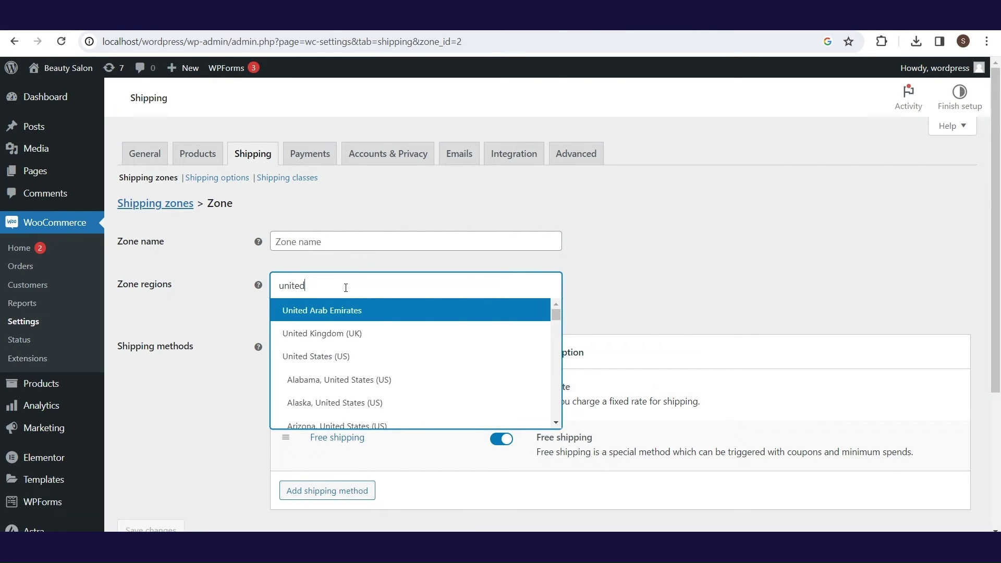
{"action": "left_click", "coordinate": [386, 342]}
{"action": "left_click", "coordinate": [367, 247]}
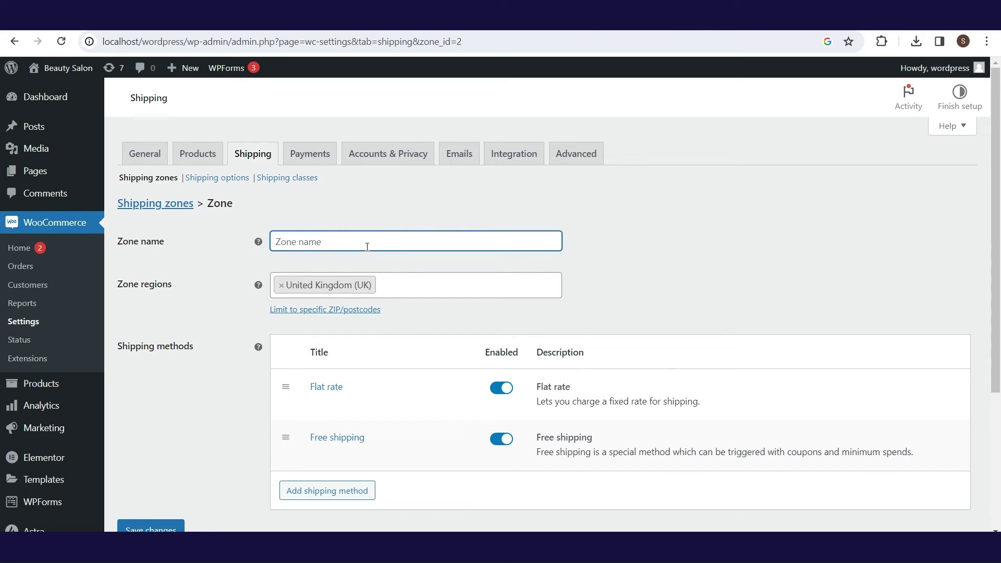
{"action": "type", "text": "UK"}
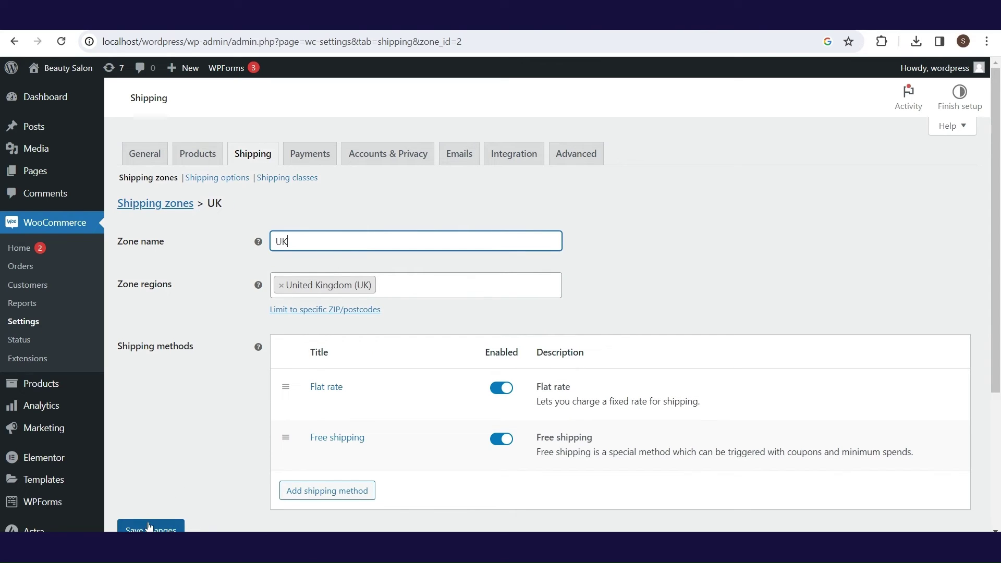
{"action": "left_click", "coordinate": [149, 528]}
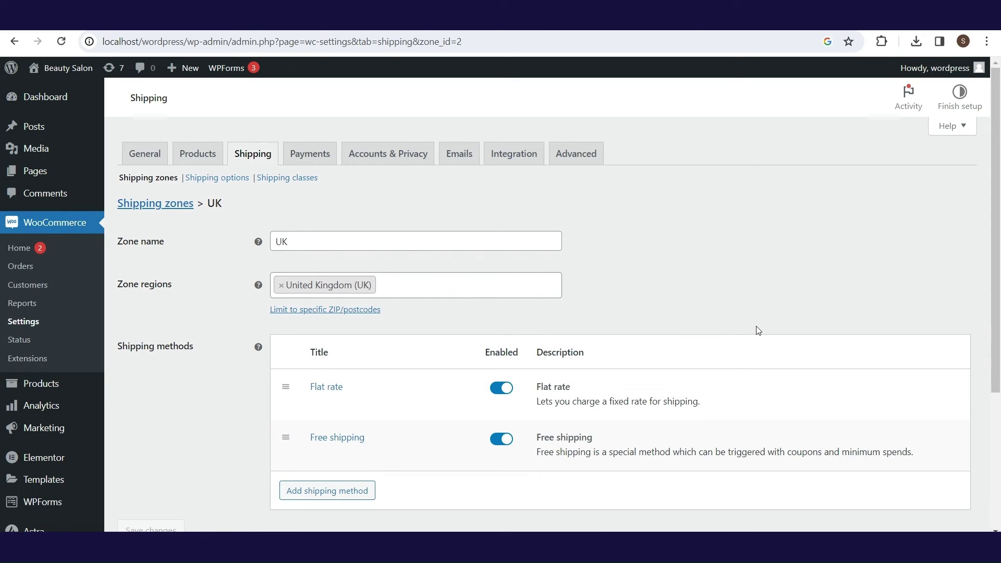
Add a Flat rate method with a cost of 10 to the zone for locations not covered by other zones
{"action": "left_click", "coordinate": [206, 418]}
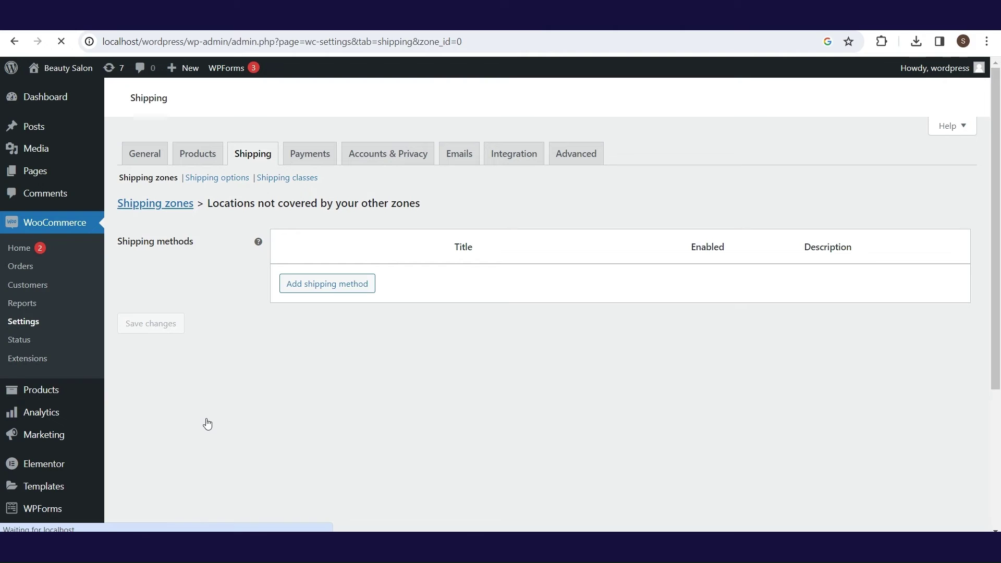
{"action": "left_click", "coordinate": [333, 339]}
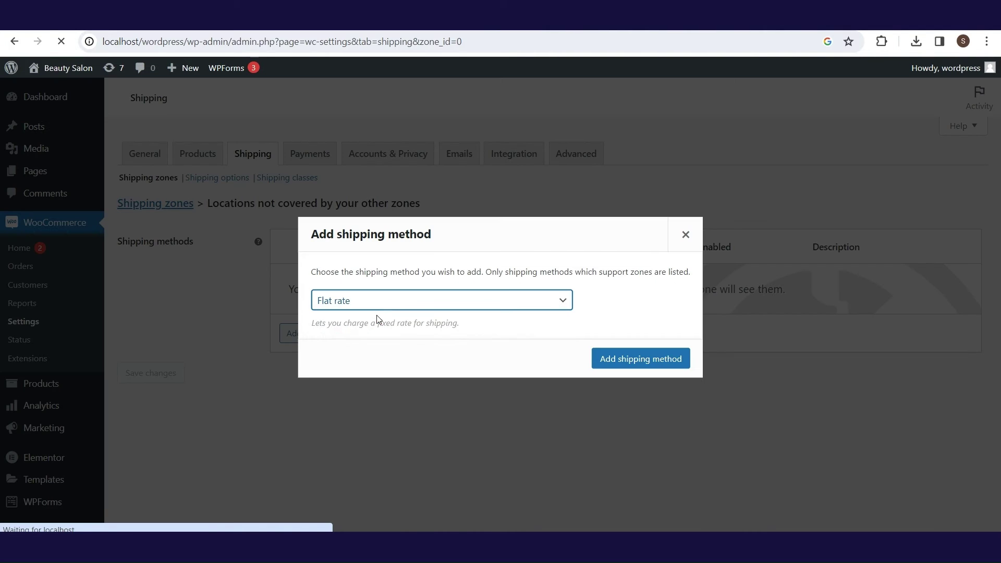
{"action": "left_click", "coordinate": [613, 364]}
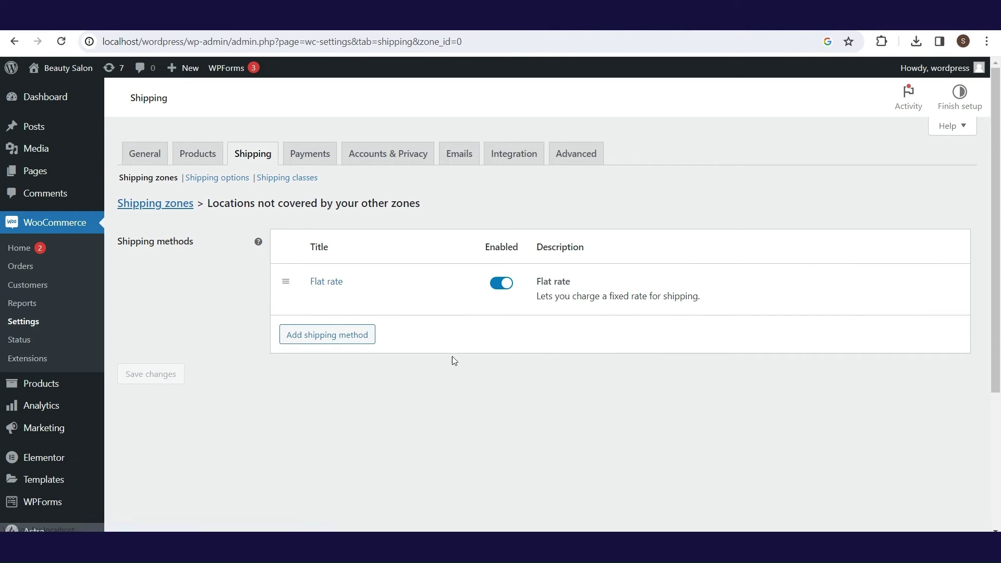
{"action": "left_click", "coordinate": [314, 302]}
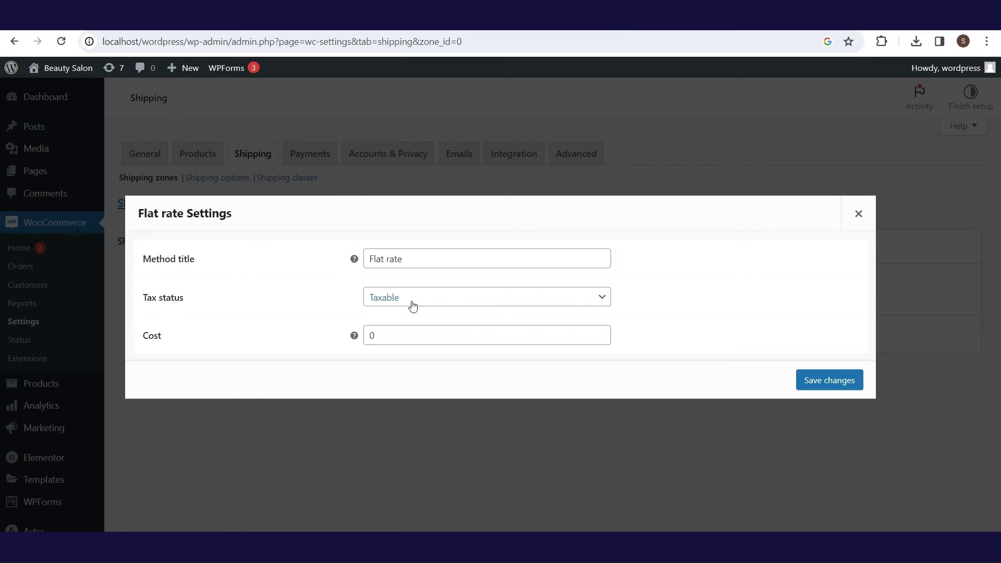
{"action": "left_click", "coordinate": [393, 338]}
{"action": "type", "text": "10"}
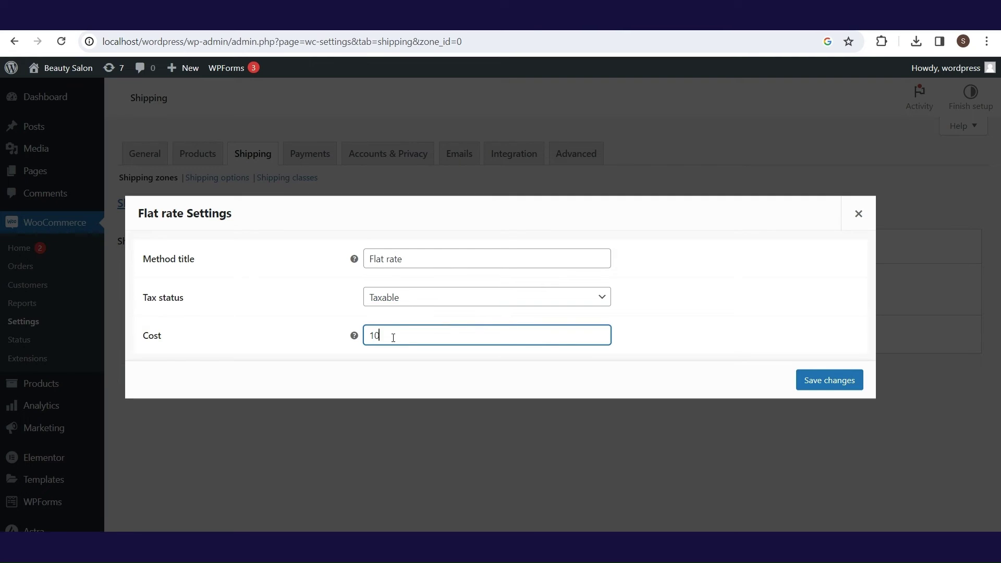
{"action": "left_click", "coordinate": [830, 379]}
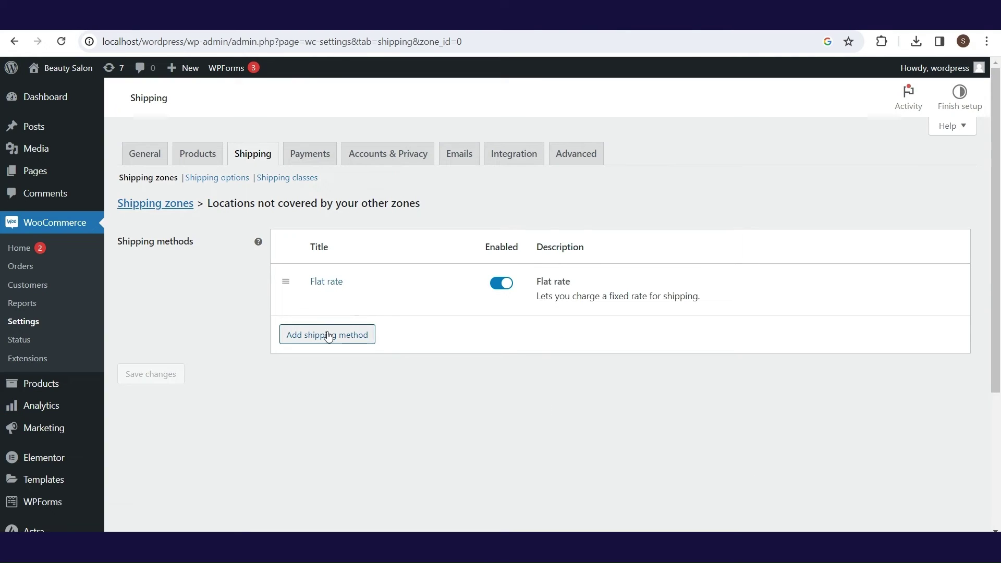
Add Free shipping with a minimum order amount of 100 to the zone for locations not covered by other zones
{"action": "left_click", "coordinate": [328, 335]}
{"action": "left_click", "coordinate": [358, 306]}
{"action": "left_click", "coordinate": [344, 326]}
{"action": "left_click", "coordinate": [594, 358]}
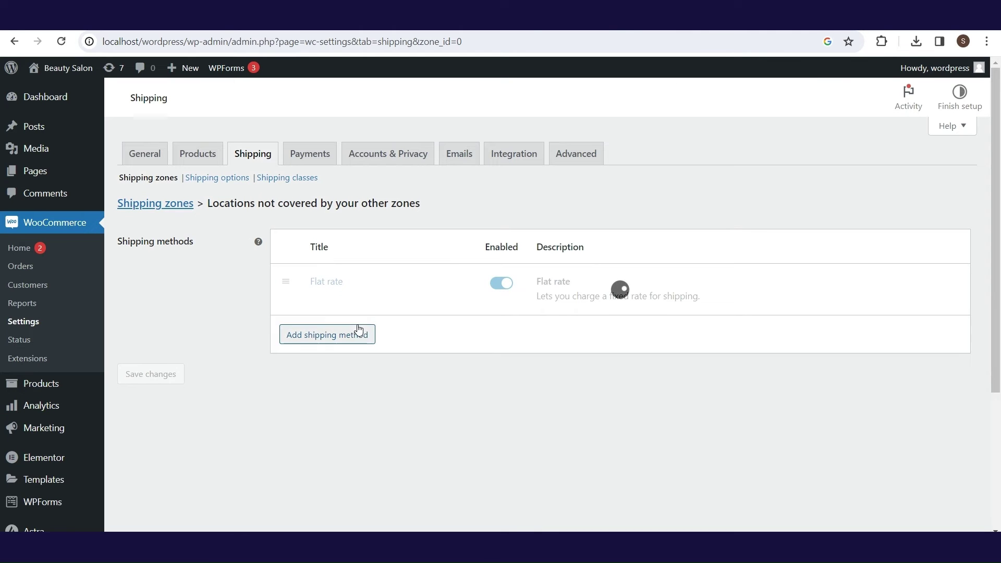
{"action": "left_click", "coordinate": [317, 348]}
{"action": "left_click", "coordinate": [388, 316]}
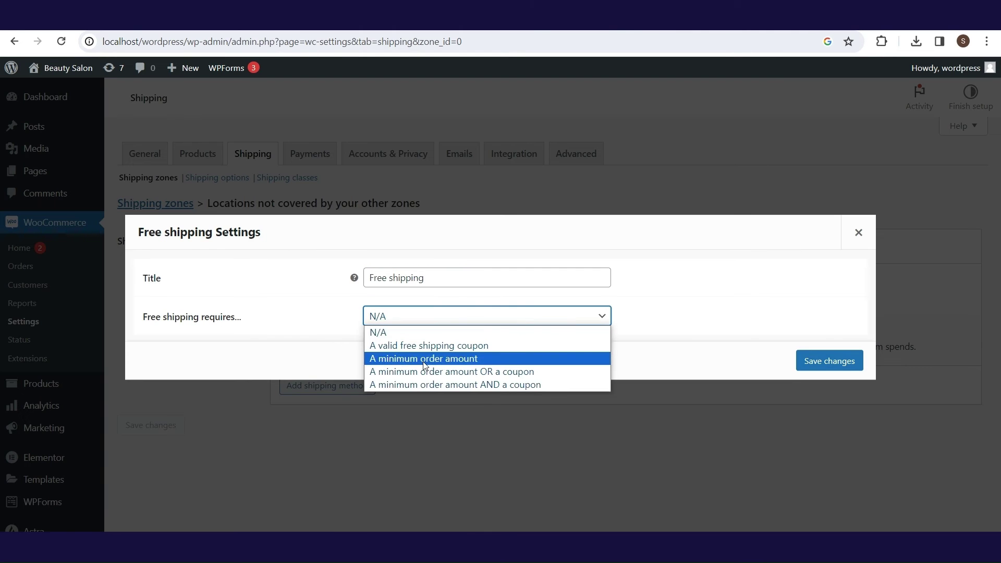
{"action": "left_click", "coordinate": [424, 360]}
{"action": "left_click", "coordinate": [404, 313]}
{"action": "type", "text": "100"}
{"action": "left_click", "coordinate": [850, 402]}
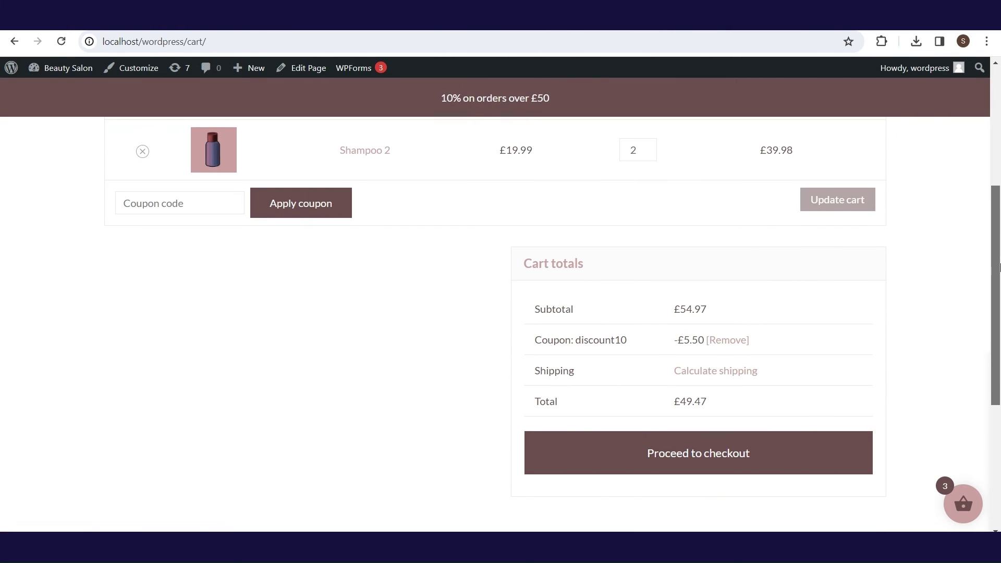
Calculate the cart's shipping for the country United Arab Emirates
{"action": "left_click", "coordinate": [722, 374]}
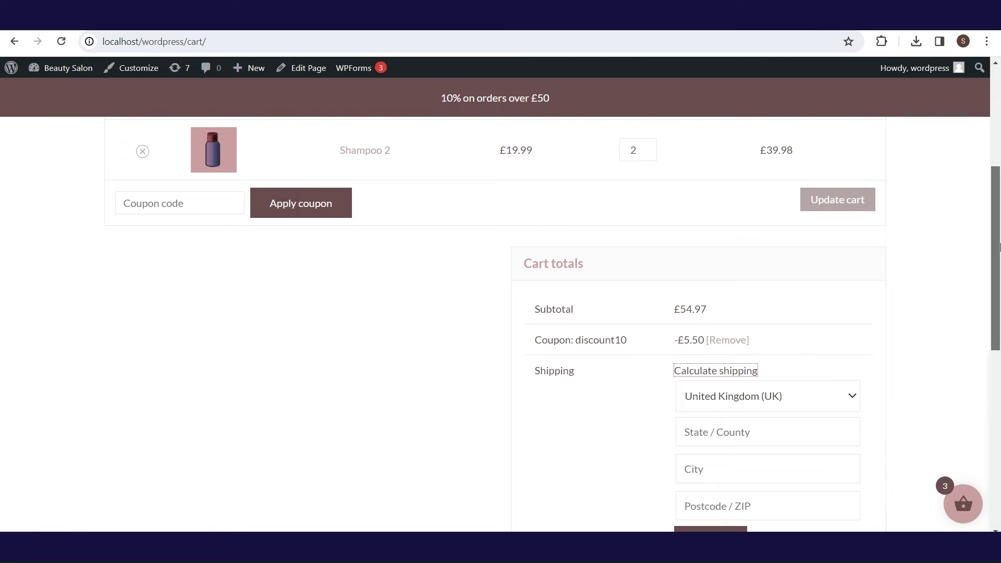
{"action": "scroll", "coordinate": [999, 245], "scroll_direction": "down", "scroll_amount": 3}
{"action": "scroll", "coordinate": [999, 245], "scroll_direction": "up", "scroll_amount": 2}
{"action": "left_click", "coordinate": [767, 319]}
{"action": "left_click", "coordinate": [771, 397]}
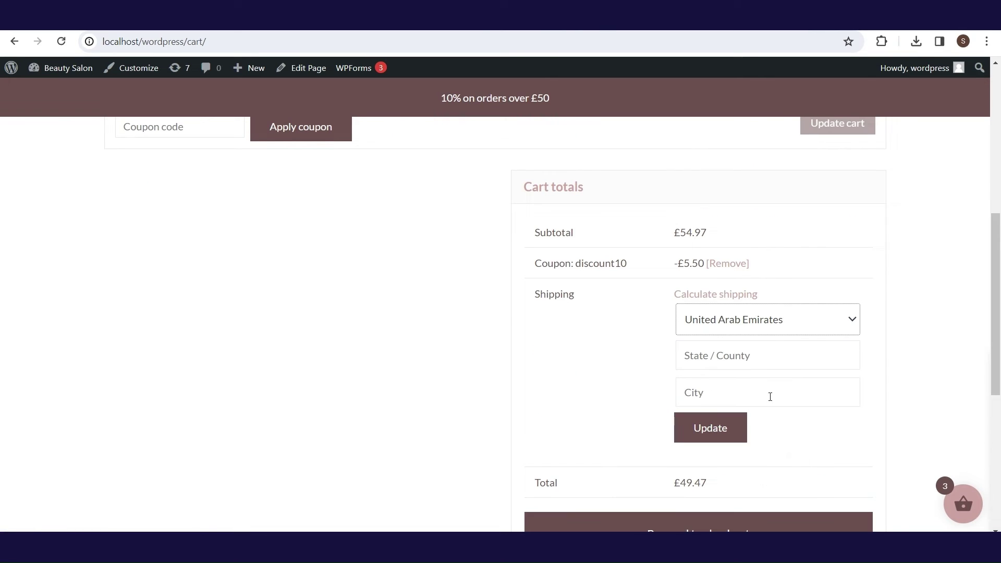
{"action": "left_click", "coordinate": [728, 426]}
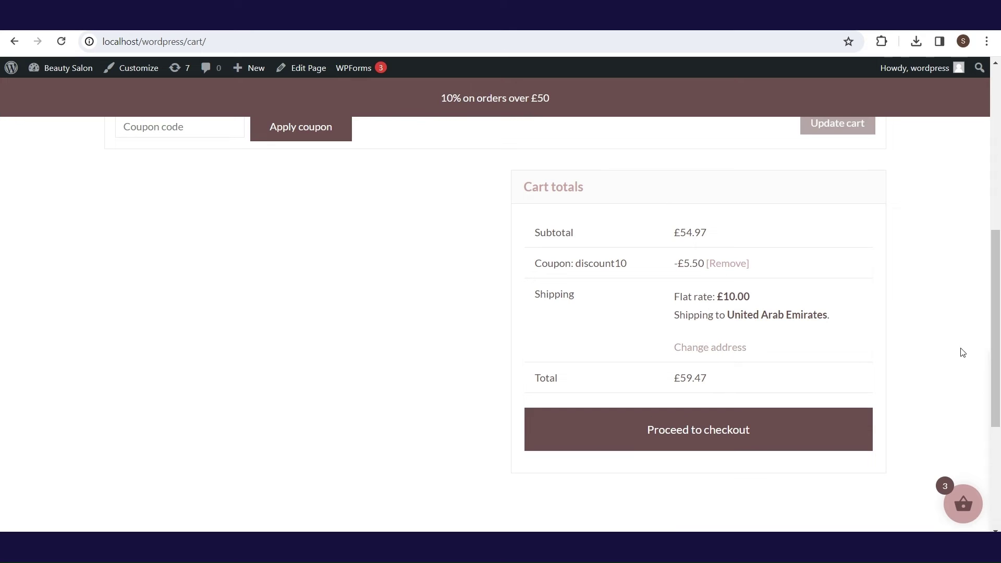
Set the quantity of Shampoo 2 to 5 and update the cart
{"action": "left_click_drag", "start_coordinate": [999, 335], "coordinate": [998, 202]}
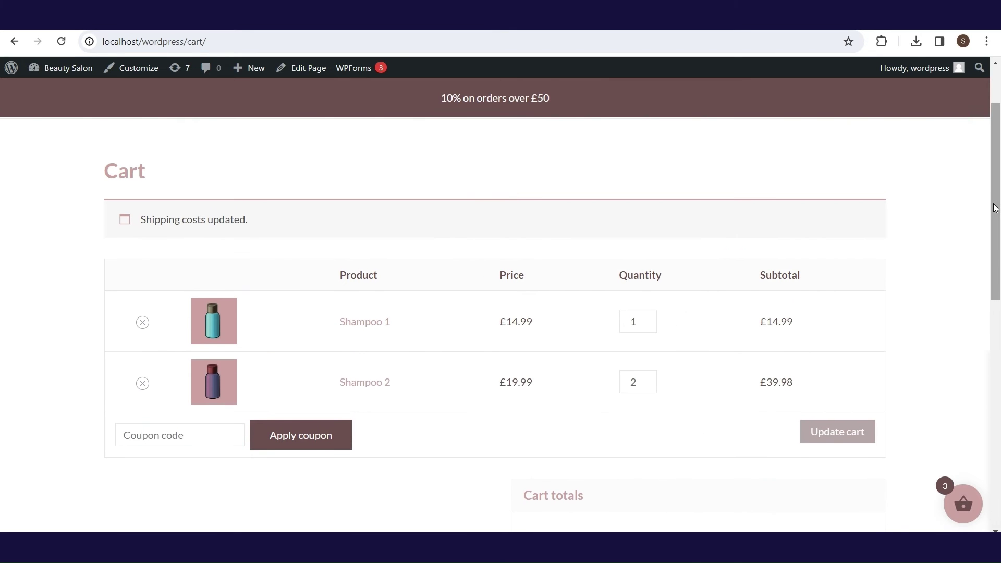
{"action": "left_click", "coordinate": [649, 380]}
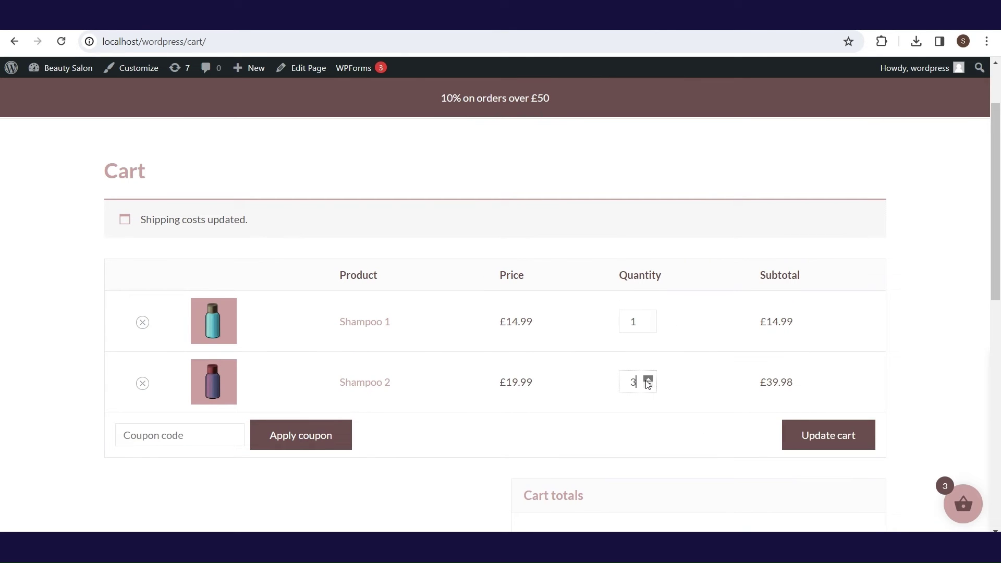
{"action": "left_click", "coordinate": [648, 379]}
{"action": "left_click", "coordinate": [648, 379]}
{"action": "left_click", "coordinate": [829, 430]}
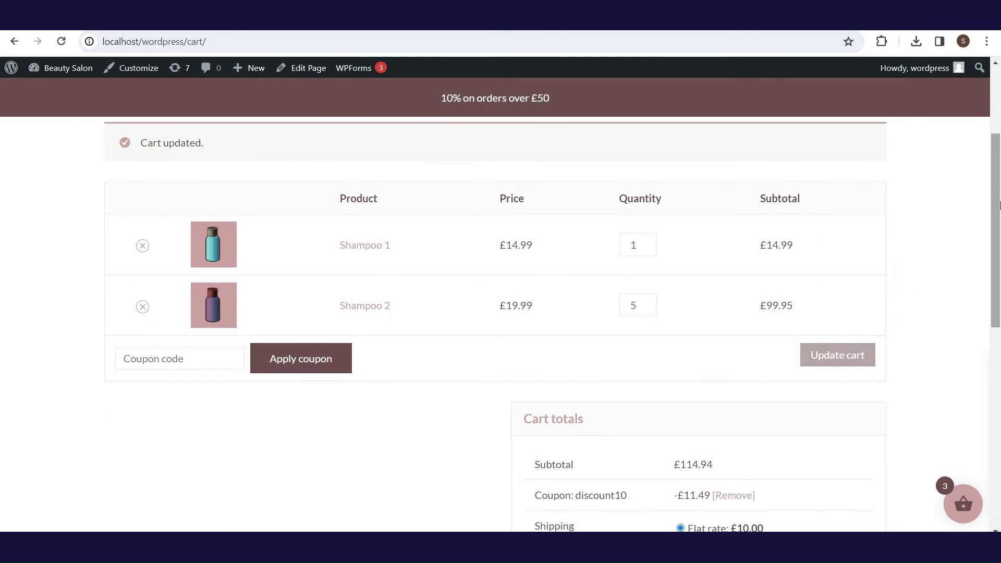
Choose Free shipping as the shipping method in the cart totals
{"action": "scroll", "coordinate": [999, 295], "scroll_direction": "down", "scroll_amount": 5}
{"action": "left_click_drag", "start_coordinate": [1000, 295], "coordinate": [1000, 295]}
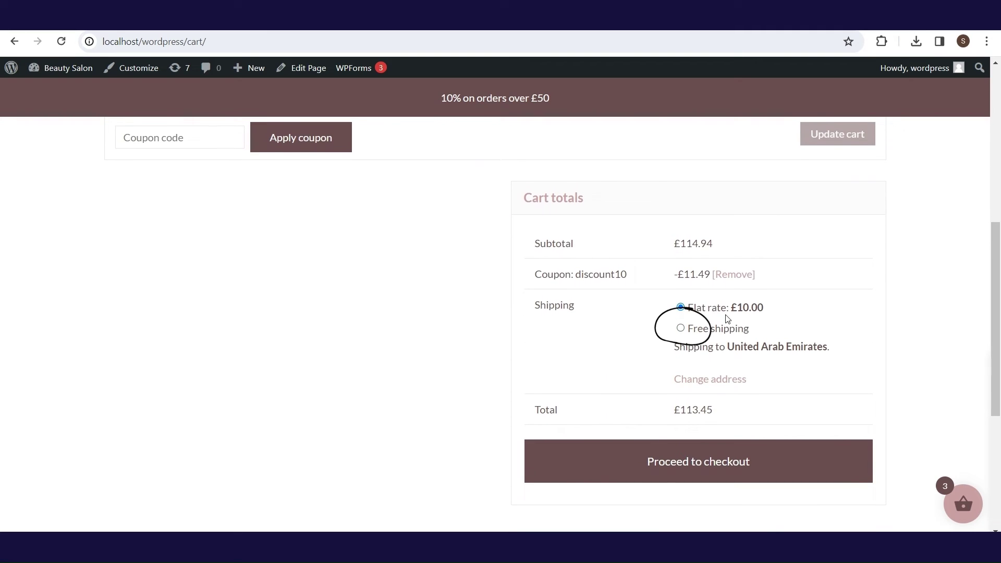
{"action": "left_click", "coordinate": [680, 329]}
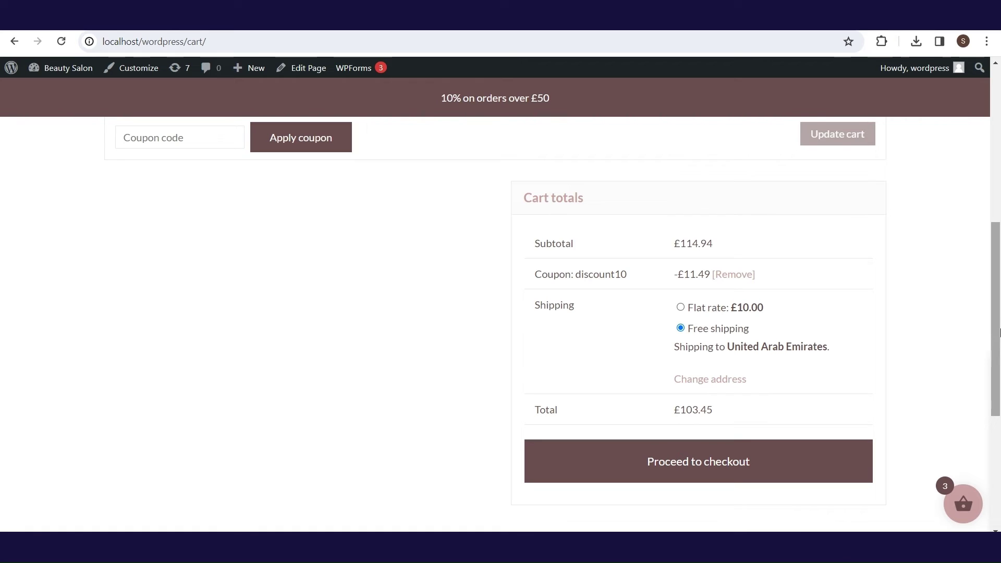
{"action": "left_click_drag", "start_coordinate": [1000, 332], "coordinate": [1000, 167]}
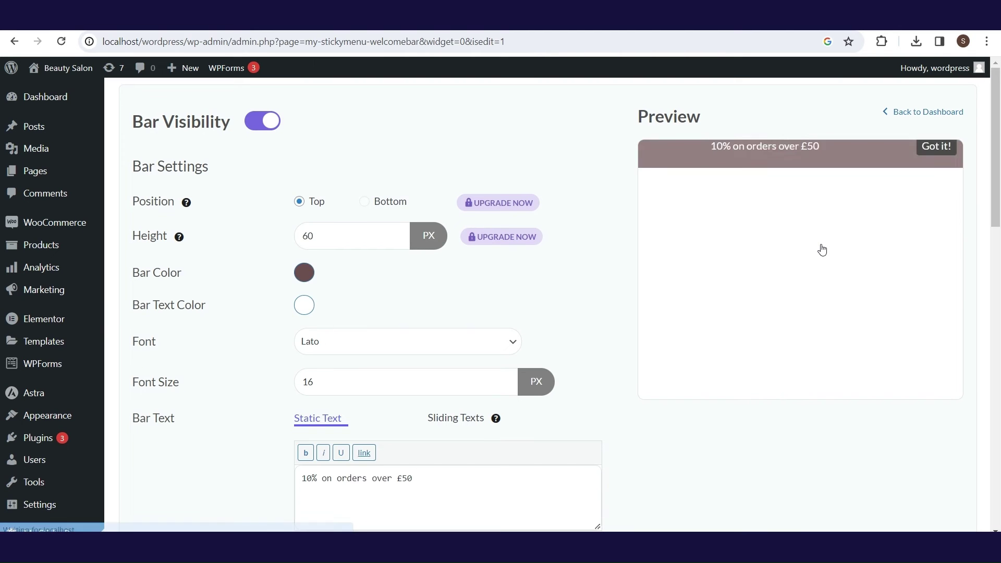
Extend the promotional bar text to "10% on orders over £50 + Free delivery on orders over £100" and save it
{"action": "type", "text": "+"}
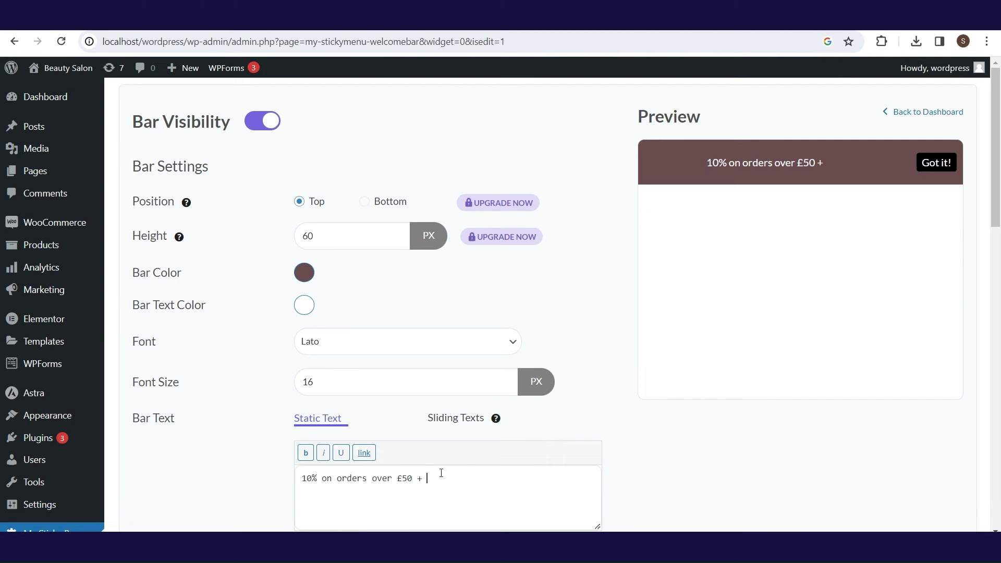
{"action": "type", "text": "Free delivery on orders over £100"}
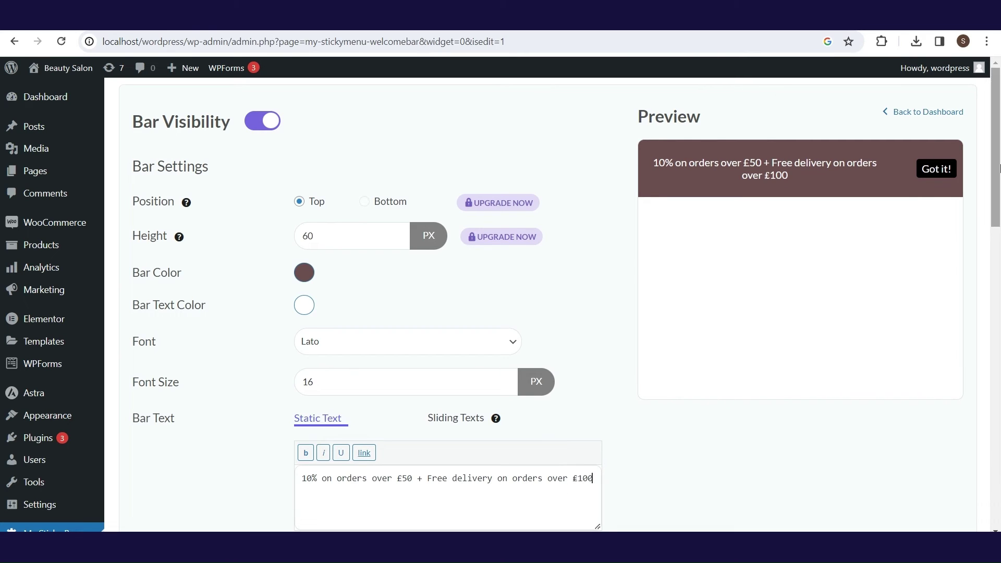
{"action": "left_click_drag", "start_coordinate": [995, 161], "coordinate": [995, 462]}
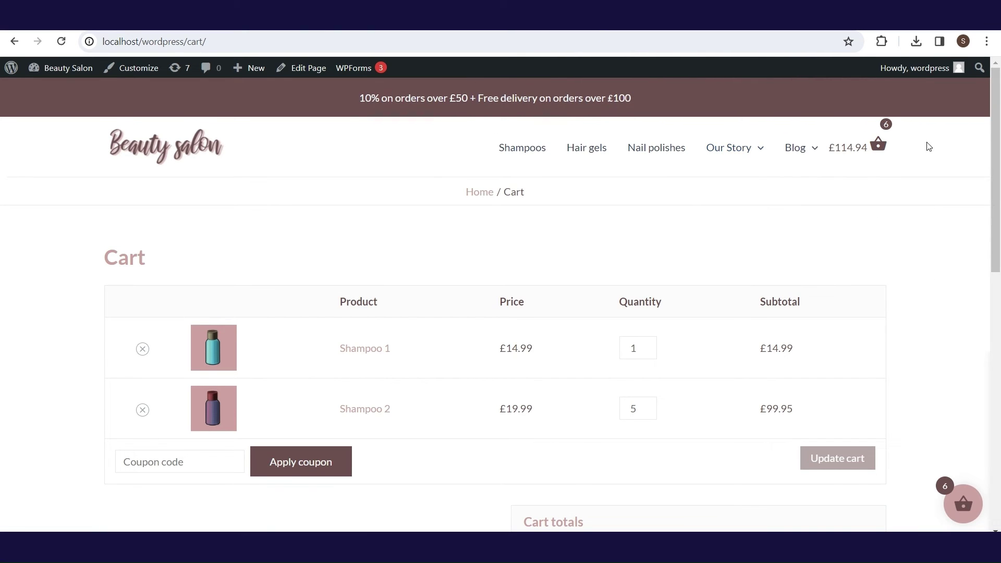
Proceed from the cart to checkout and fill in the customer's first and last name in the billing details
{"action": "left_click_drag", "start_coordinate": [1000, 128], "coordinate": [1000, 295]}
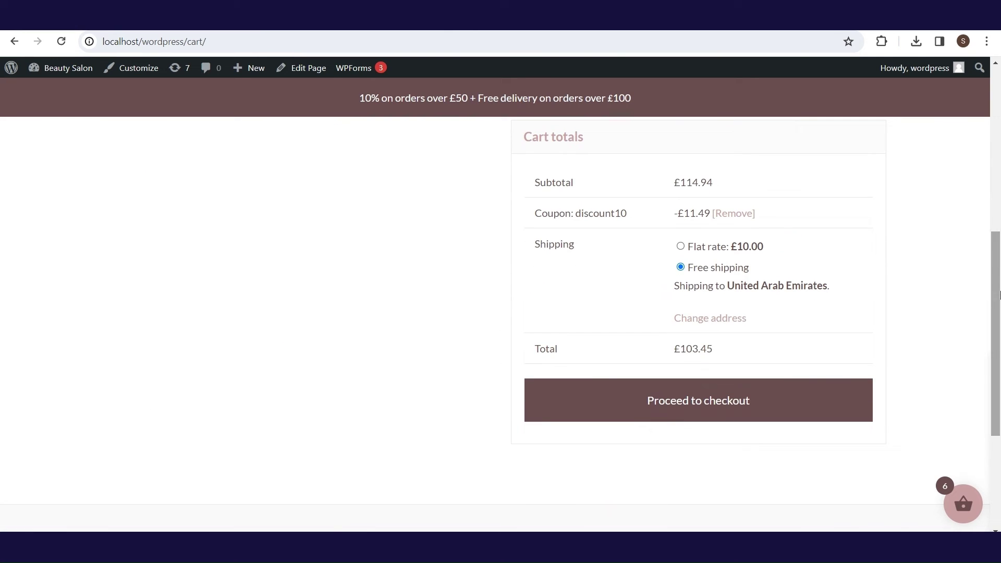
{"action": "left_click", "coordinate": [702, 414]}
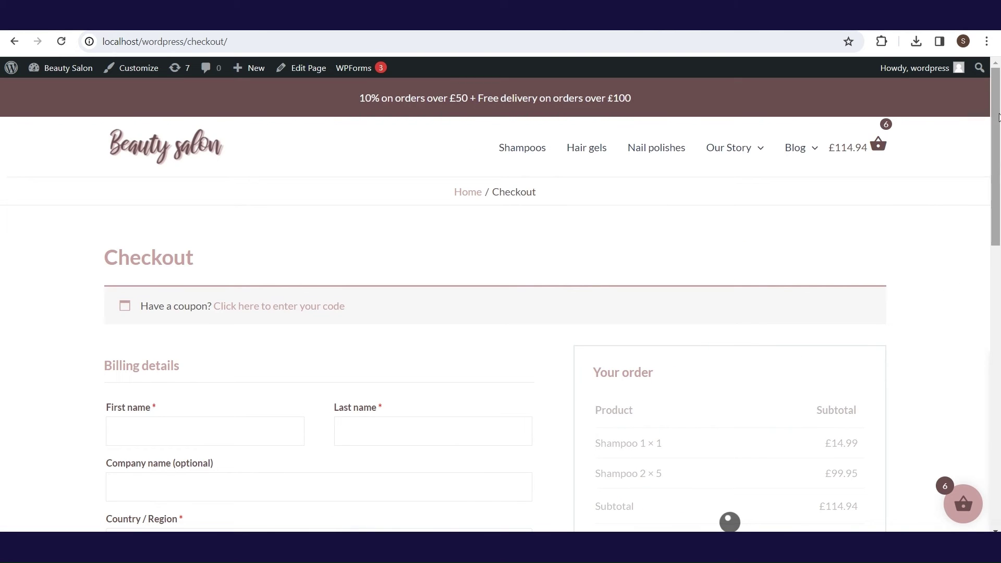
{"action": "left_click_drag", "start_coordinate": [996, 113], "coordinate": [995, 133]}
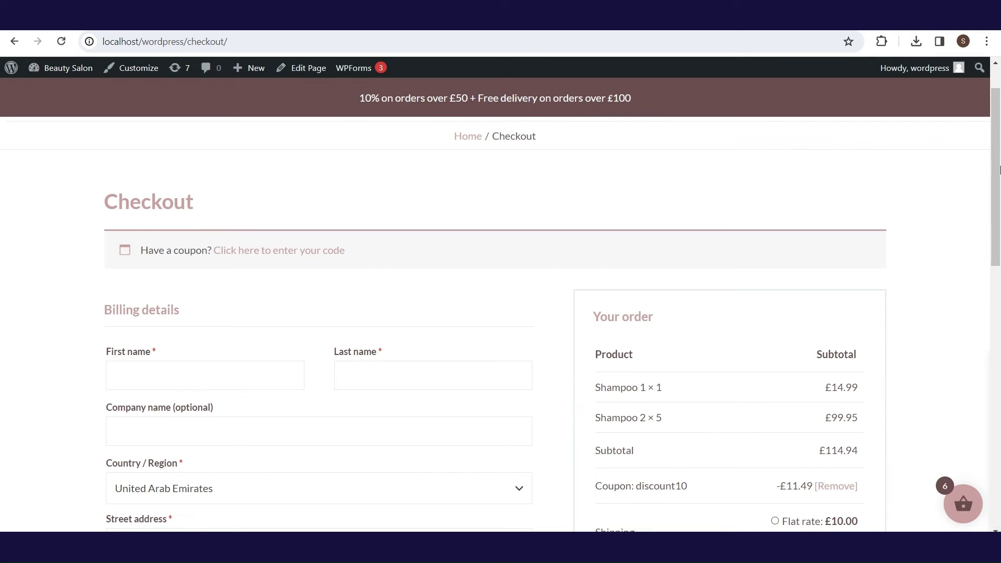
{"action": "scroll", "coordinate": [255, 198], "scroll_direction": "down", "scroll_amount": 3}
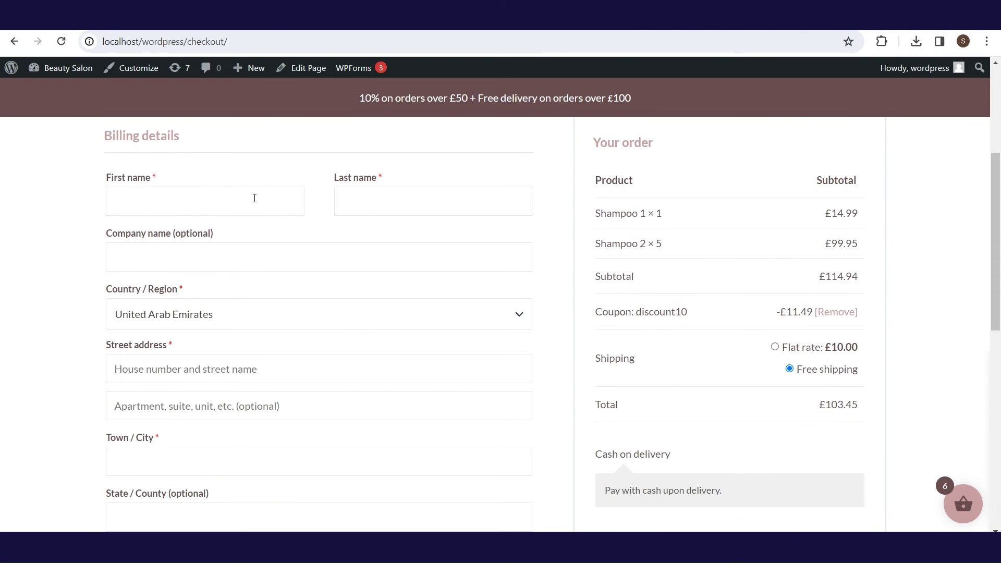
{"action": "left_click", "coordinate": [240, 198]}
{"action": "type", "text": "Name"}
{"action": "key", "text": "Tab"}
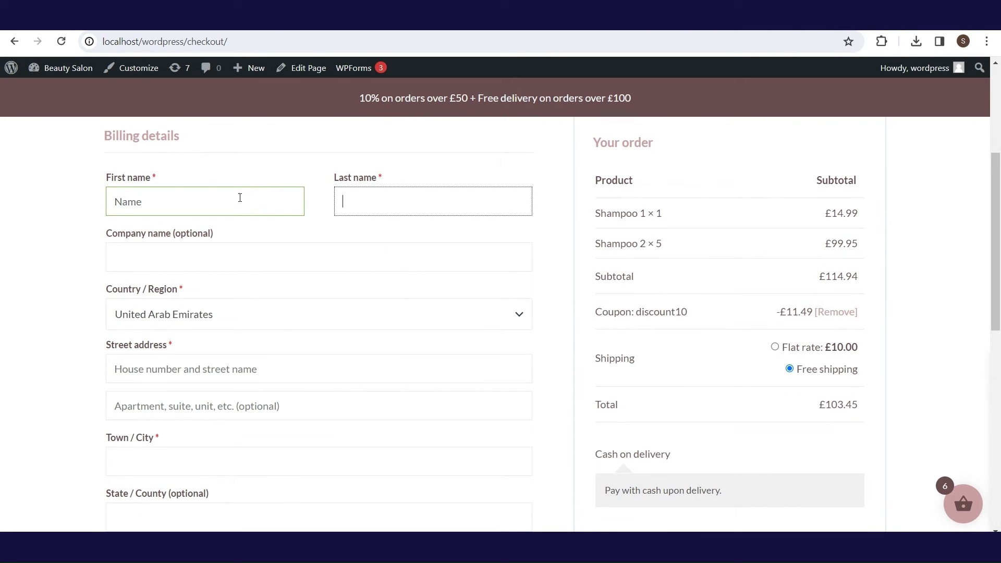
{"action": "type", "text": "Last nName"}
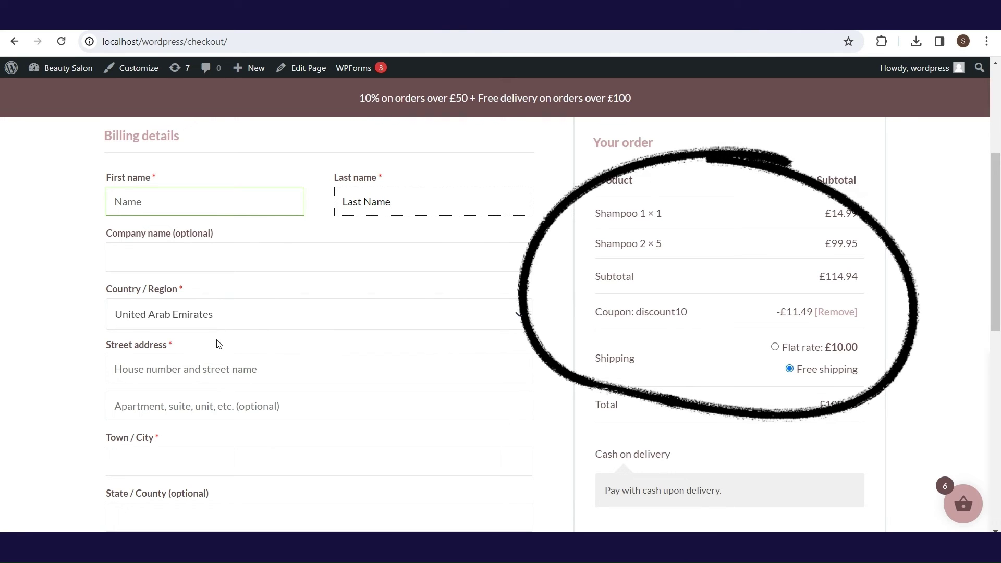
Fill in the billing street address, apartment line and town
{"action": "left_click", "coordinate": [217, 369]}
{"action": "type", "text": "Some address"}
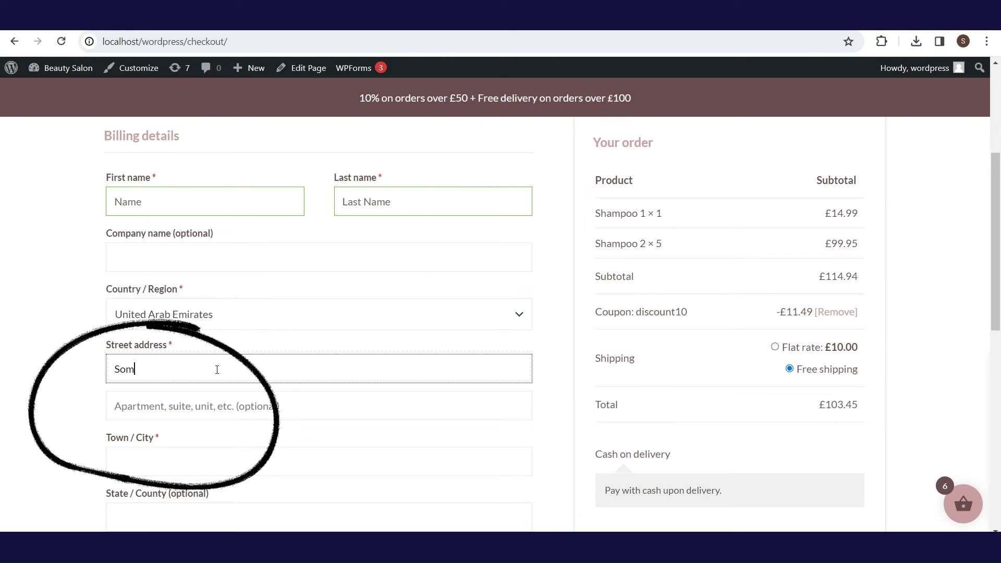
{"action": "left_click", "coordinate": [225, 414]}
{"action": "type", "text": "123"}
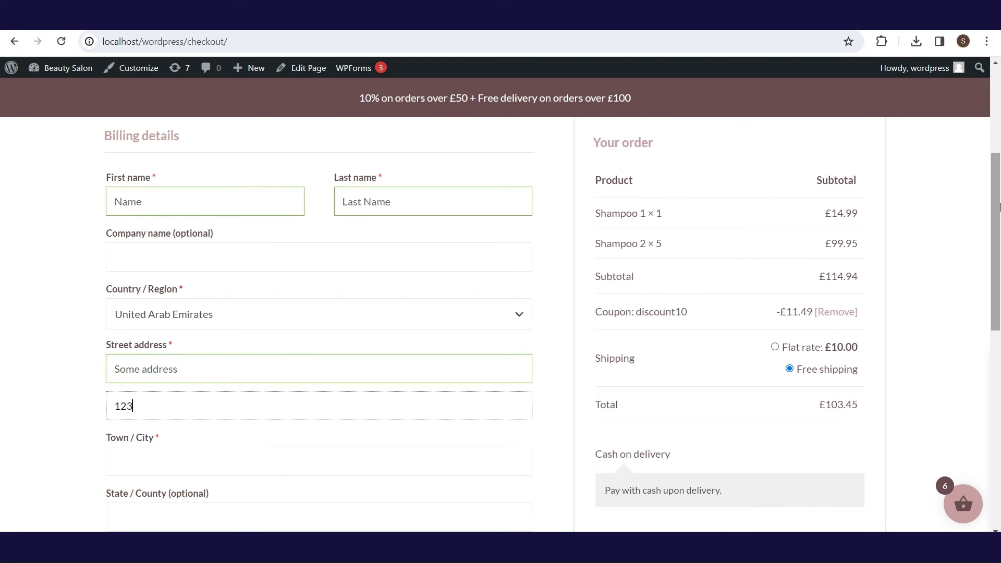
{"action": "left_click_drag", "start_coordinate": [1000, 207], "coordinate": [1000, 230]}
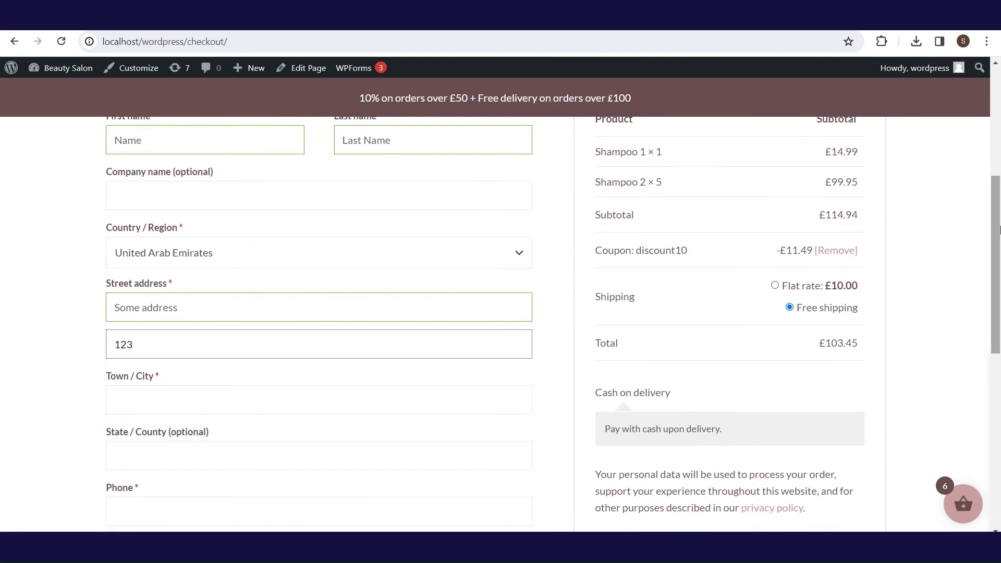
{"action": "left_click", "coordinate": [172, 391]}
{"action": "type", "text": "Abu Dhabi"}
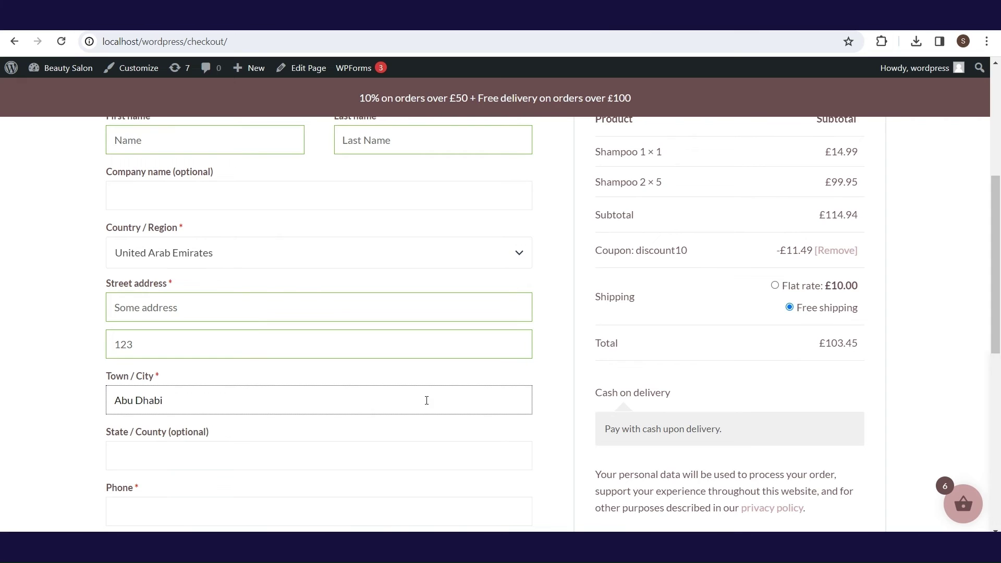
Enter the customer's phone number and replace the billing e-mail address
{"action": "left_click_drag", "start_coordinate": [1000, 270], "coordinate": [1000, 333]}
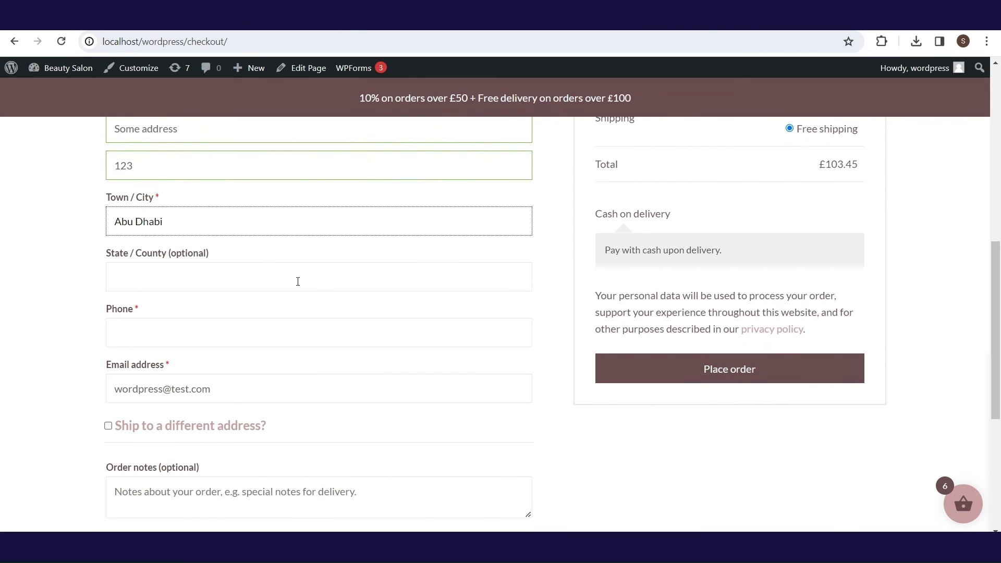
{"action": "left_click", "coordinate": [221, 342]}
{"action": "type", "text": "12345678"}
{"action": "triple_click", "coordinate": [240, 386]}
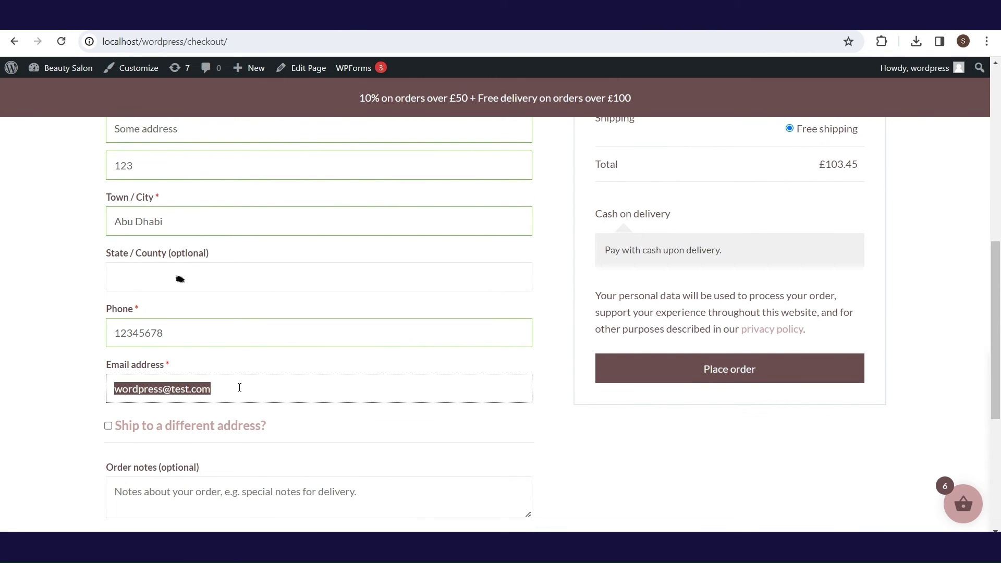
{"action": "type", "text": "maimail@someemail.com"}
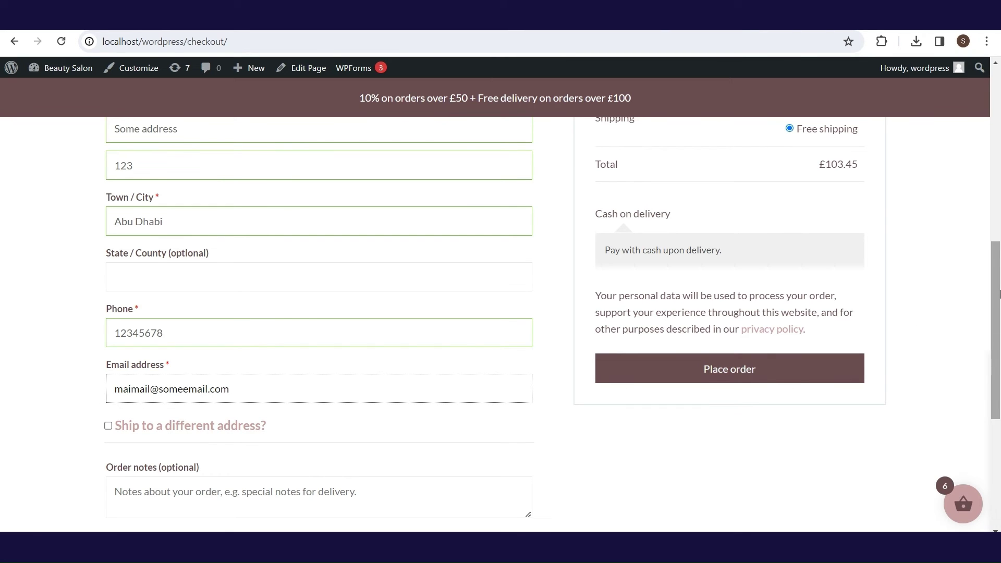
Enable shipping to a different address to show its extra fields and disable it again
{"action": "left_click_drag", "start_coordinate": [999, 295], "coordinate": [999, 328]}
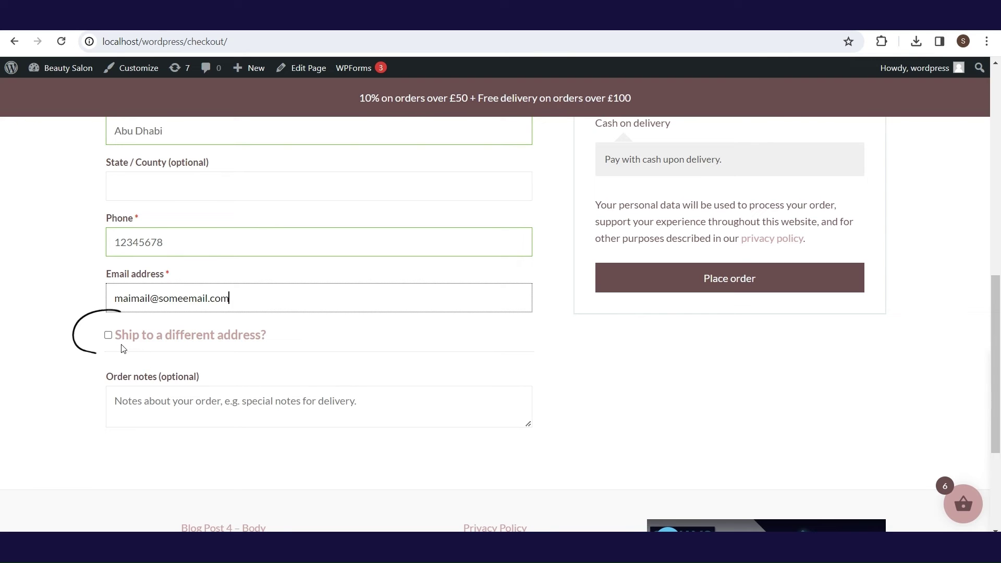
{"action": "left_click", "coordinate": [108, 338]}
{"action": "left_click", "coordinate": [108, 336]}
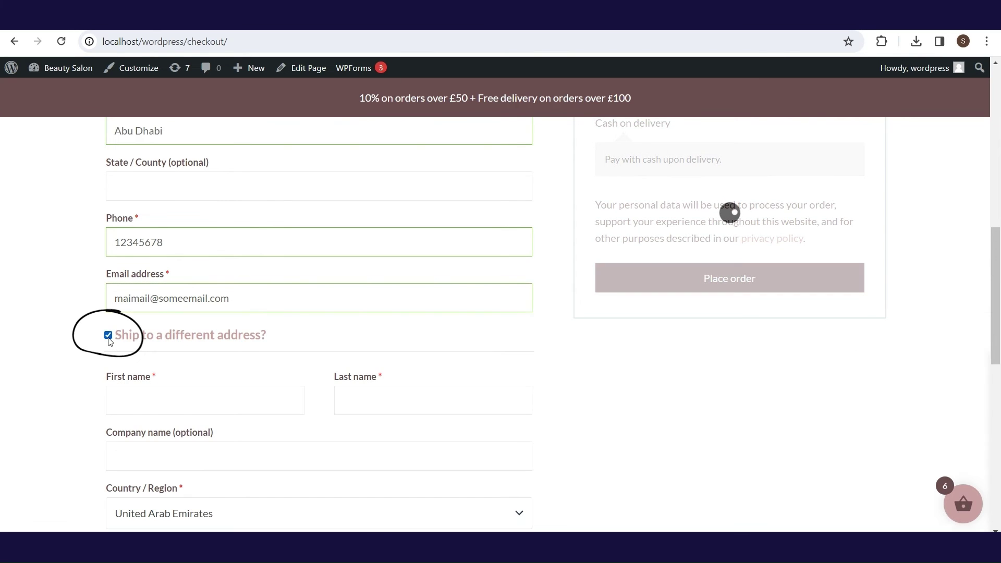
{"action": "left_click", "coordinate": [109, 328]}
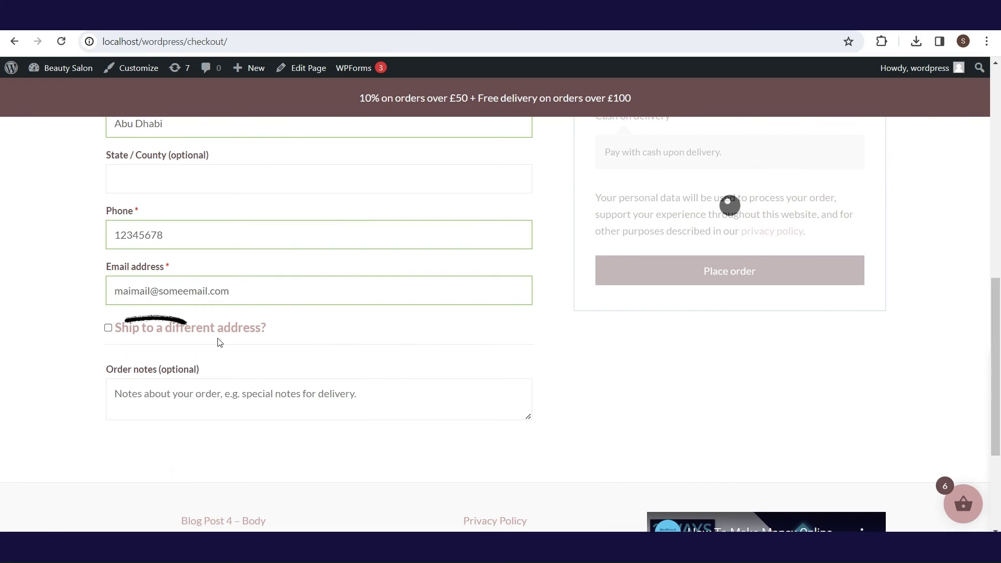
Add the order note "Delivery time between 10 AM-11AM"
{"action": "left_click", "coordinate": [166, 398]}
{"action": "type", "text": "Delivery time"}
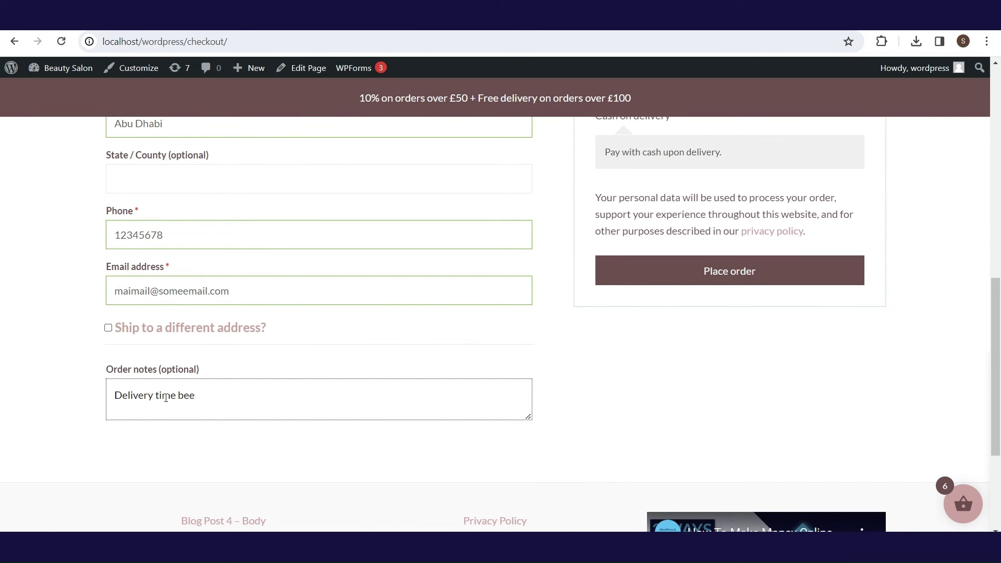
{"action": "type", "text": " between 10 AM-11AM"}
{"action": "mouse_move", "coordinate": [994, 375]}
{"action": "left_mouse_down"}
{"action": "mouse_move", "coordinate": [994, 240]}
{"action": "mouse_move", "coordinate": [996, 313]}
{"action": "left_mouse_up"}
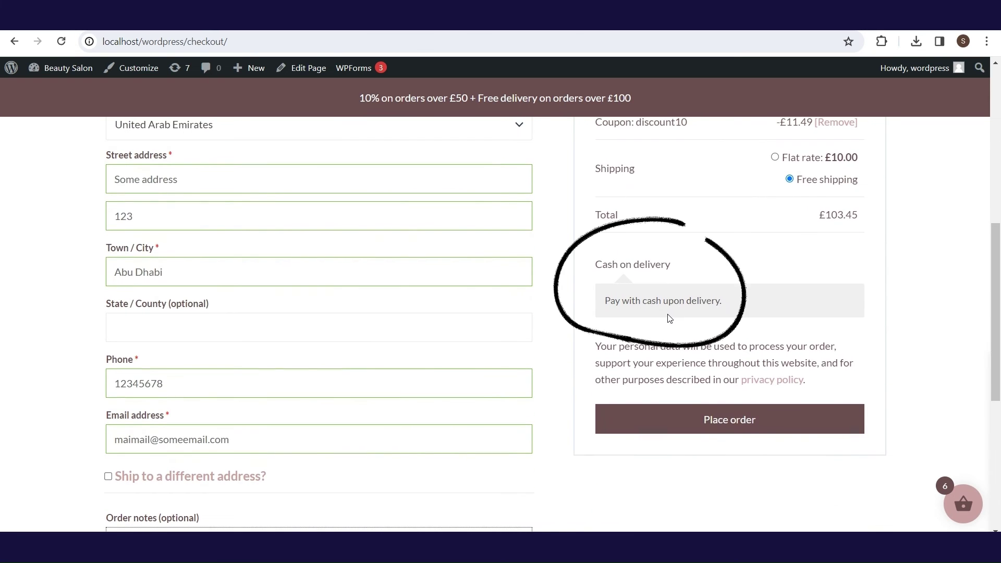
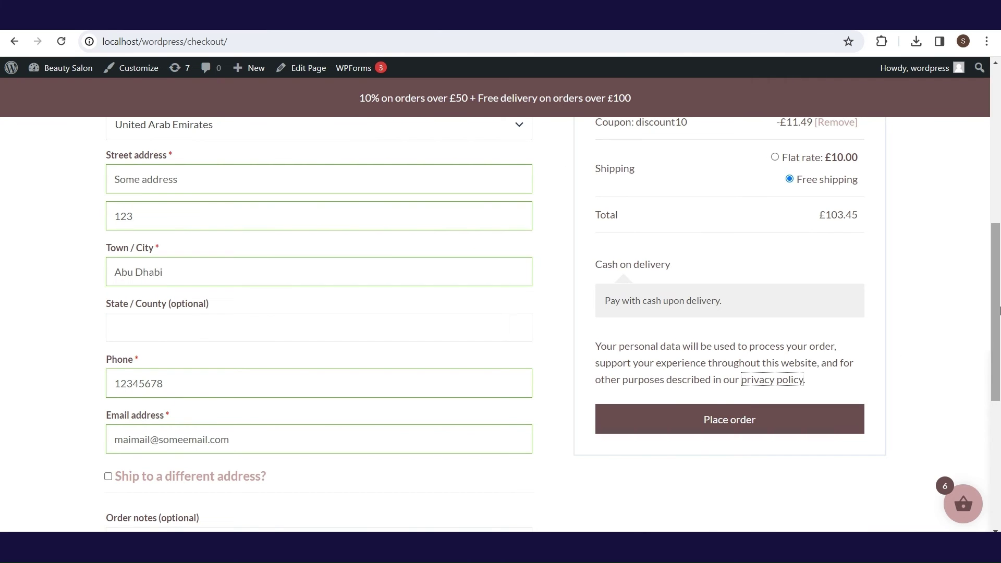
Place the cash-on-delivery order and review the details on the order confirmation page
{"action": "scroll", "coordinate": [998, 351], "scroll_direction": "down", "scroll_amount": 2}
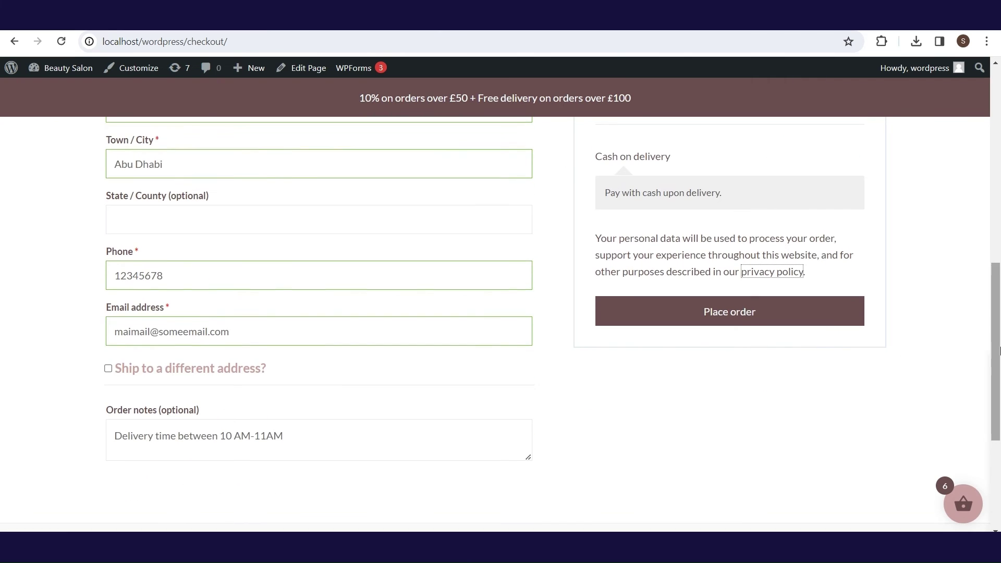
{"action": "left_click", "coordinate": [734, 315]}
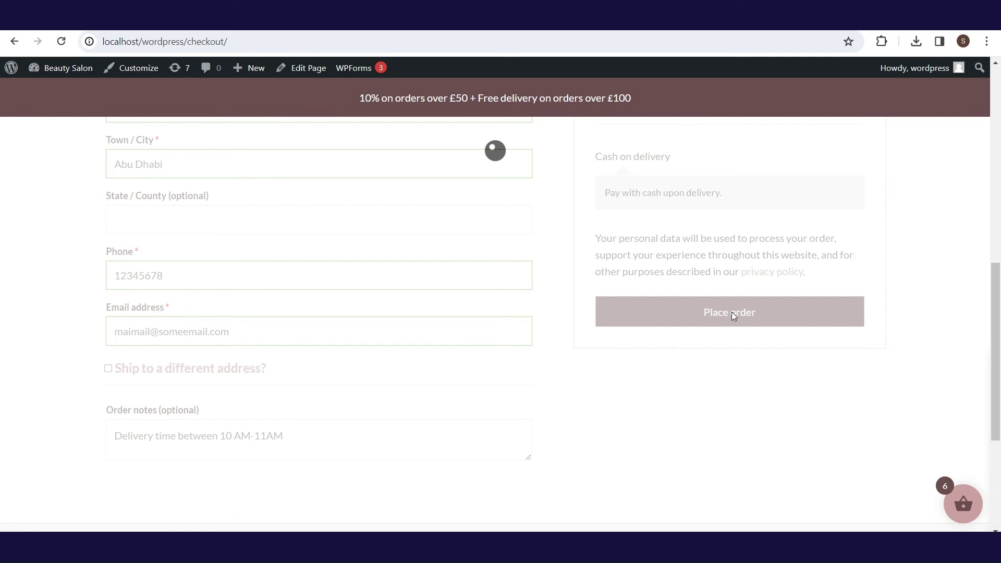
{"action": "left_click_drag", "start_coordinate": [998, 359], "coordinate": [999, 295]}
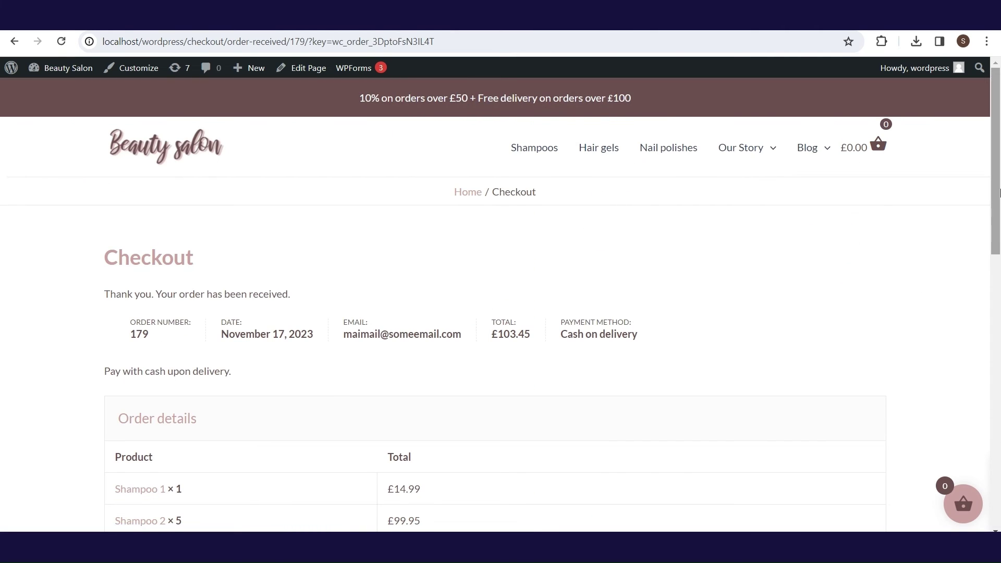
{"action": "scroll", "coordinate": [997, 193], "scroll_direction": "down", "scroll_amount": 1}
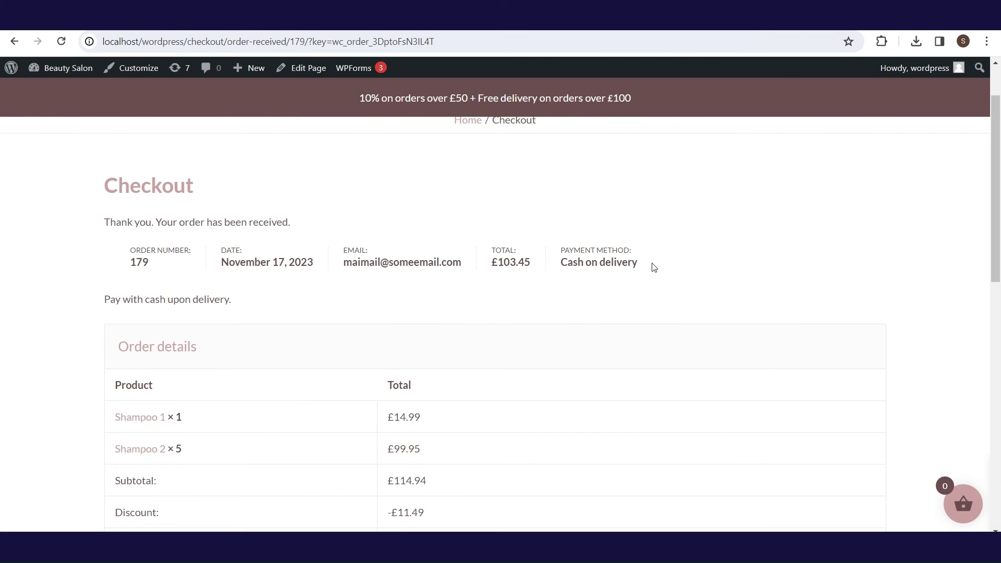
Review the remaining order confirmation details and open the new order from the WooCommerce orders list
{"action": "scroll", "coordinate": [746, 266], "scroll_direction": "down", "scroll_amount": 3}
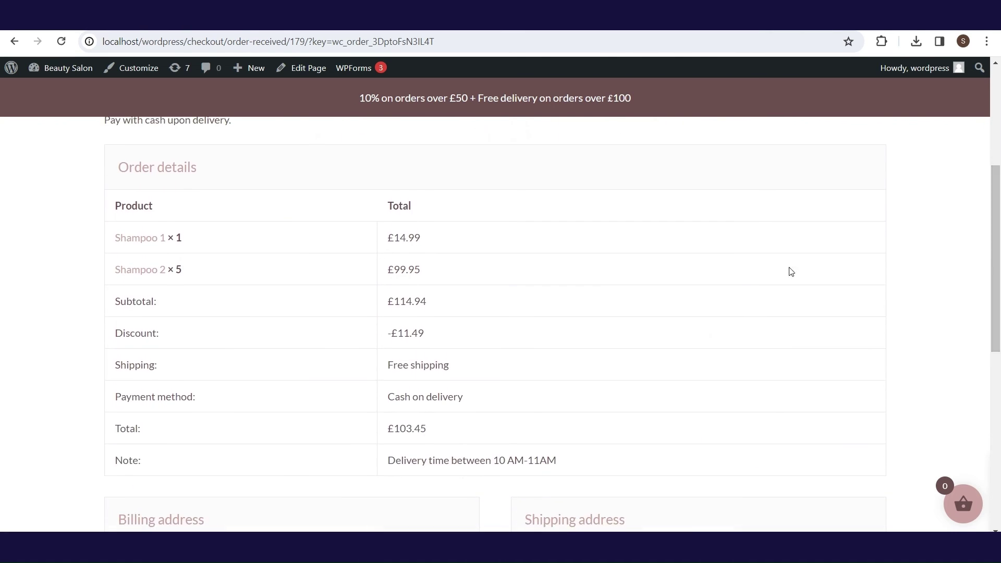
{"action": "scroll", "coordinate": [792, 271], "scroll_direction": "down", "scroll_amount": 4}
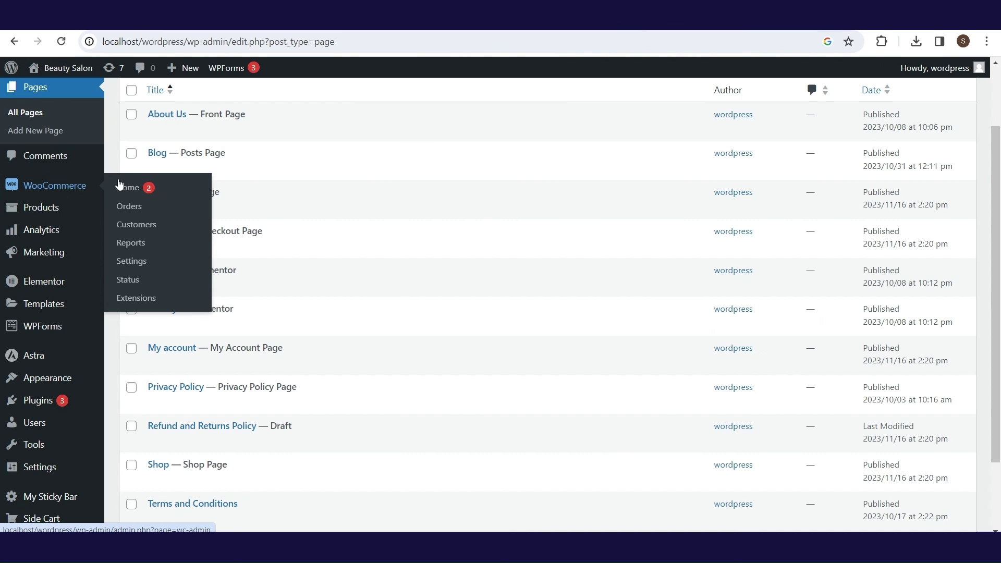
{"action": "left_click", "coordinate": [136, 208]}
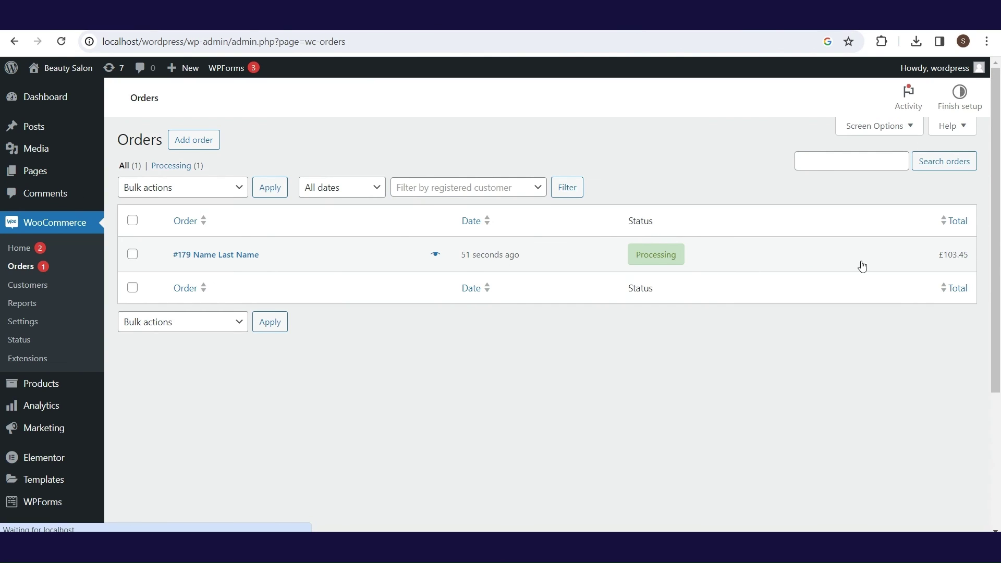
{"action": "left_click", "coordinate": [242, 257]}
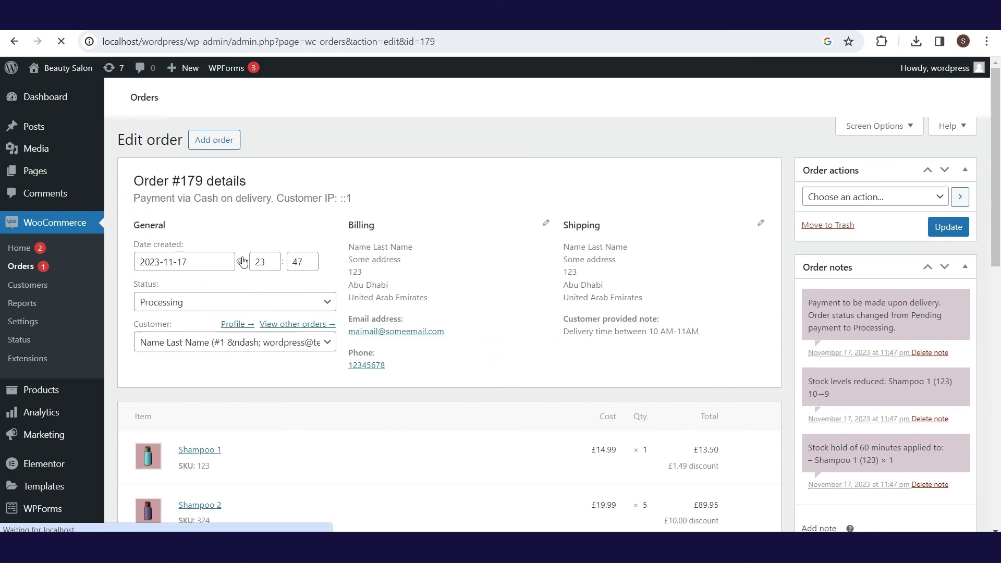
Examine the order's items and notes, the available order actions, and the order status options
{"action": "scroll", "coordinate": [996, 149], "scroll_direction": "down", "scroll_amount": 3}
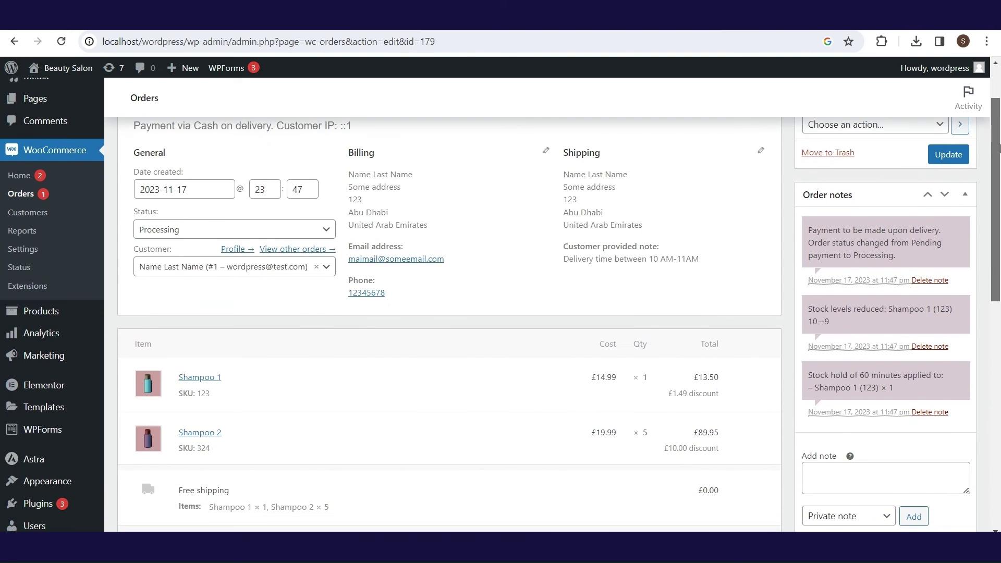
{"action": "scroll", "coordinate": [996, 149], "scroll_direction": "down", "scroll_amount": 3}
{"action": "scroll", "coordinate": [965, 172], "scroll_direction": "up", "scroll_amount": 5}
{"action": "left_click", "coordinate": [935, 198]}
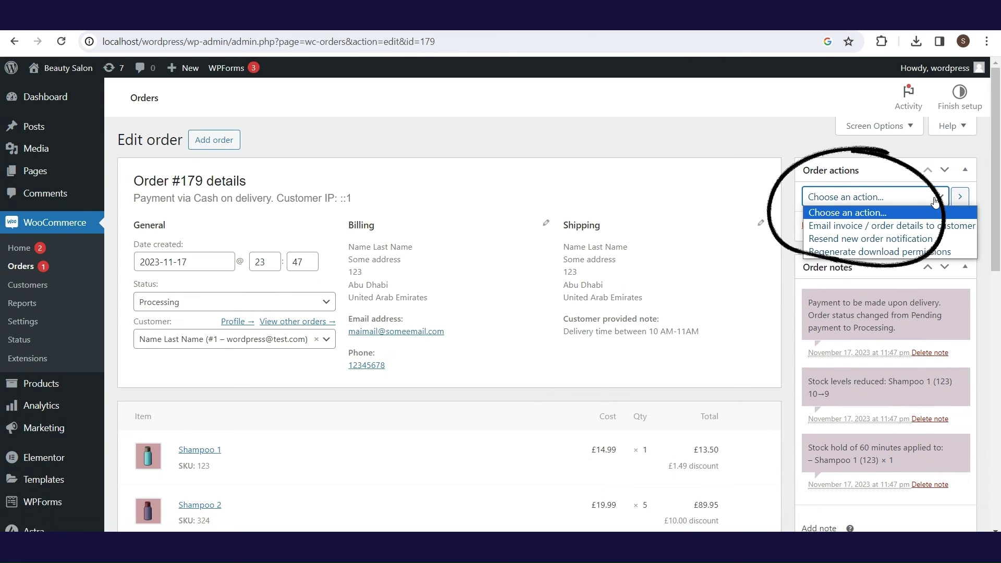
{"action": "left_click", "coordinate": [938, 209]}
{"action": "left_click", "coordinate": [325, 302]}
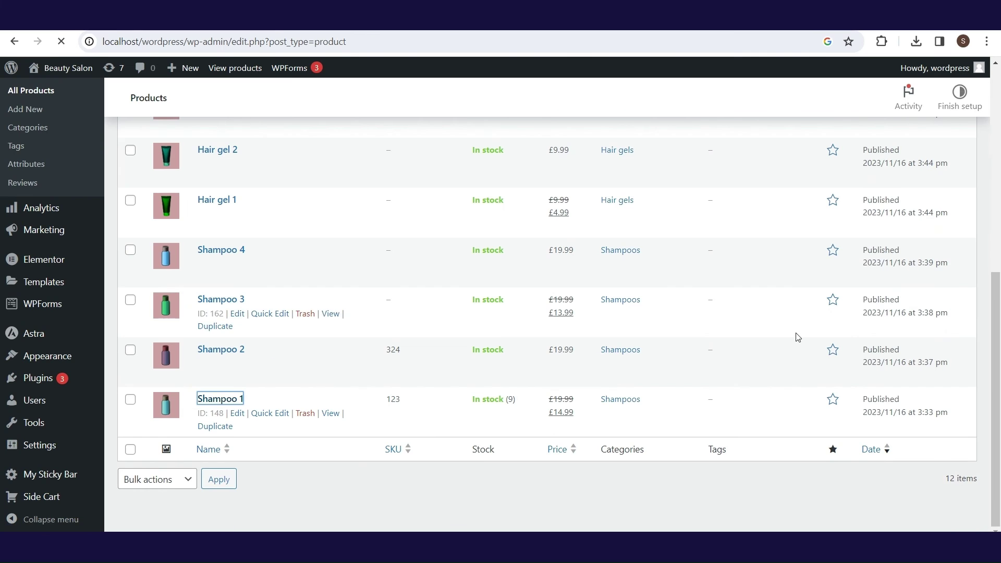
Open the Shampoo 1 product for editing and change its product type to Variable product
{"action": "scroll", "coordinate": [242, 270], "scroll_direction": "down", "scroll_amount": 7}
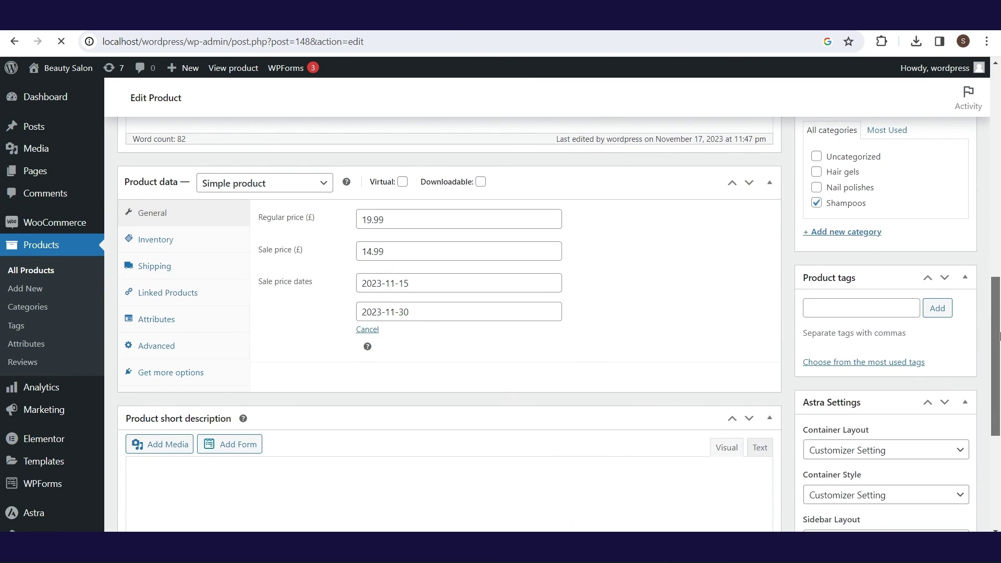
{"action": "left_click", "coordinate": [169, 251]}
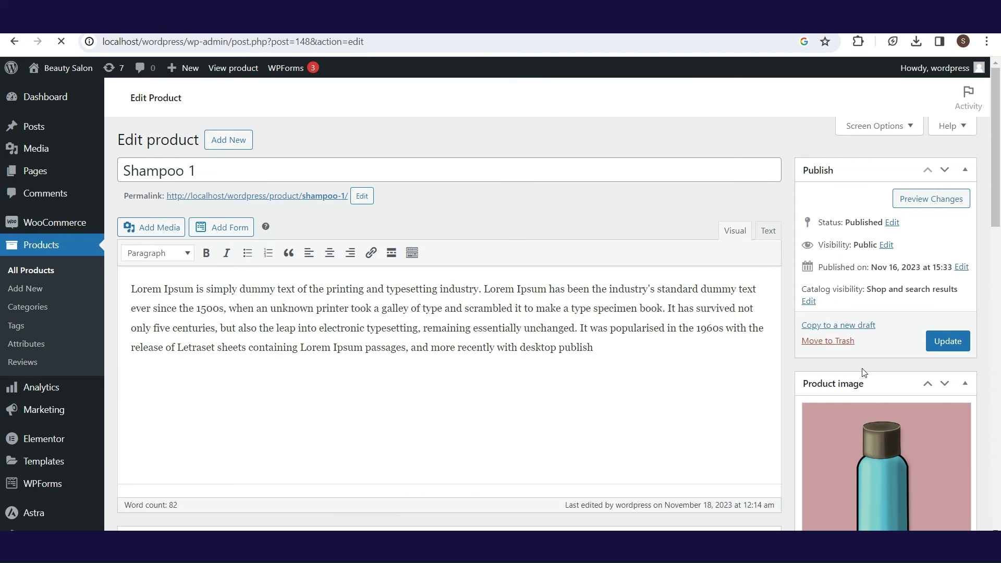
{"action": "left_click_drag", "start_coordinate": [999, 166], "coordinate": [999, 296]}
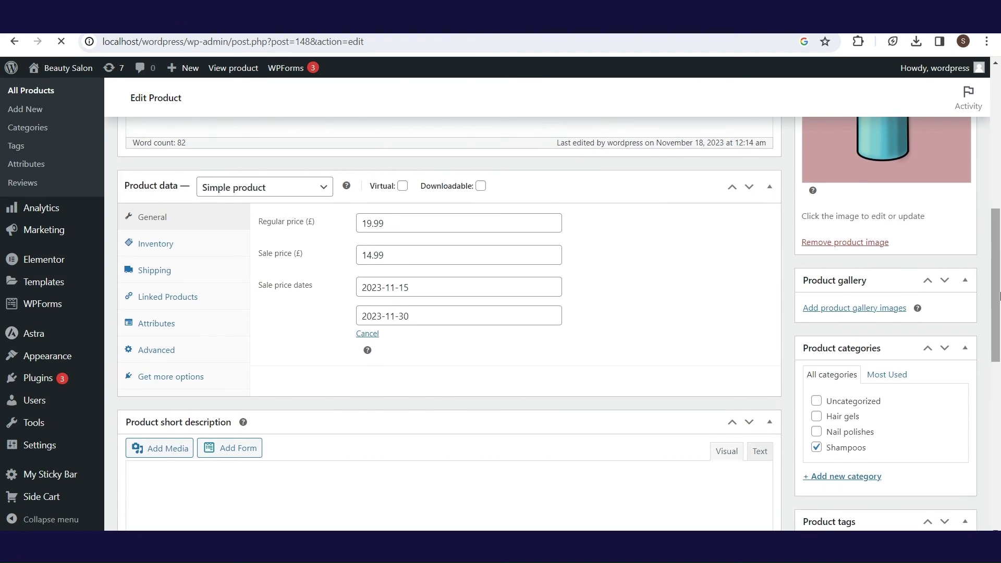
{"action": "left_click", "coordinate": [277, 193]}
{"action": "left_click", "coordinate": [264, 255]}
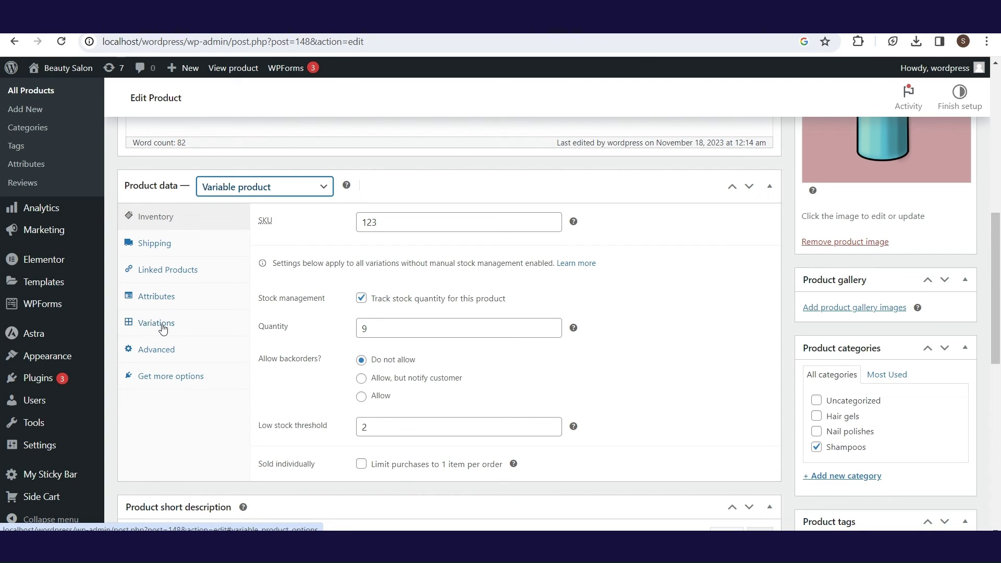
Add Color and Size attributes for variations, giving Size the values 50 ml|100 ml, and save the attributes
{"action": "left_click", "coordinate": [164, 301]}
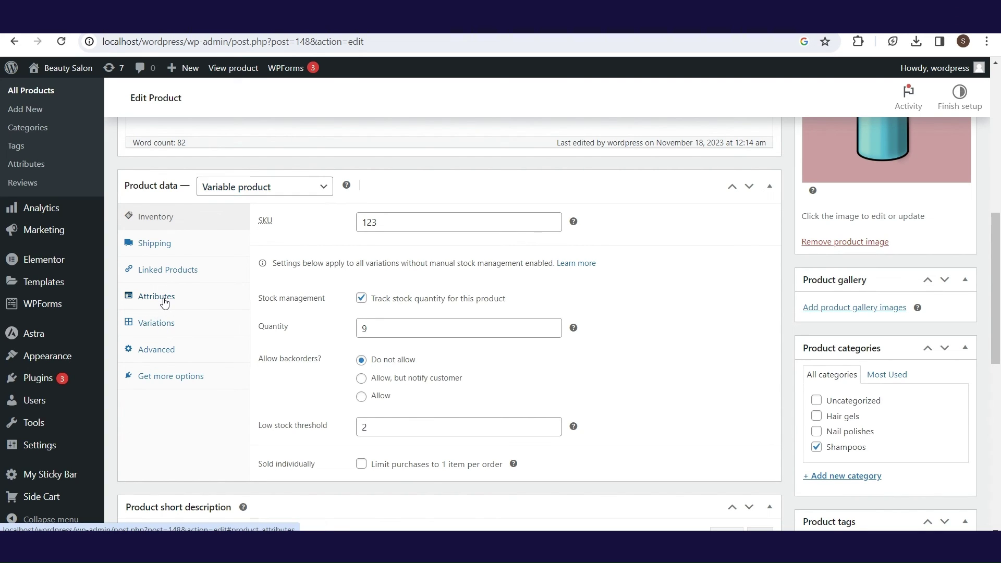
{"action": "left_click", "coordinate": [276, 281]}
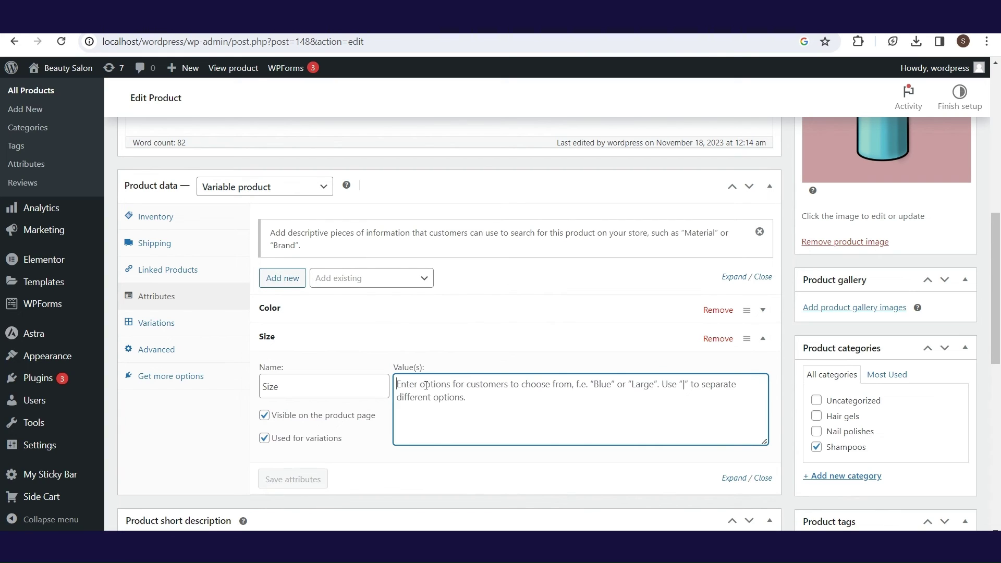
{"action": "type", "text": "50 ml"}
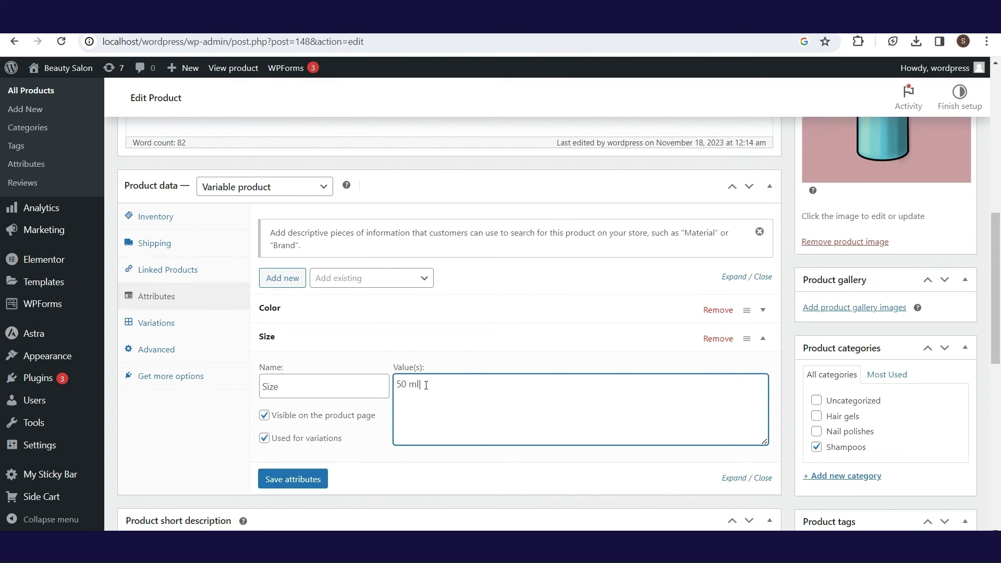
{"action": "type", "text": "|100 ml"}
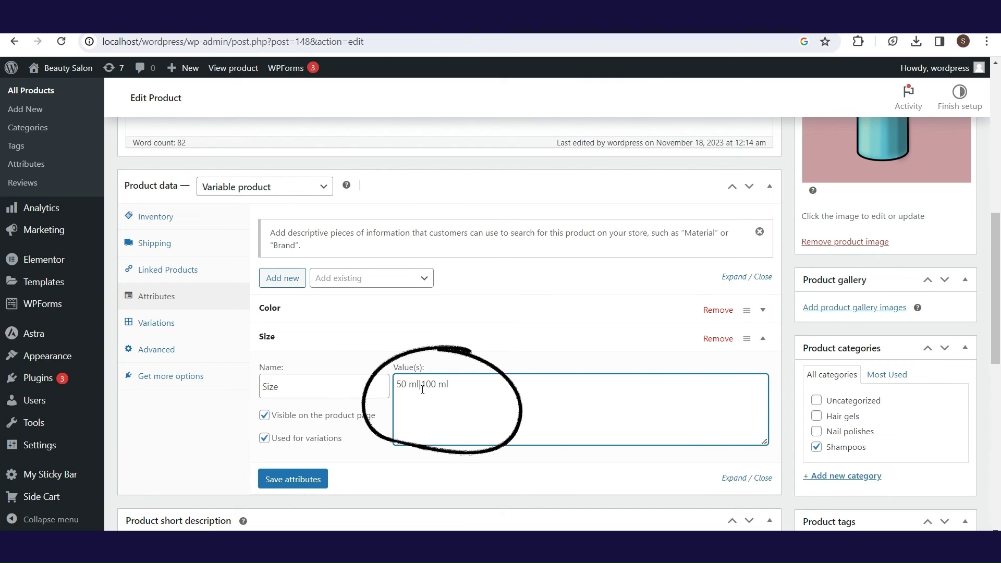
{"action": "left_click", "coordinate": [306, 480]}
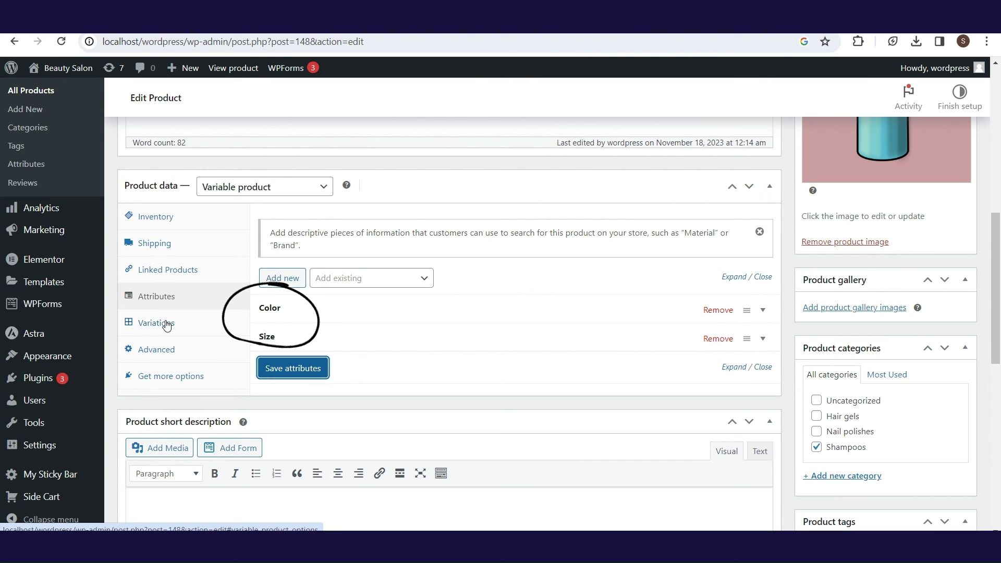
Manually add a product variation with the color Blue and the size 50 ml
{"action": "left_click", "coordinate": [167, 326]}
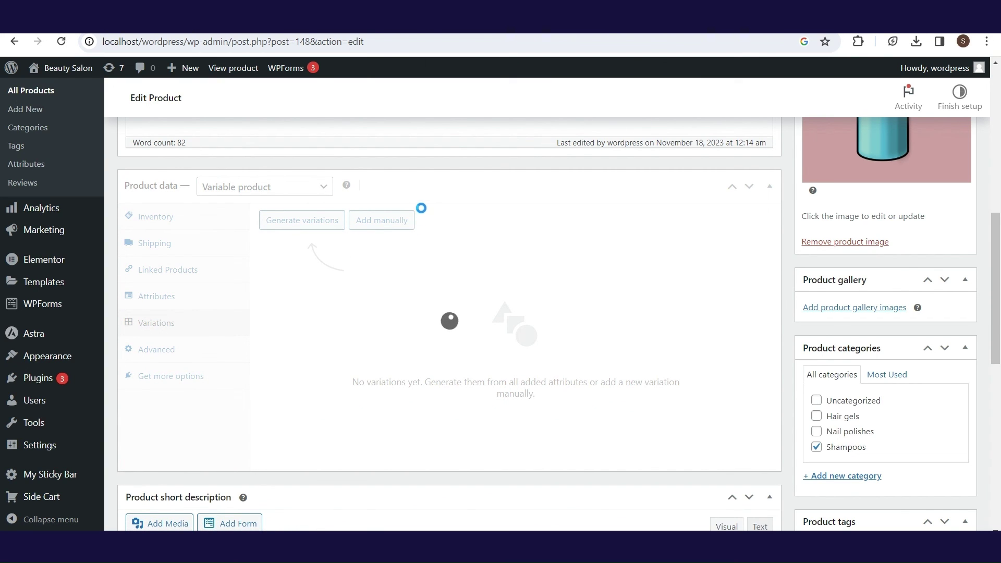
{"action": "left_click", "coordinate": [396, 224]}
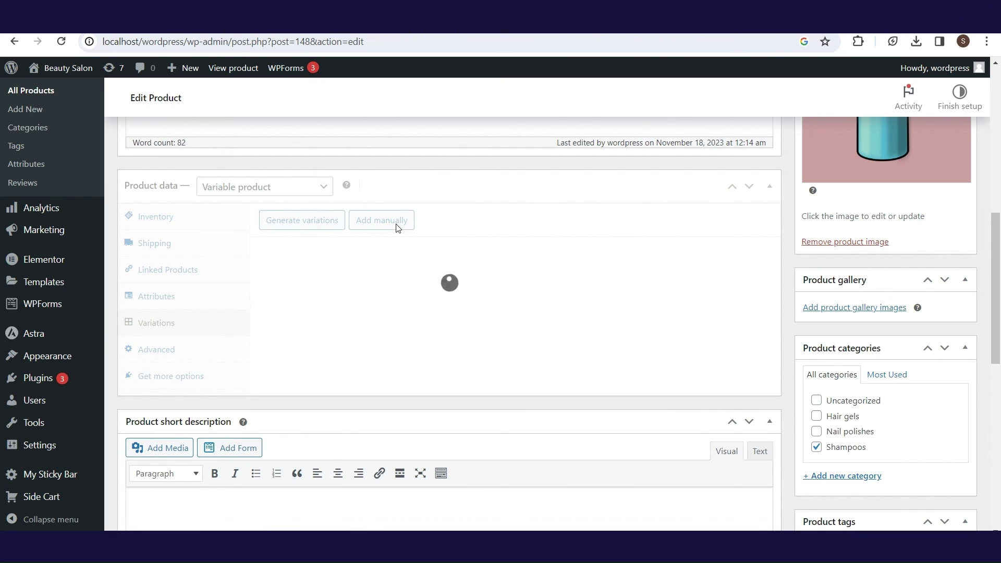
{"action": "left_click", "coordinate": [397, 225]}
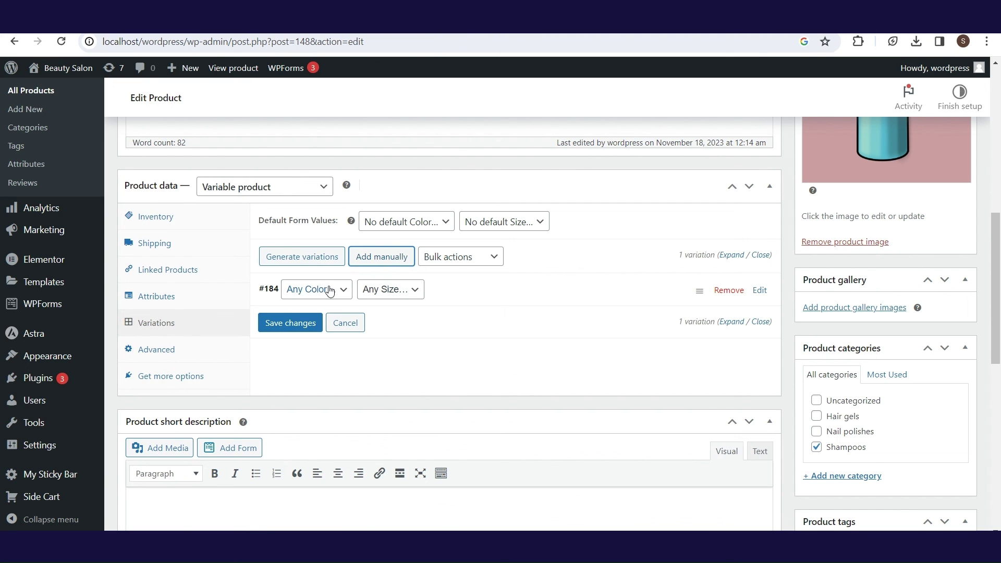
{"action": "left_click", "coordinate": [339, 294]}
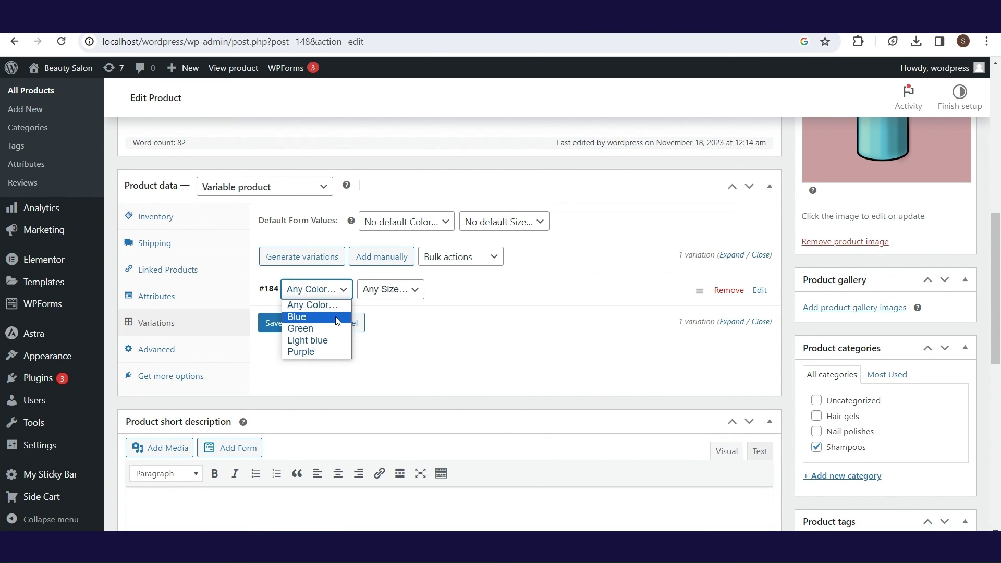
{"action": "left_click", "coordinate": [308, 315]}
{"action": "left_click", "coordinate": [392, 293]}
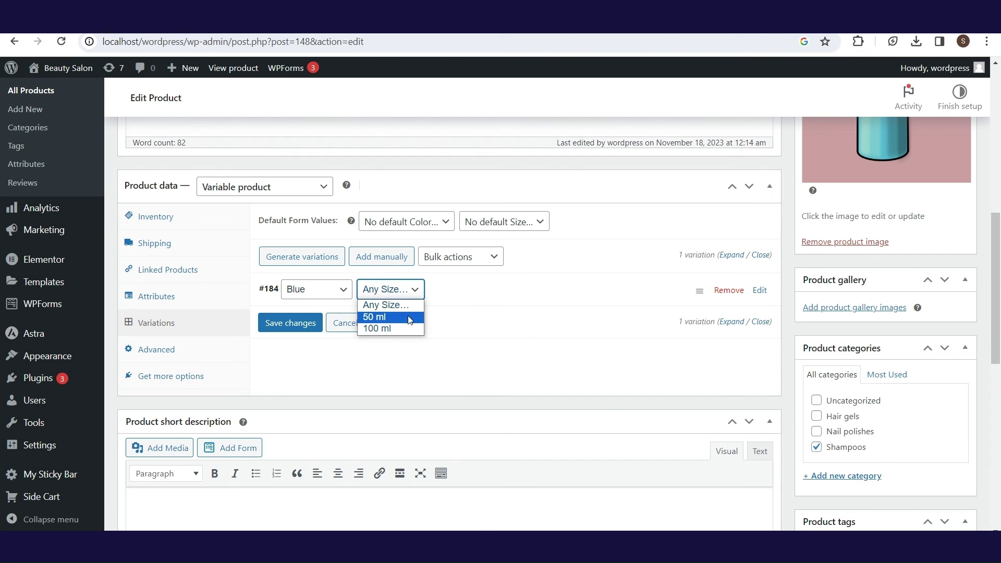
{"action": "left_click", "coordinate": [409, 319]}
Manually add a second variation with the color Blue and the size 100 ml
{"action": "left_click", "coordinate": [380, 257]}
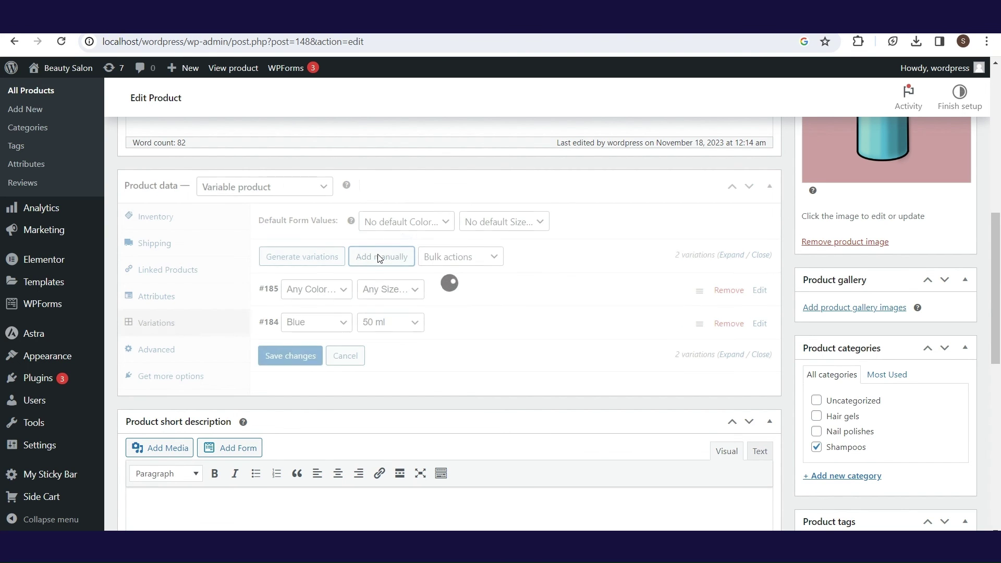
{"action": "left_click", "coordinate": [344, 293]}
{"action": "left_click", "coordinate": [342, 317]}
{"action": "left_click", "coordinate": [401, 292]}
{"action": "left_click", "coordinate": [394, 329]}
Add a Green 50 ml variation manually and generate the remaining color and size combinations automatically
{"action": "left_click", "coordinate": [378, 257]}
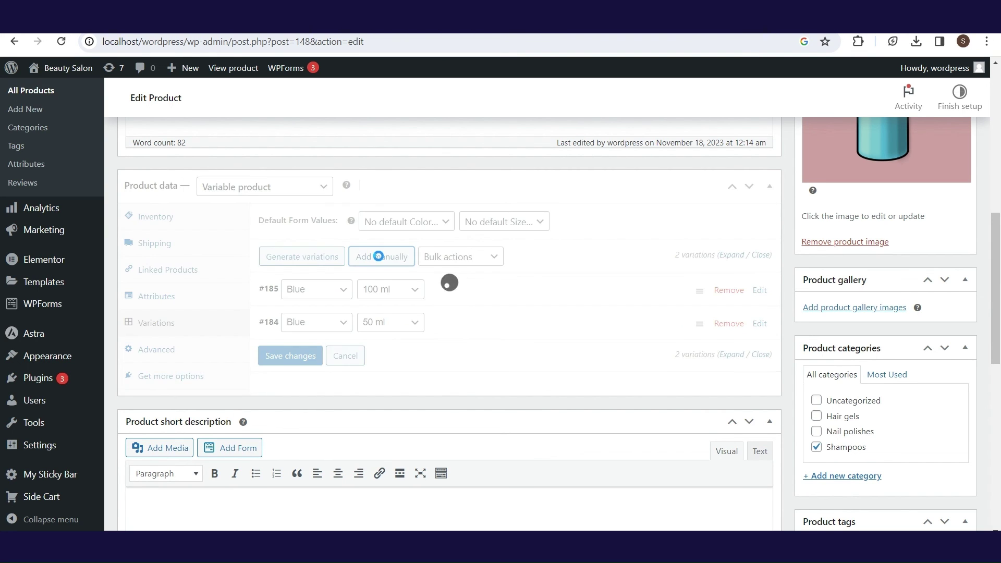
{"action": "left_click", "coordinate": [338, 292]}
{"action": "left_click", "coordinate": [336, 329]}
{"action": "left_click", "coordinate": [392, 292]}
{"action": "left_click", "coordinate": [387, 317]}
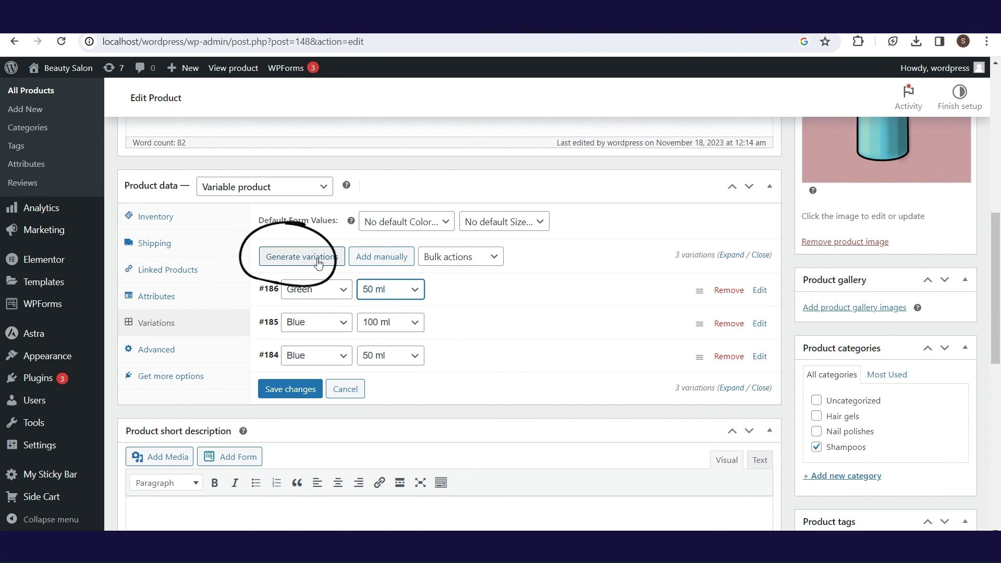
{"action": "left_click", "coordinate": [319, 257]}
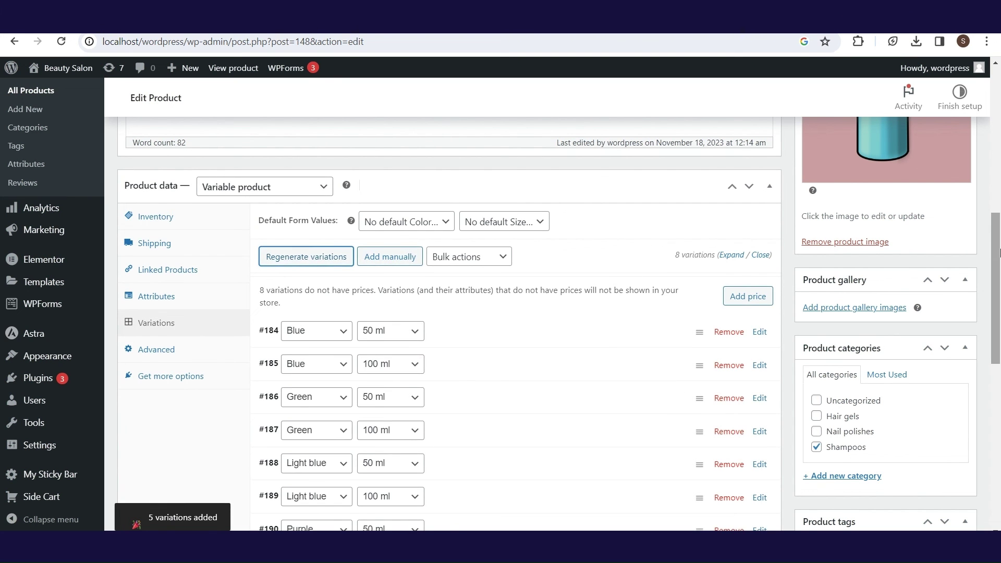
Open the Blue 50 ml variation and set shampoo-1.jpg from the media library as its image
{"action": "scroll", "coordinate": [377, 213], "scroll_direction": "down", "scroll_amount": 3}
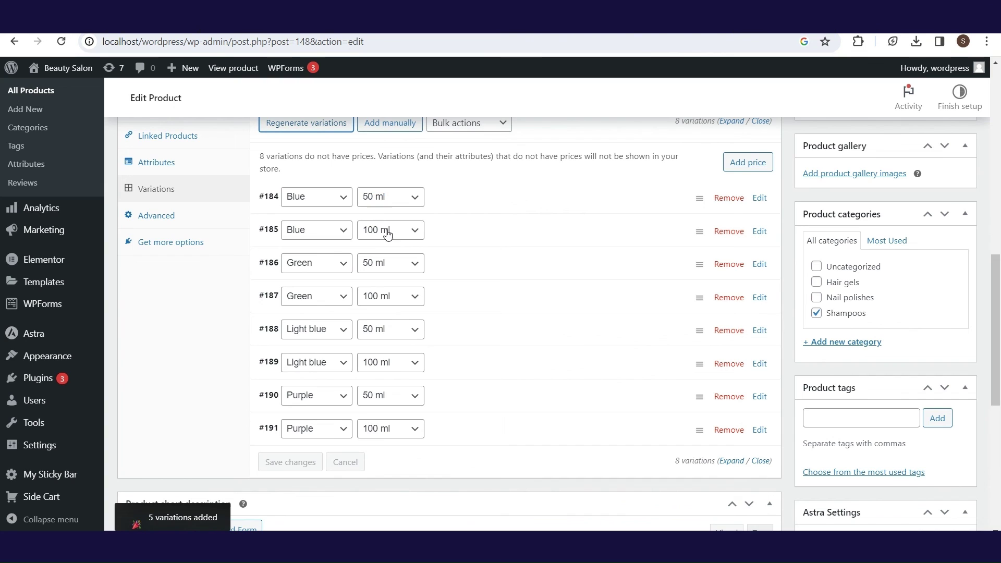
{"action": "left_click", "coordinate": [758, 199]}
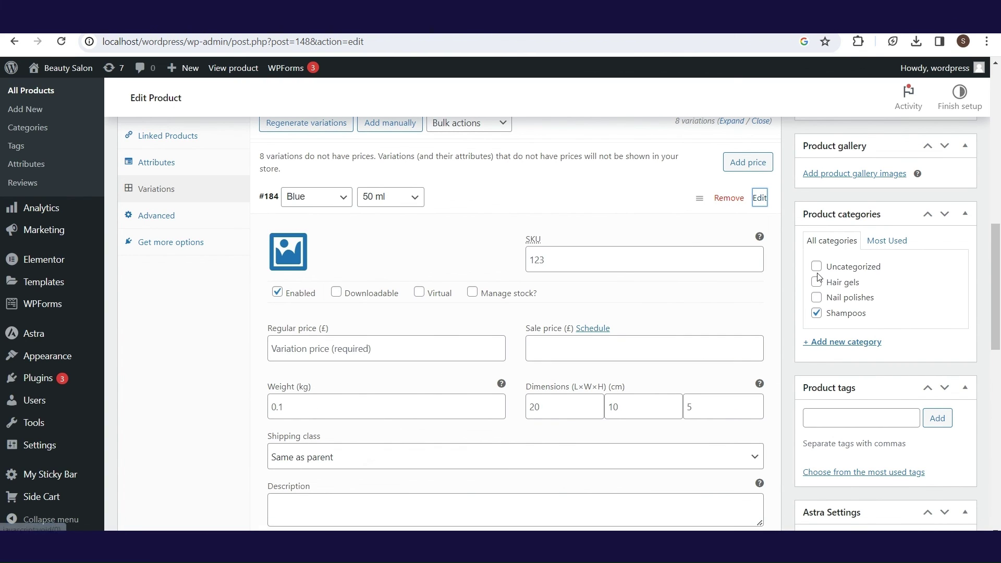
{"action": "scroll", "coordinate": [999, 262], "scroll_direction": "down", "scroll_amount": 1}
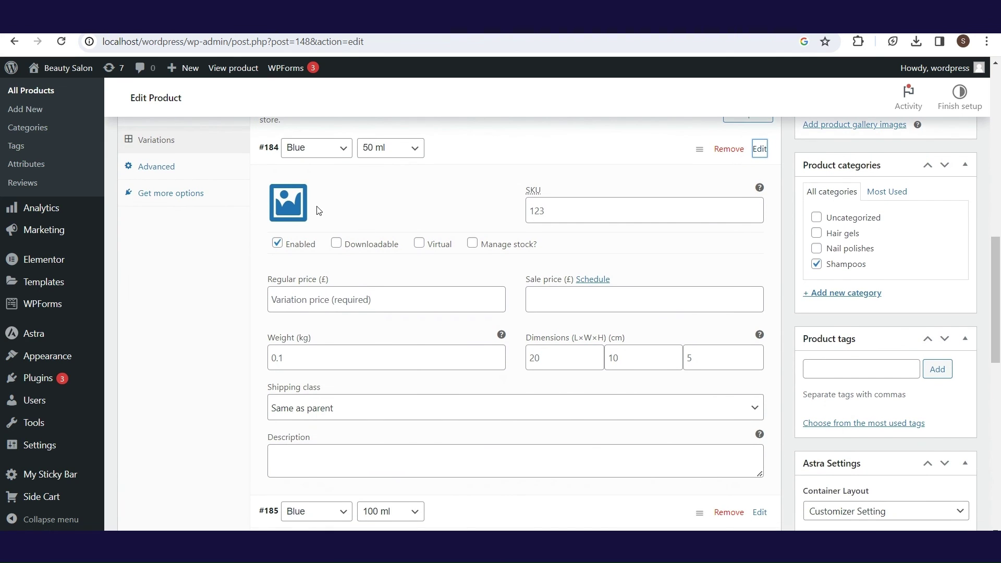
{"action": "left_click", "coordinate": [292, 203]}
{"action": "left_click", "coordinate": [79, 320]}
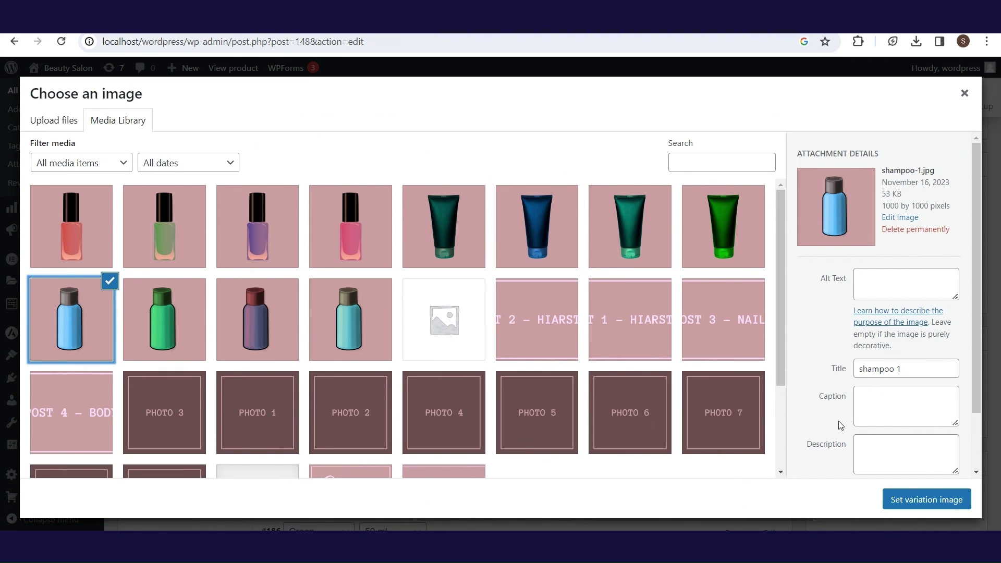
{"action": "left_click", "coordinate": [921, 501]}
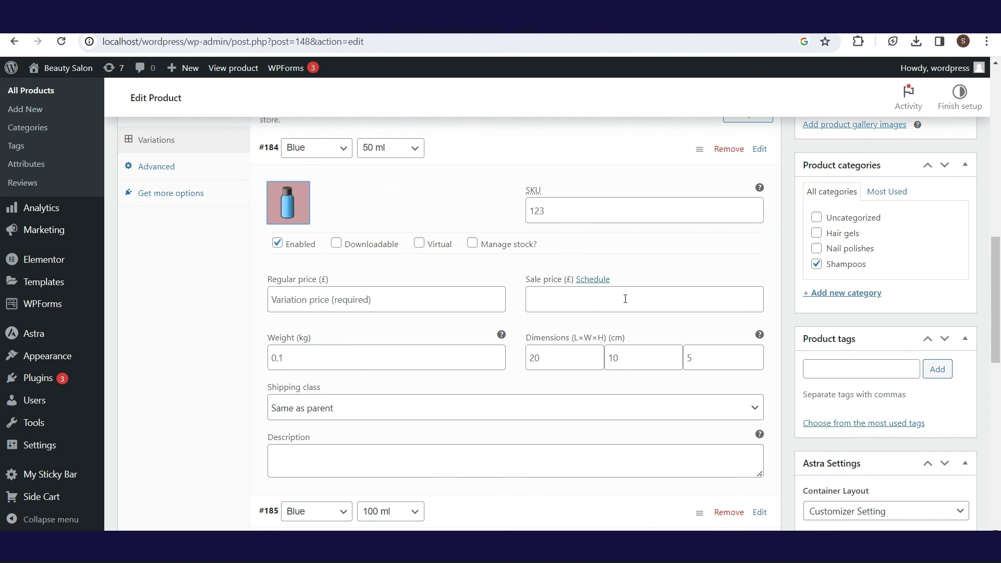
Set the Blue 50 ml variation's regular price to £19.99 and sale price to £12.99, and save the variation changes
{"action": "scroll", "coordinate": [625, 299], "scroll_direction": "up", "scroll_amount": 2}
{"action": "left_click", "coordinate": [385, 390]}
{"action": "type", "text": "19.99"}
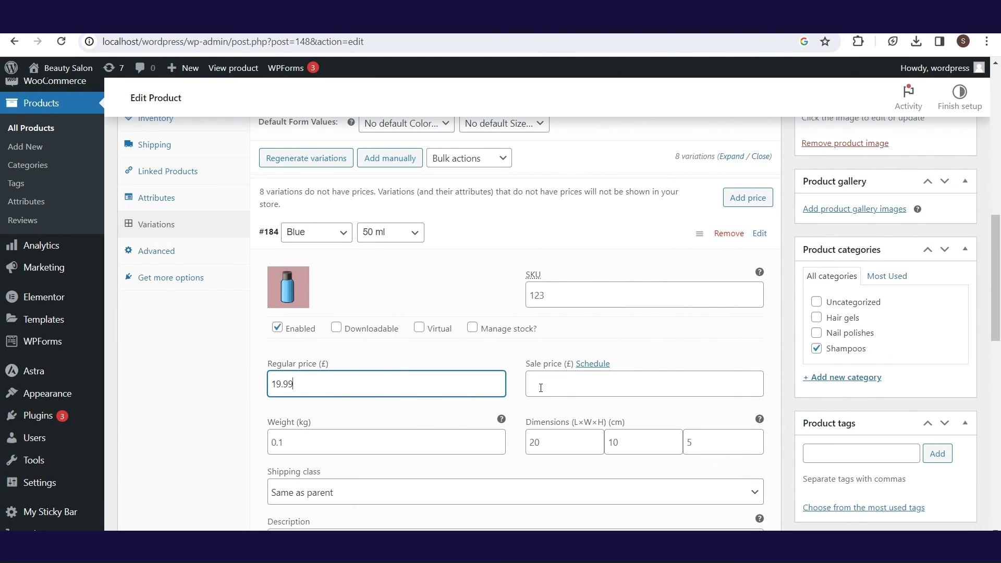
{"action": "left_click", "coordinate": [541, 388]}
{"action": "type", "text": "12.99"}
{"action": "scroll", "coordinate": [541, 388], "scroll_direction": "down", "scroll_amount": 3}
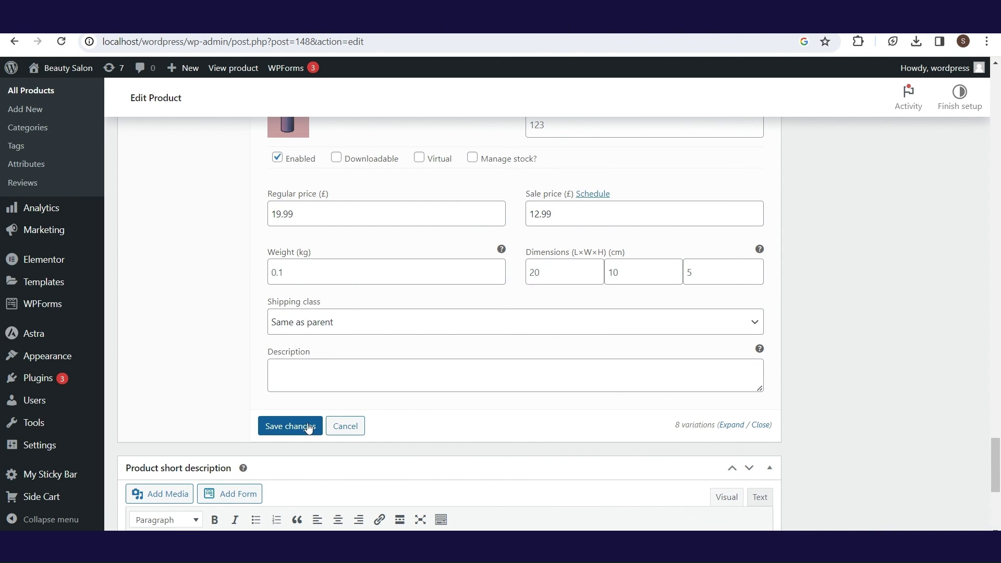
{"action": "left_click", "coordinate": [309, 428]}
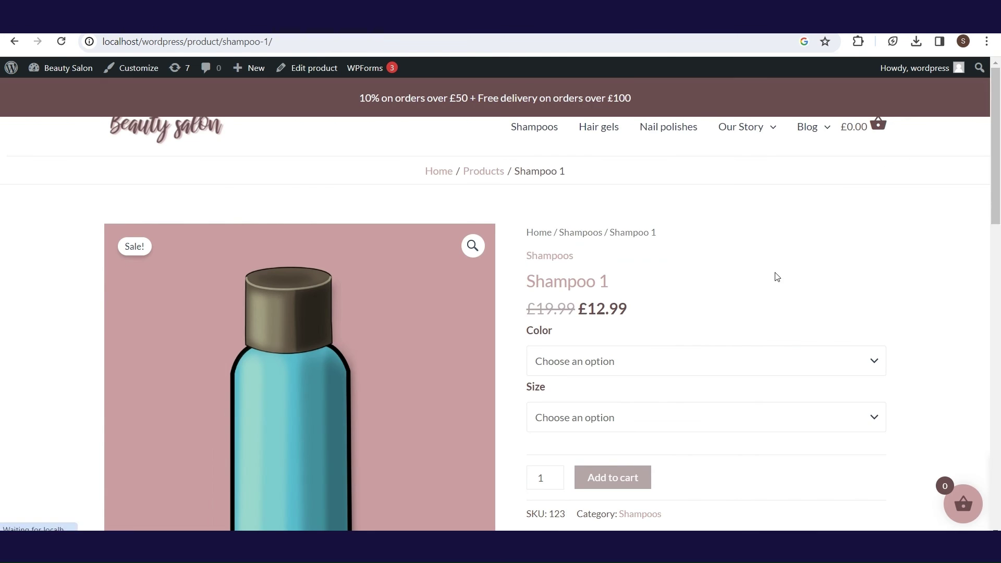
On the Shampoo 1 store page, choose the color Purple and the size 50 ml
{"action": "left_click", "coordinate": [720, 296]}
{"action": "left_click", "coordinate": [704, 363]}
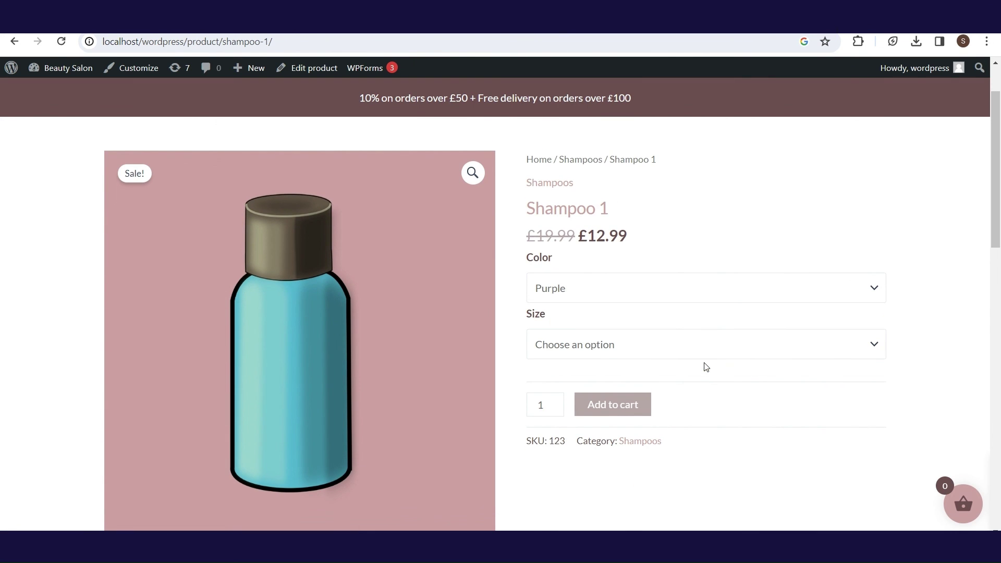
{"action": "left_click", "coordinate": [715, 346]}
{"action": "left_click", "coordinate": [710, 383]}
{"action": "mouse_move", "coordinate": [997, 219]}
{"action": "left_mouse_down"}
{"action": "mouse_move", "coordinate": [998, 243]}
{"action": "mouse_move", "coordinate": [998, 210]}
{"action": "left_mouse_up"}
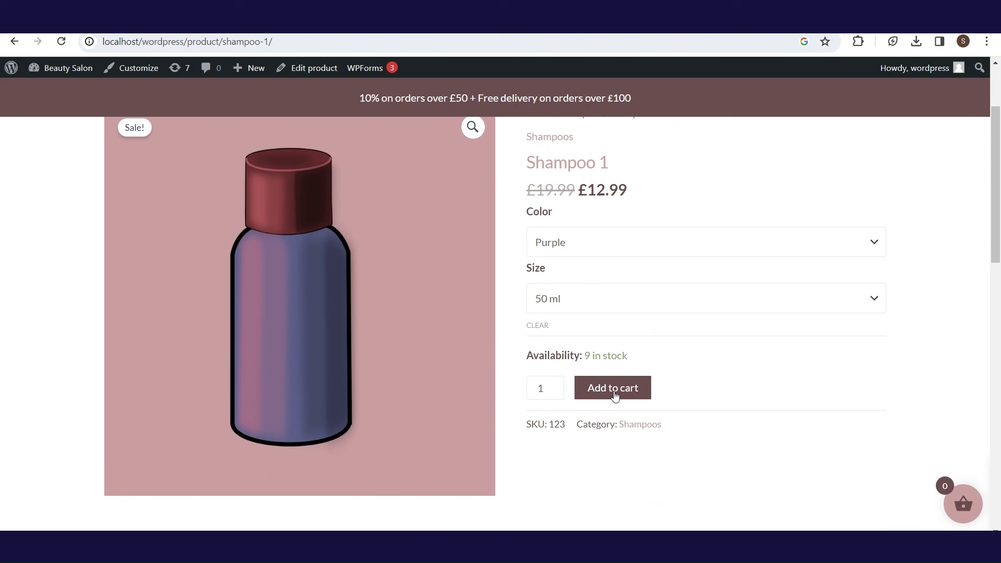
Switch the Purple Shampoo 1 to the 100 ml size and add one to the cart
{"action": "left_click", "coordinate": [616, 301]}
{"action": "left_click", "coordinate": [617, 349]}
{"action": "left_click", "coordinate": [625, 395]}
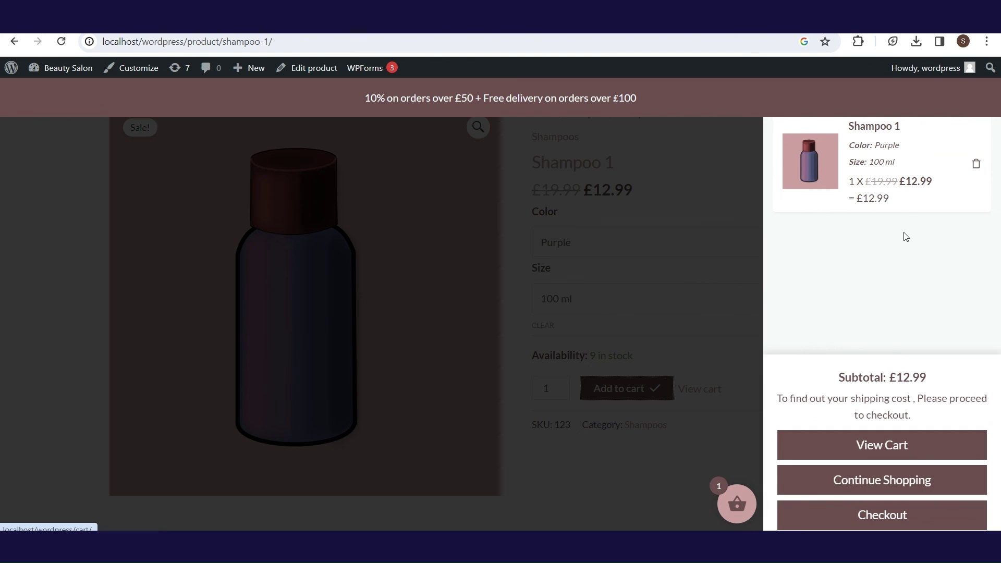
{"action": "left_click_drag", "start_coordinate": [881, 129], "coordinate": [896, 134]}
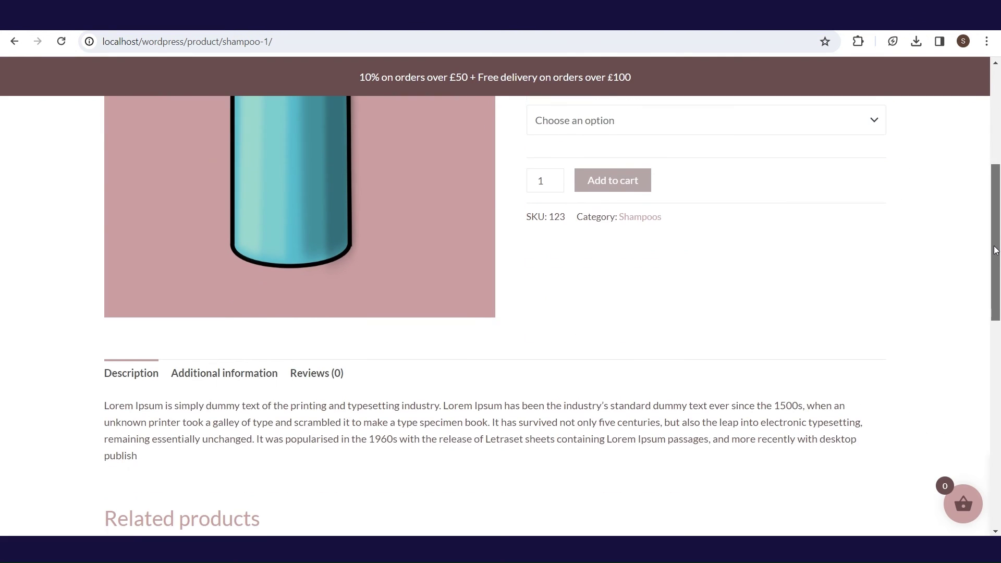
In the Shampoo 1 reviews section, give a five-star rating and write the review "Nice product!"
{"action": "left_click_drag", "start_coordinate": [996, 246], "coordinate": [992, 291]}
{"action": "left_click", "coordinate": [313, 241]}
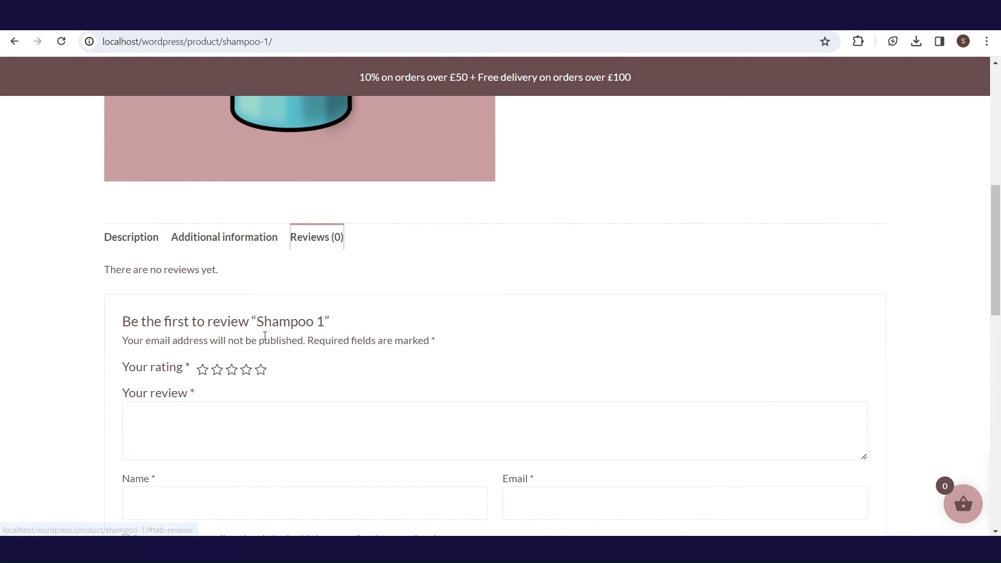
{"action": "left_click", "coordinate": [261, 371]}
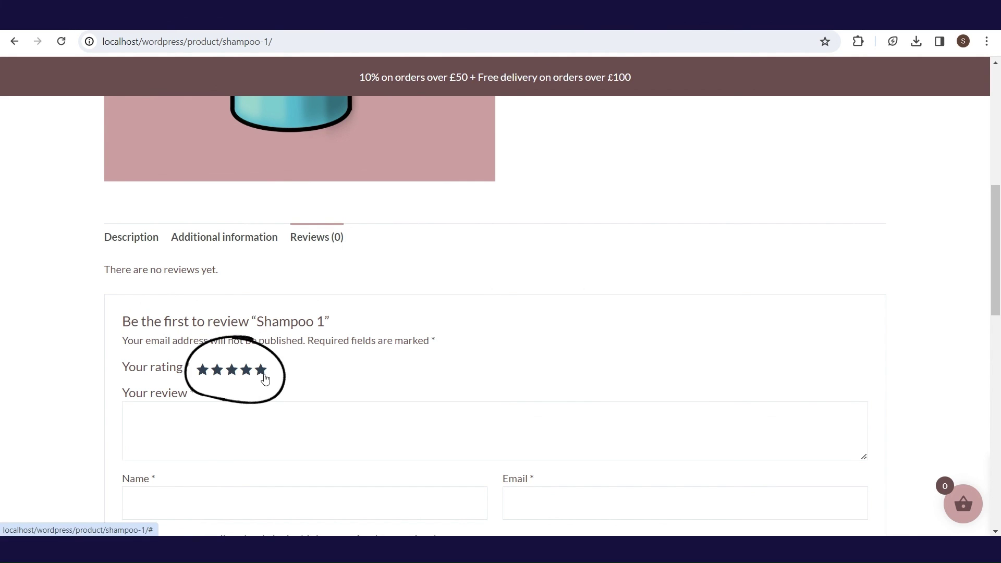
{"action": "left_click", "coordinate": [251, 426]}
{"action": "type", "text": "Ni"}
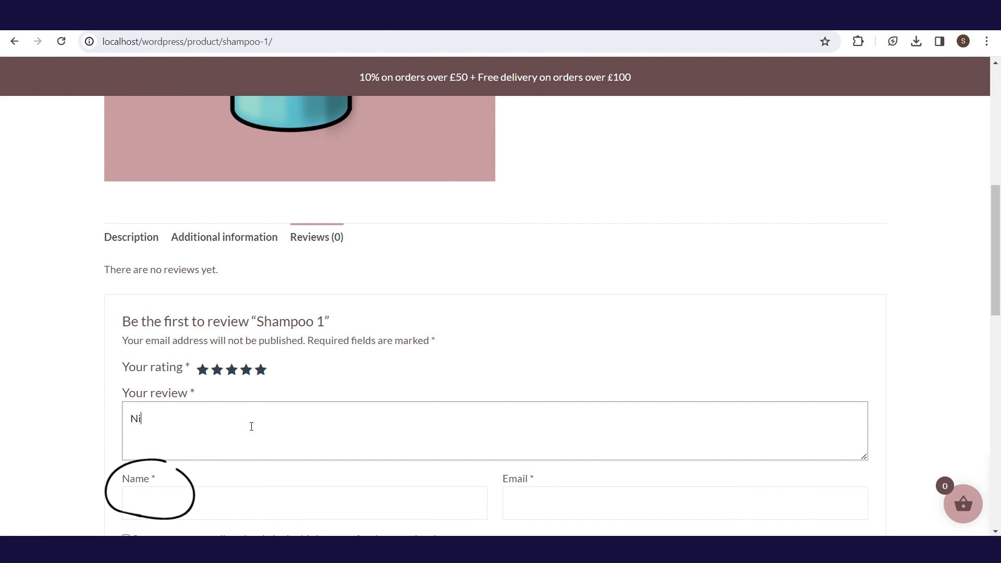
{"action": "type", "text": "ce product!"}
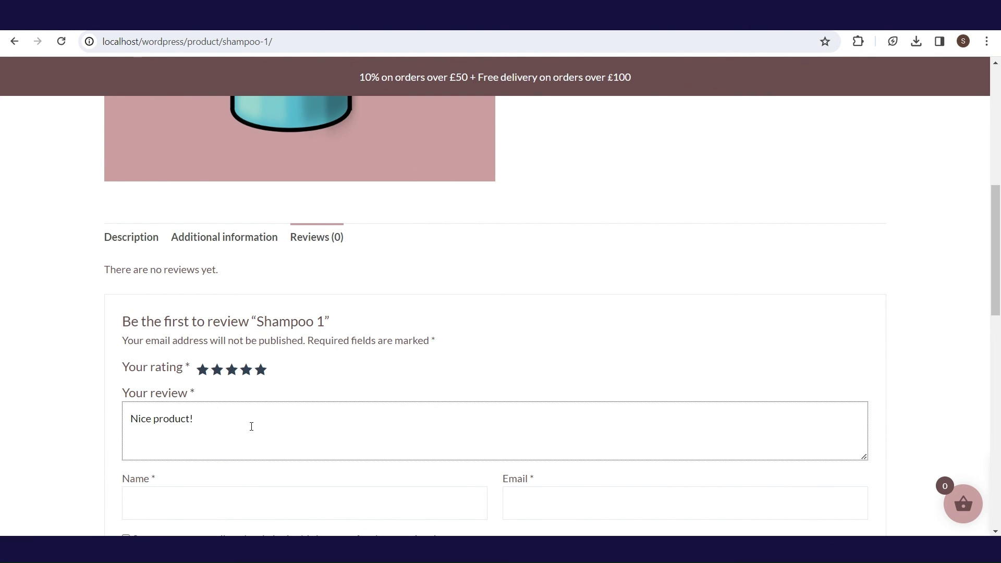
Fill in the reviewer's name and e-mail address and submit the Shampoo 1 review
{"action": "scroll", "coordinate": [252, 426], "scroll_direction": "down", "scroll_amount": 2}
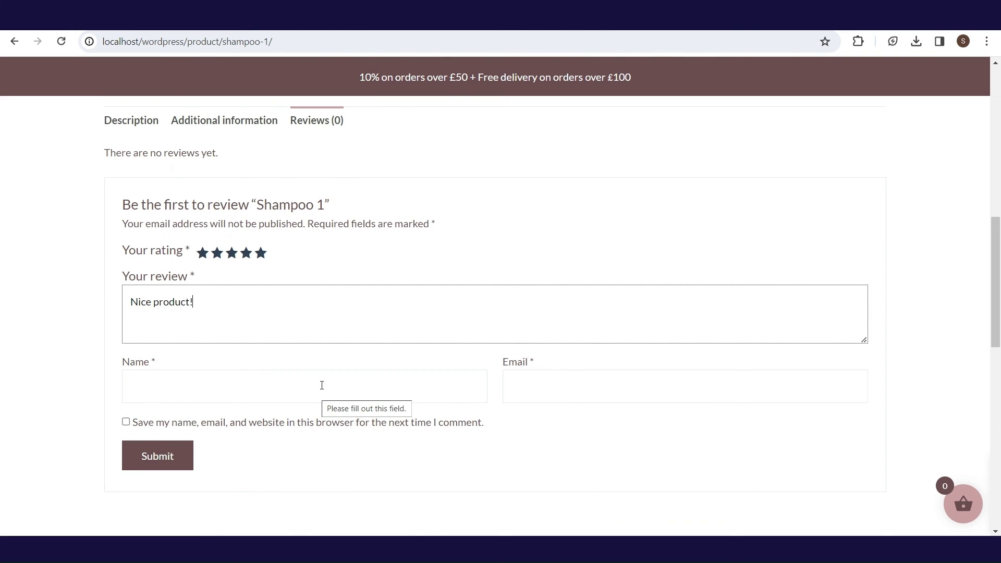
{"action": "left_click", "coordinate": [176, 387]}
{"action": "type", "text": "Name"}
{"action": "left_click", "coordinate": [570, 386]}
{"action": "type", "text": "mailmail@"}
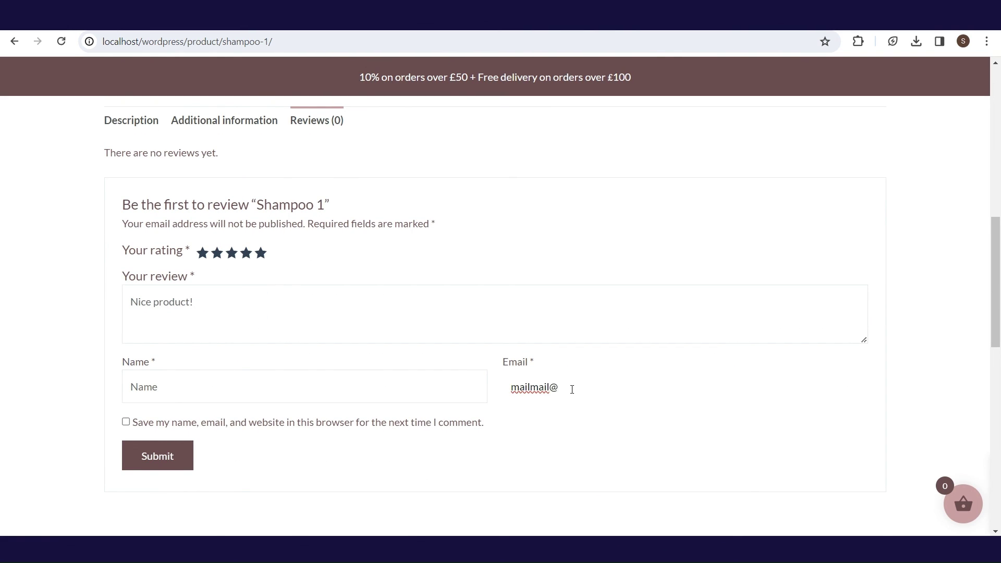
{"action": "type", "text": "somemail.com"}
{"action": "left_click", "coordinate": [168, 458]}
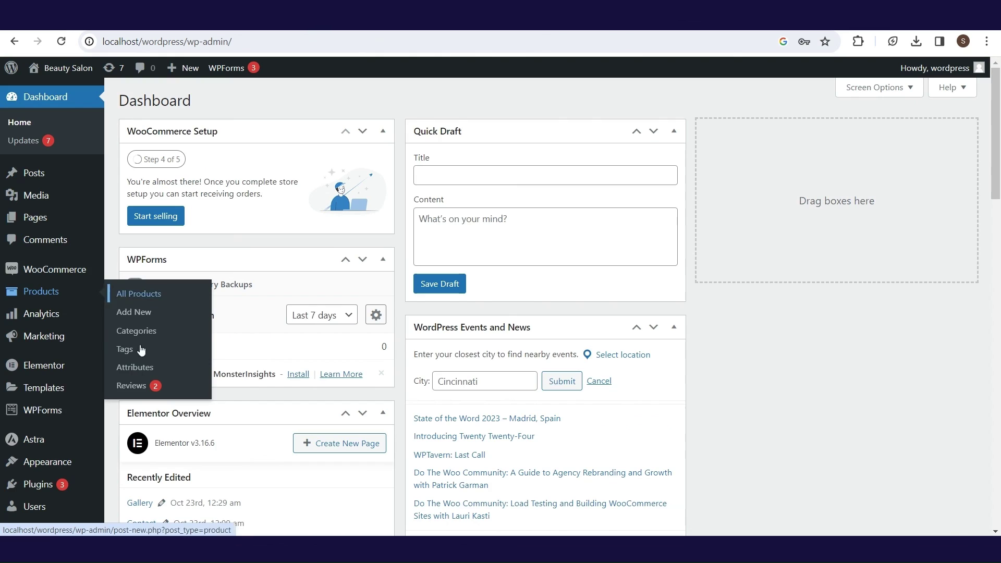
In the store's product reviews administration, approve the pending "Good!" and "Nice product!" reviews of Shampoo 1
{"action": "left_click", "coordinate": [146, 385]}
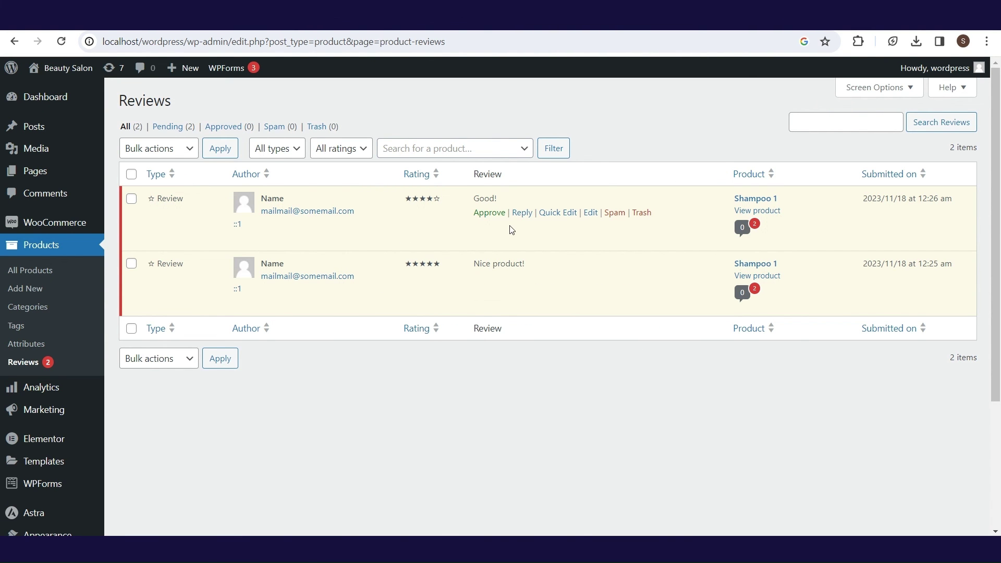
{"action": "left_click", "coordinate": [489, 213]}
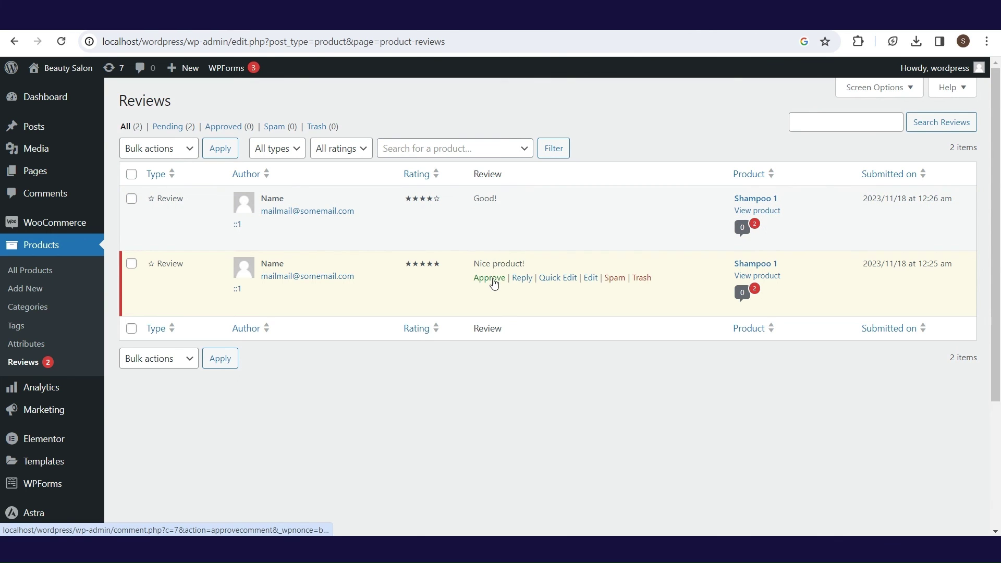
{"action": "left_click", "coordinate": [494, 282]}
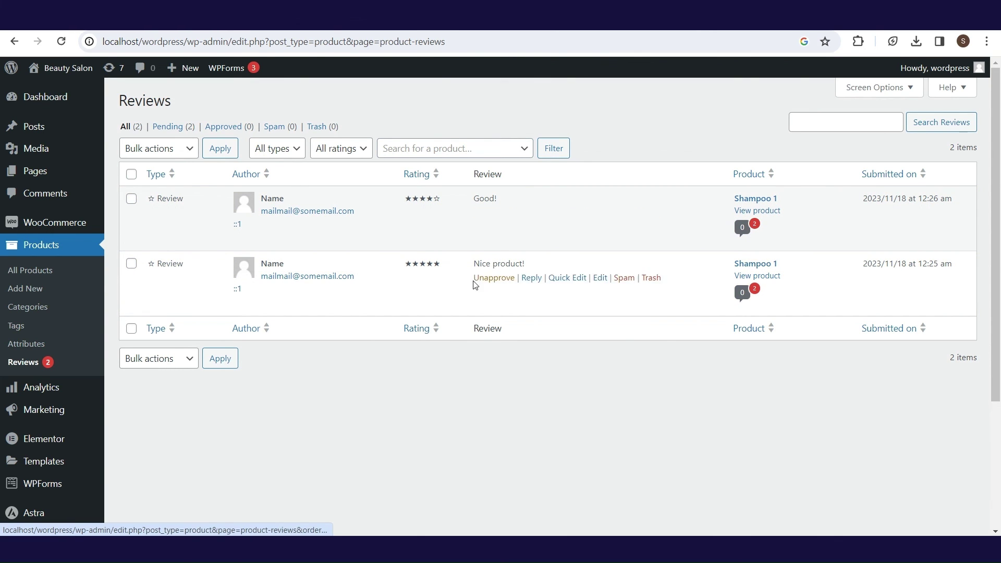
View the Shampoo 1 store page and examine its published customer reviews
{"action": "left_click", "coordinate": [758, 275]}
{"action": "left_click", "coordinate": [632, 313]}
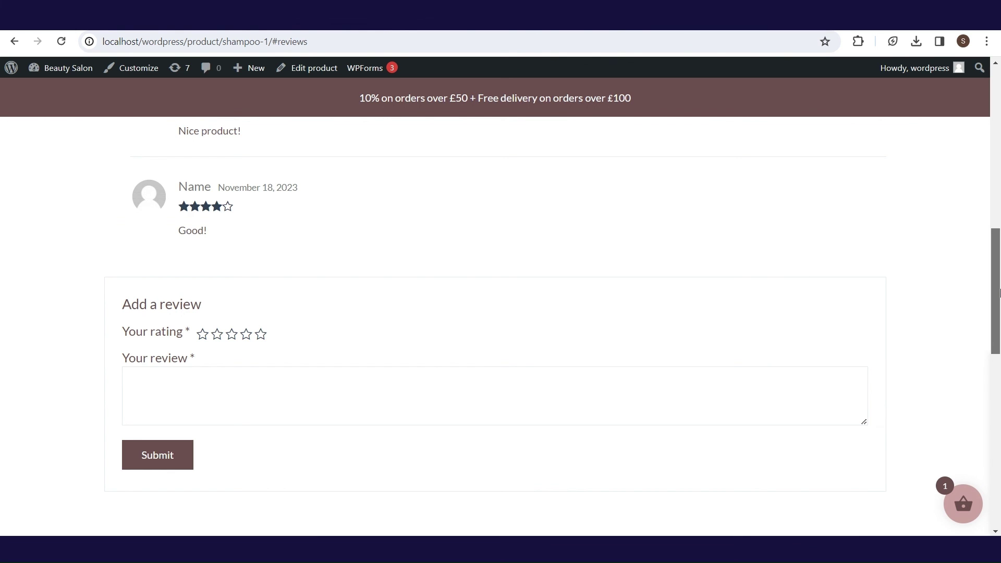
{"action": "left_click_drag", "start_coordinate": [997, 294], "coordinate": [999, 265]}
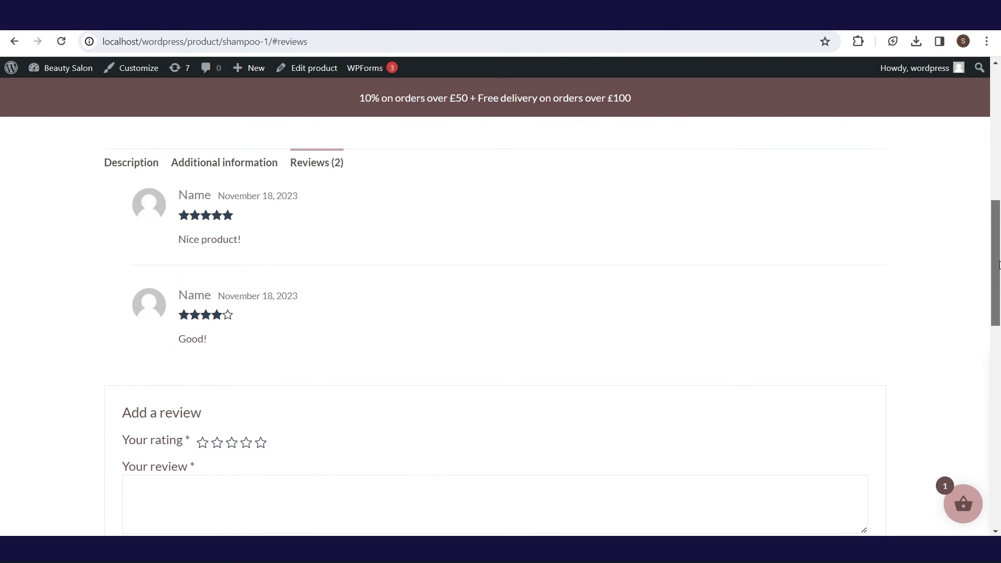